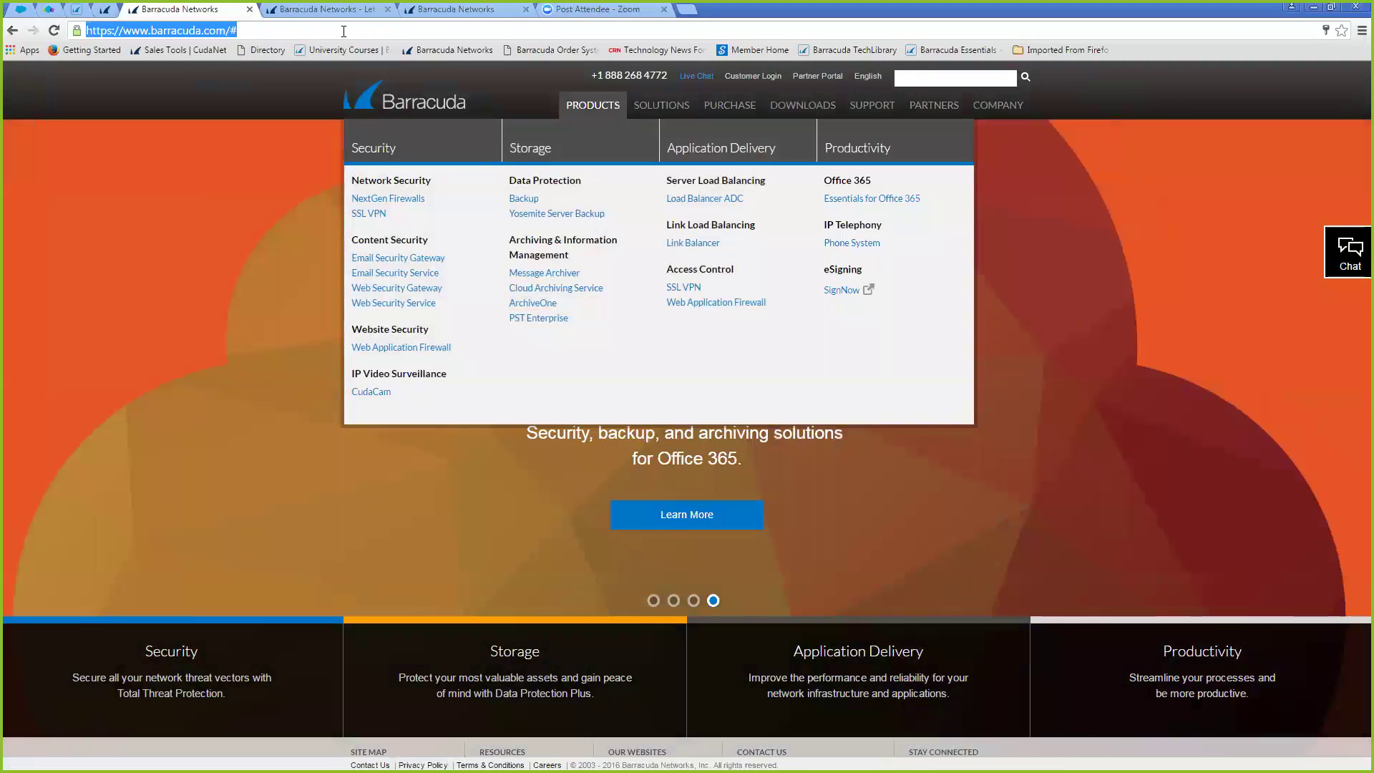
left_click(344, 31)
key("BackSpace")
type("dem")
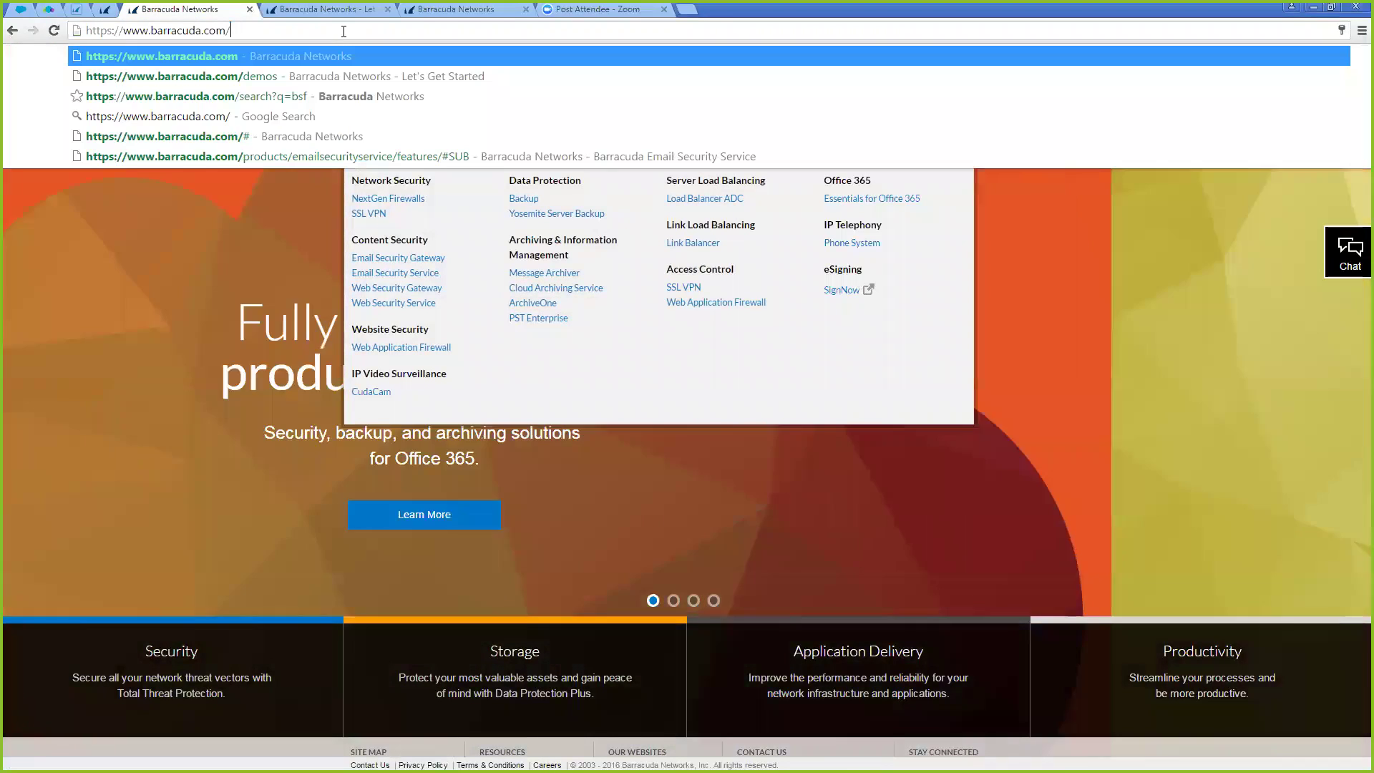
type("os")
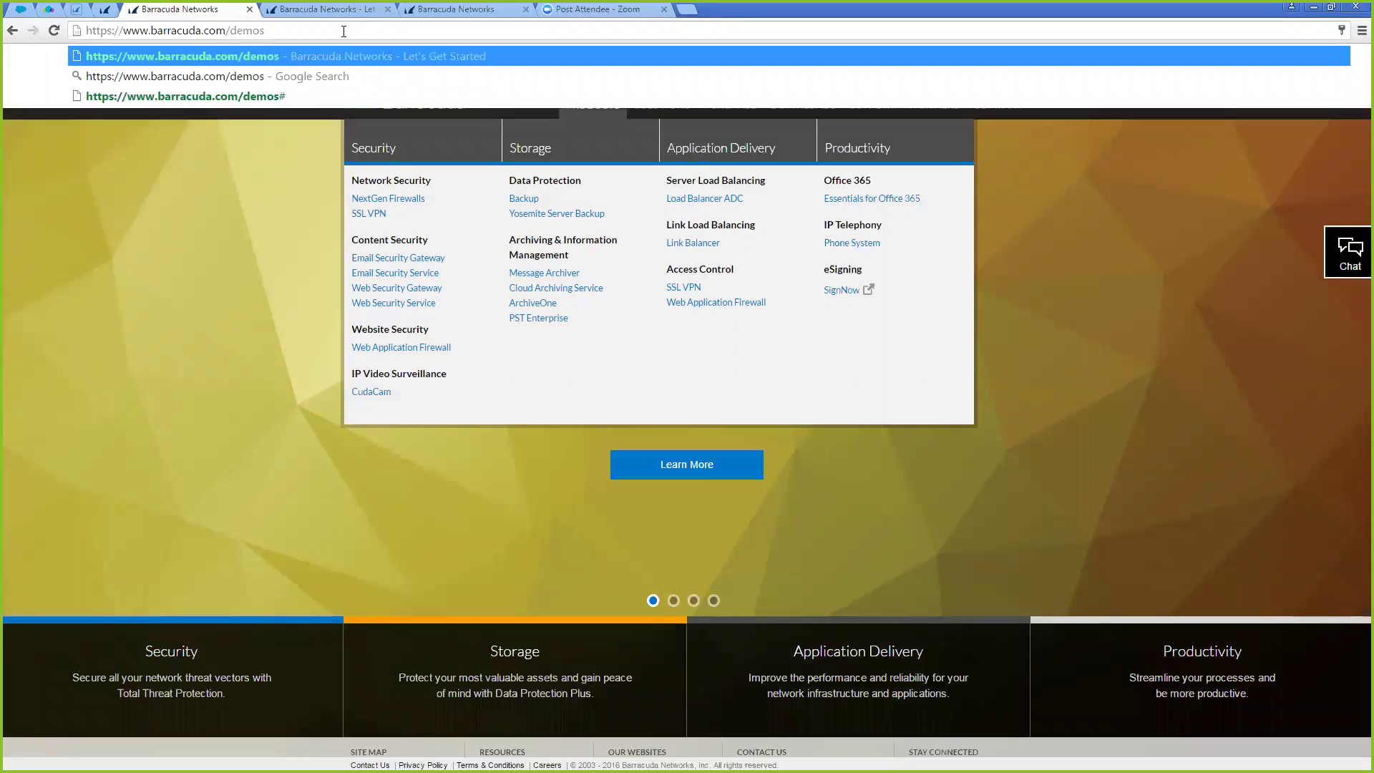
key("Return")
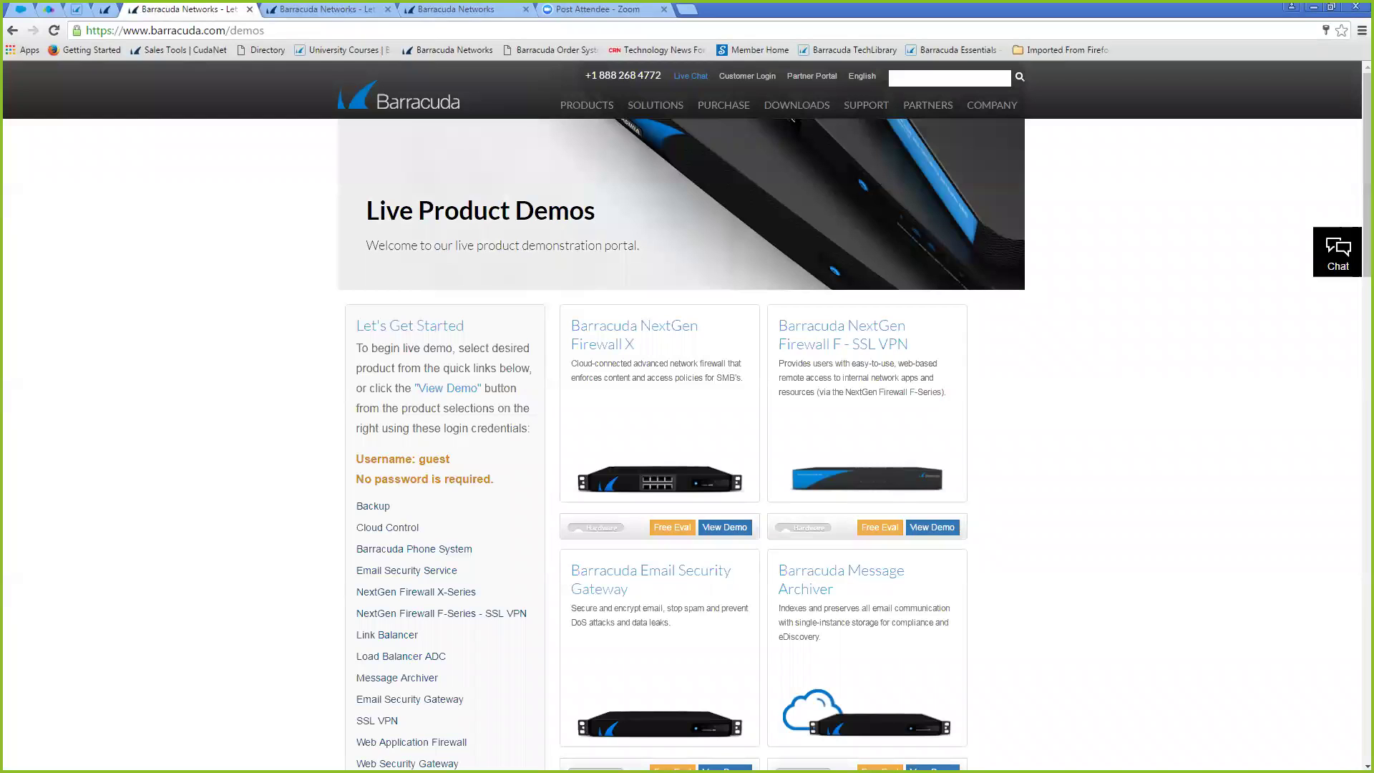
Find Barracuda Email Security Service among the product demos and open its live demo
scroll(792, 118, "down", 6)
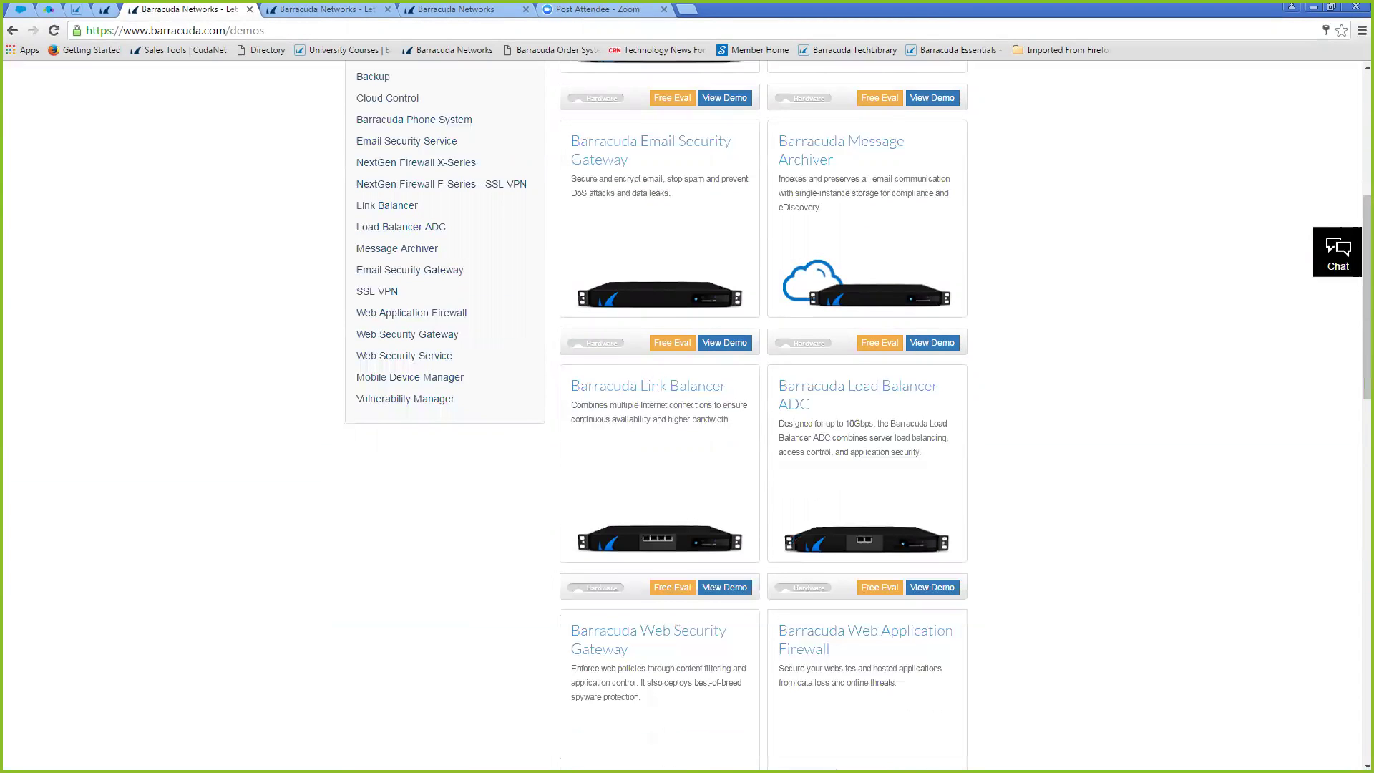
scroll(687, 415, "up", 3)
scroll(687, 416, "up", 1)
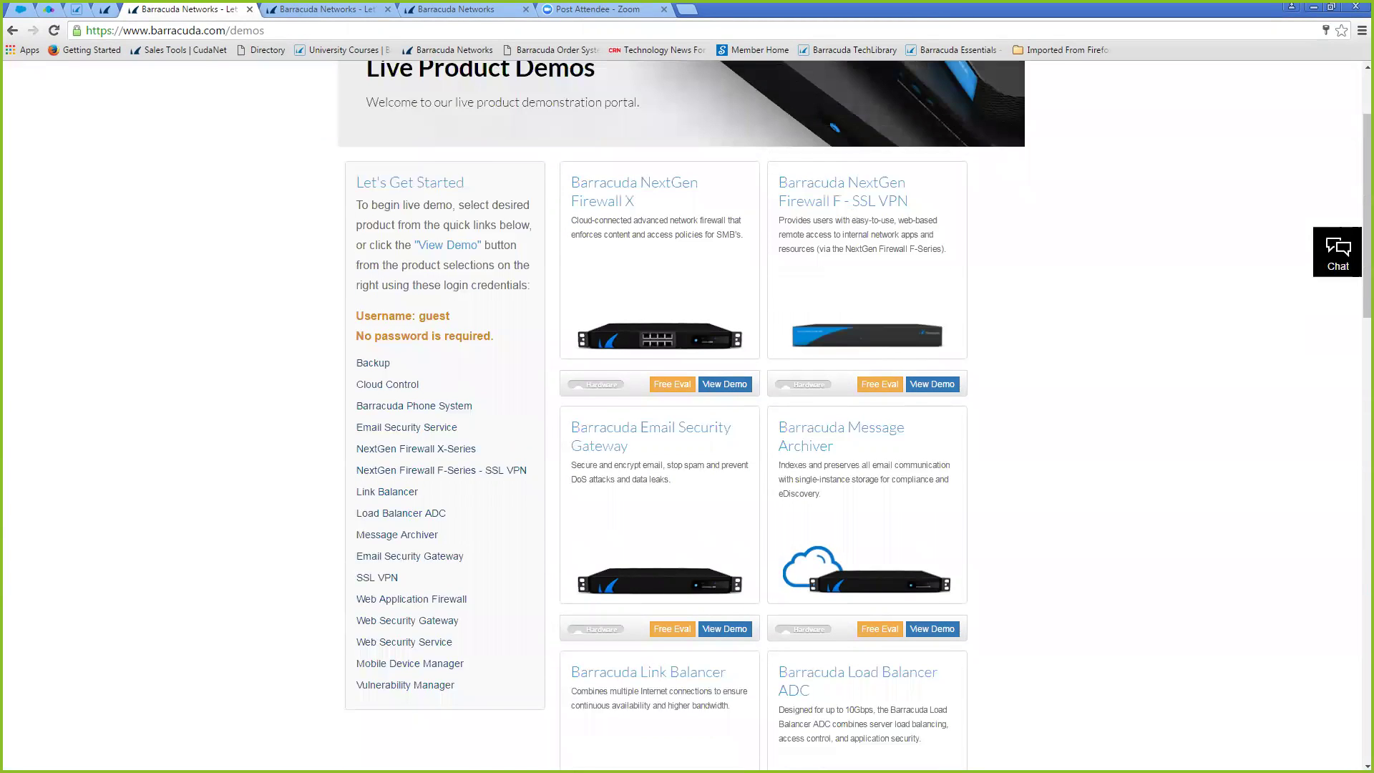
scroll(687, 415, "down", 4)
scroll(687, 415, "down", 5)
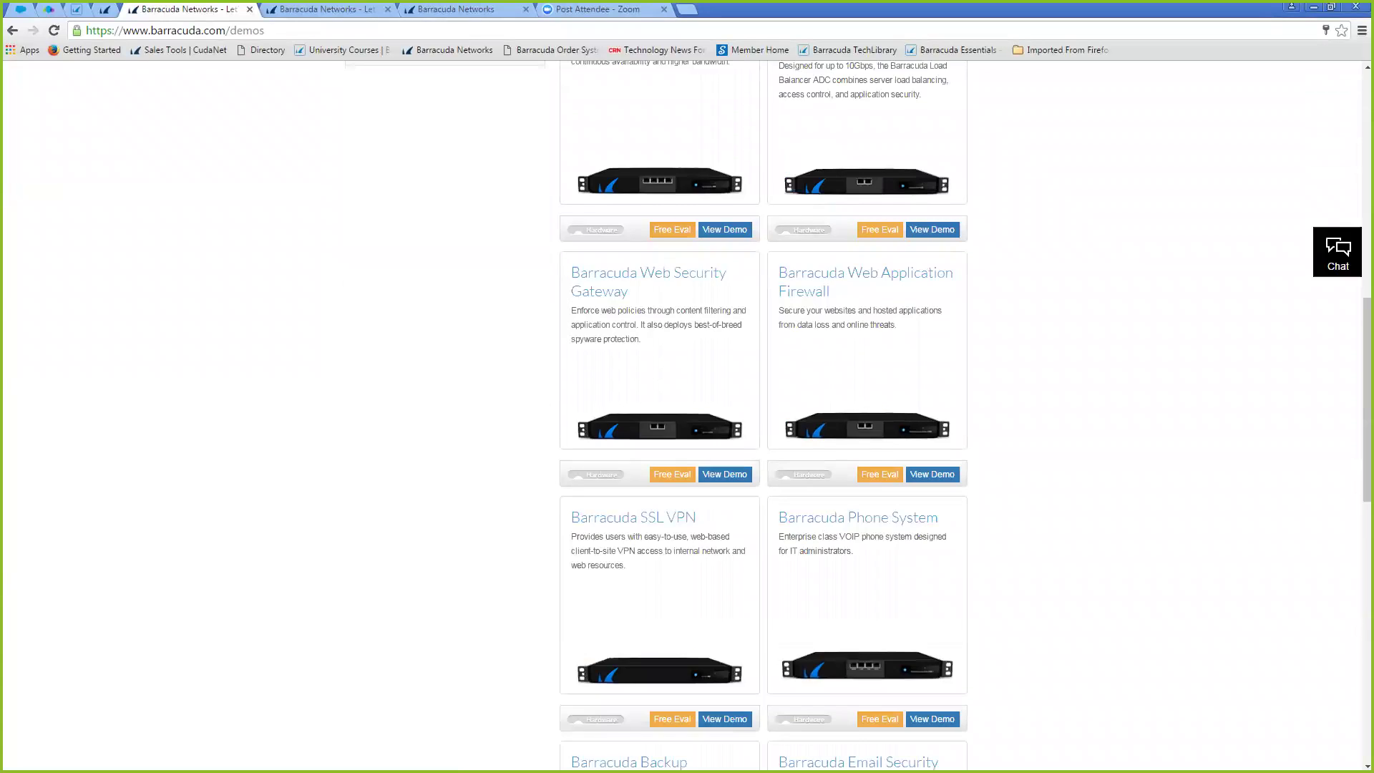
scroll(687, 415, "down", 5)
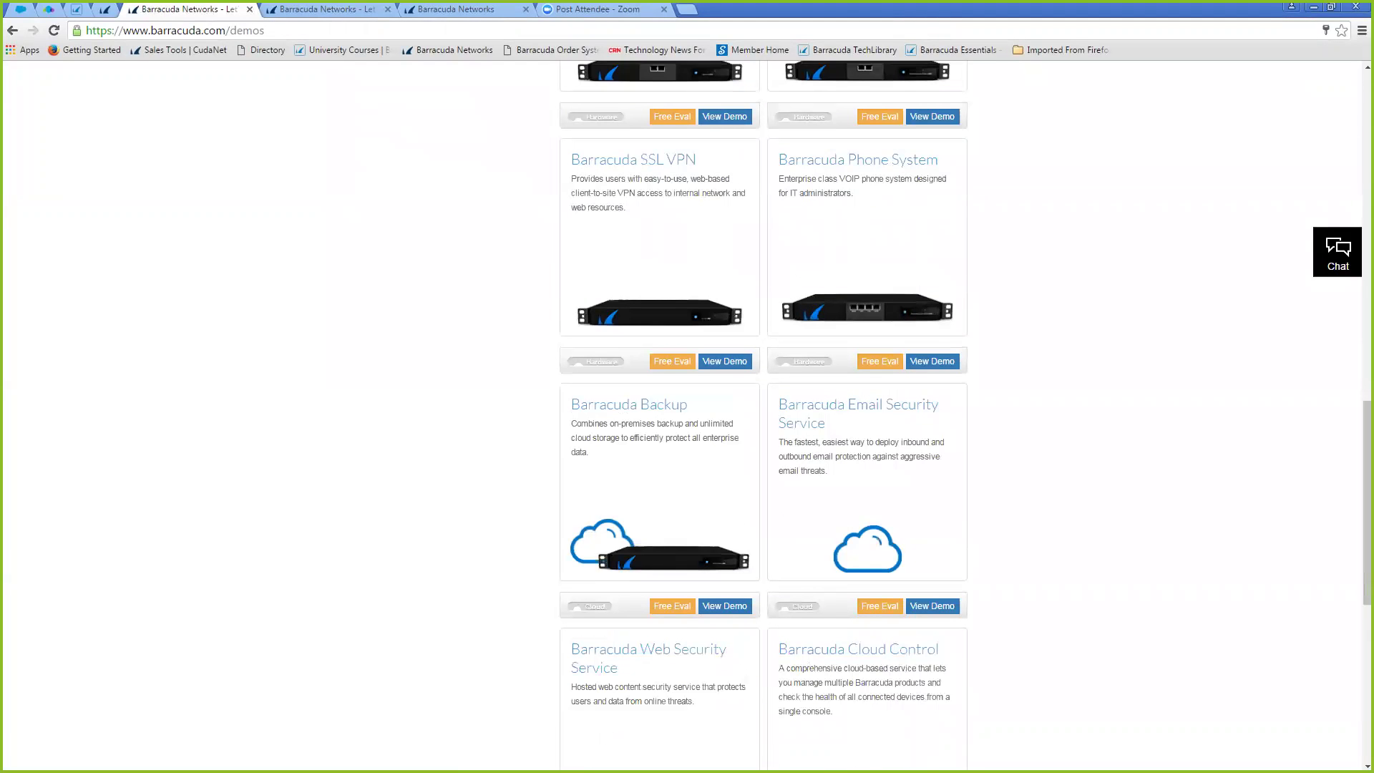
left_click(932, 606)
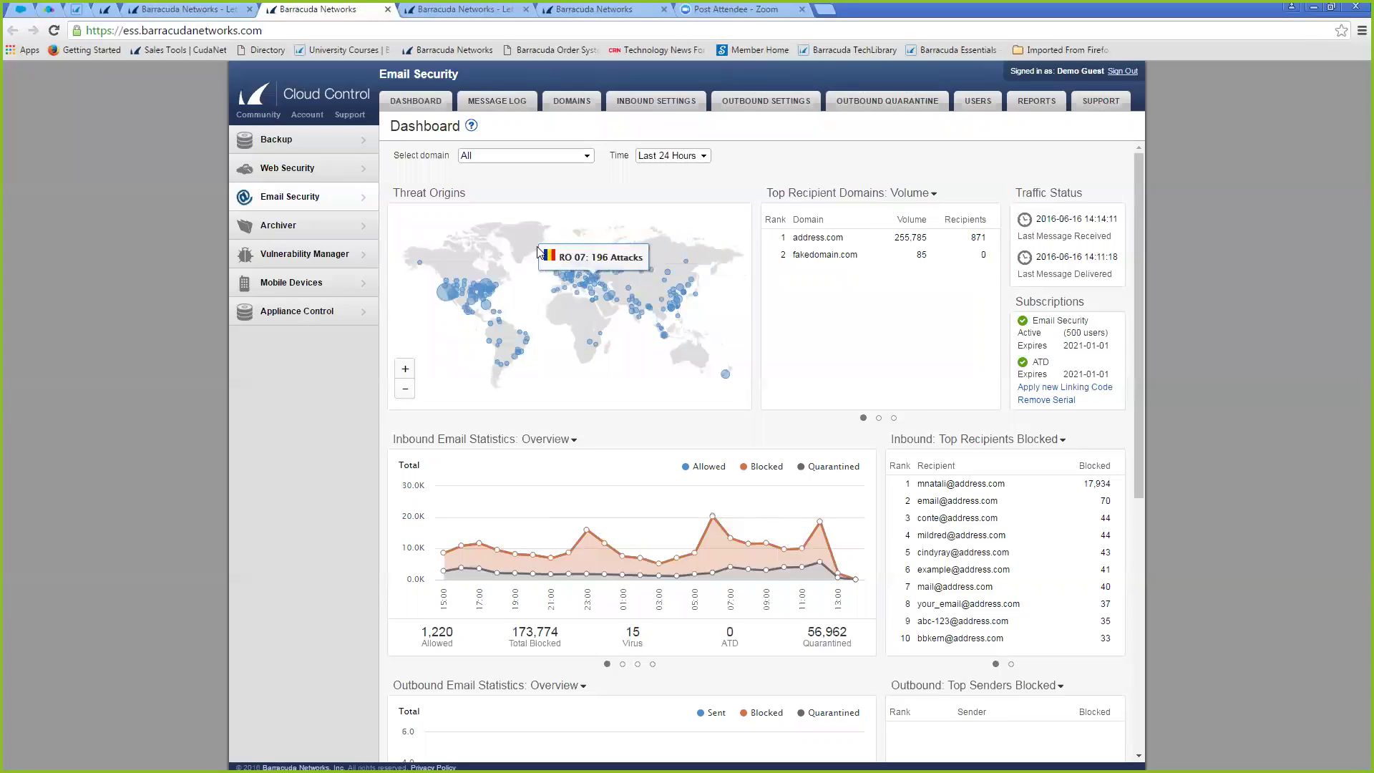
View the dashboard's Inbound Email Statistics by Blocked, Allowed and Quarantined messages
scroll(572, 404, "down", 2)
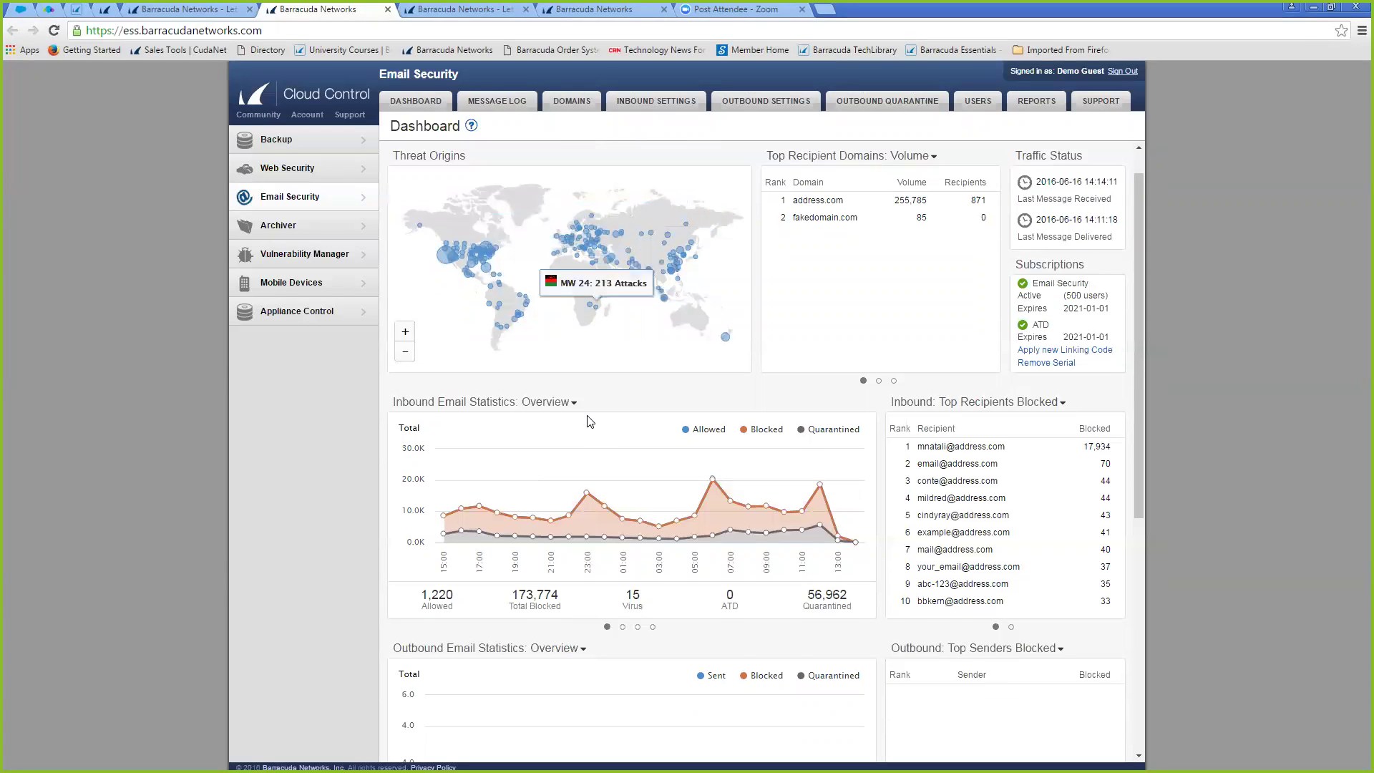
left_click(573, 297)
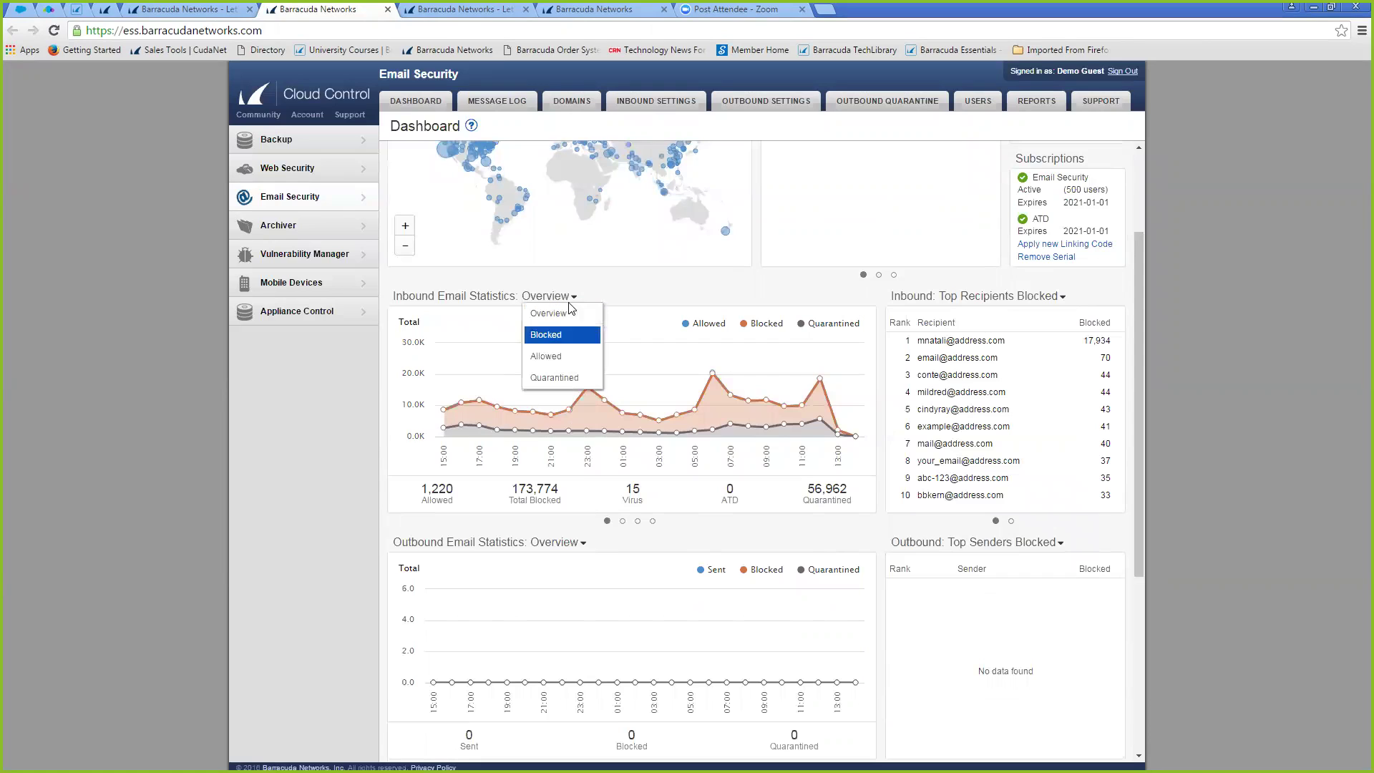
left_click(557, 337)
left_click(562, 297)
left_click(543, 358)
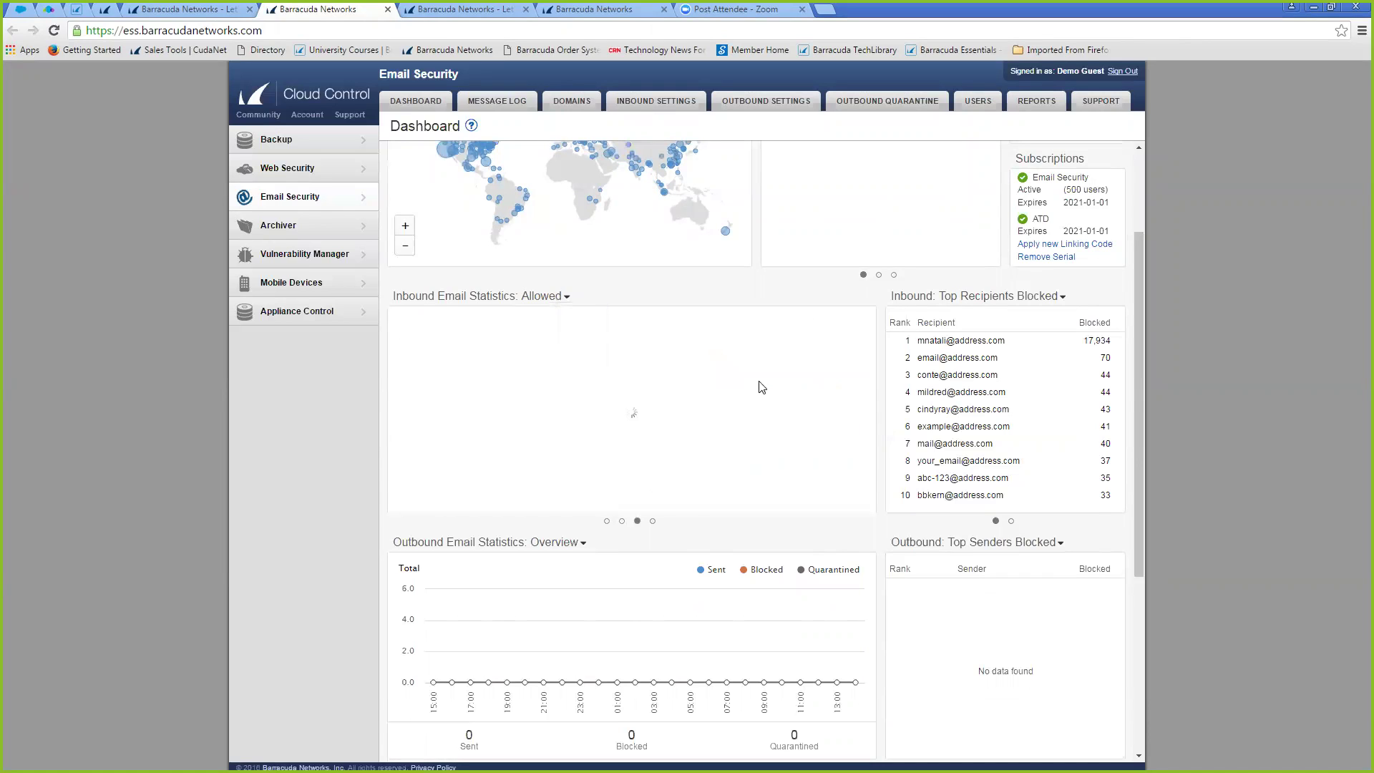
left_click(569, 300)
left_click(574, 372)
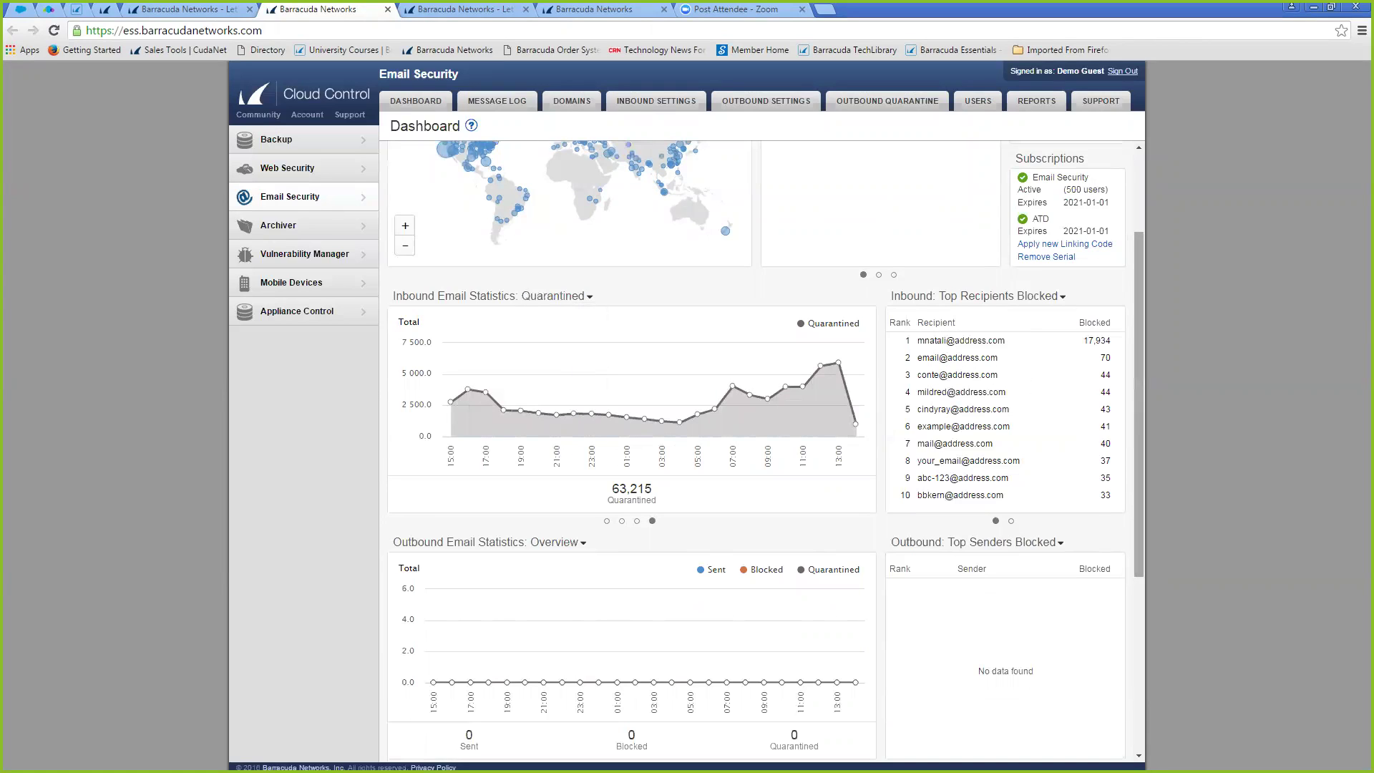
Review the remaining dashboard panels, including outbound email statistics, threats and viruses, and the Threat Origins map
scroll(759, 358, "up", 2)
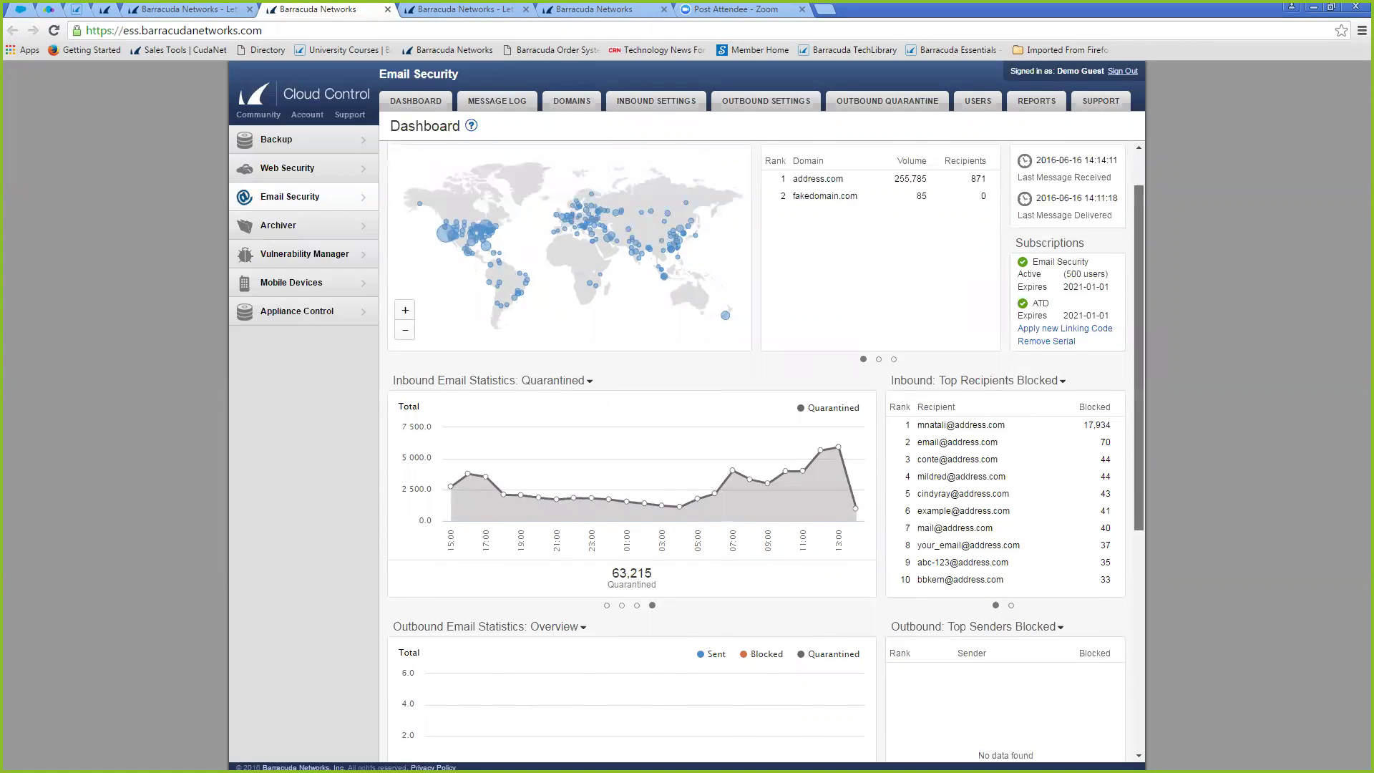
scroll(766, 453, "up", 1)
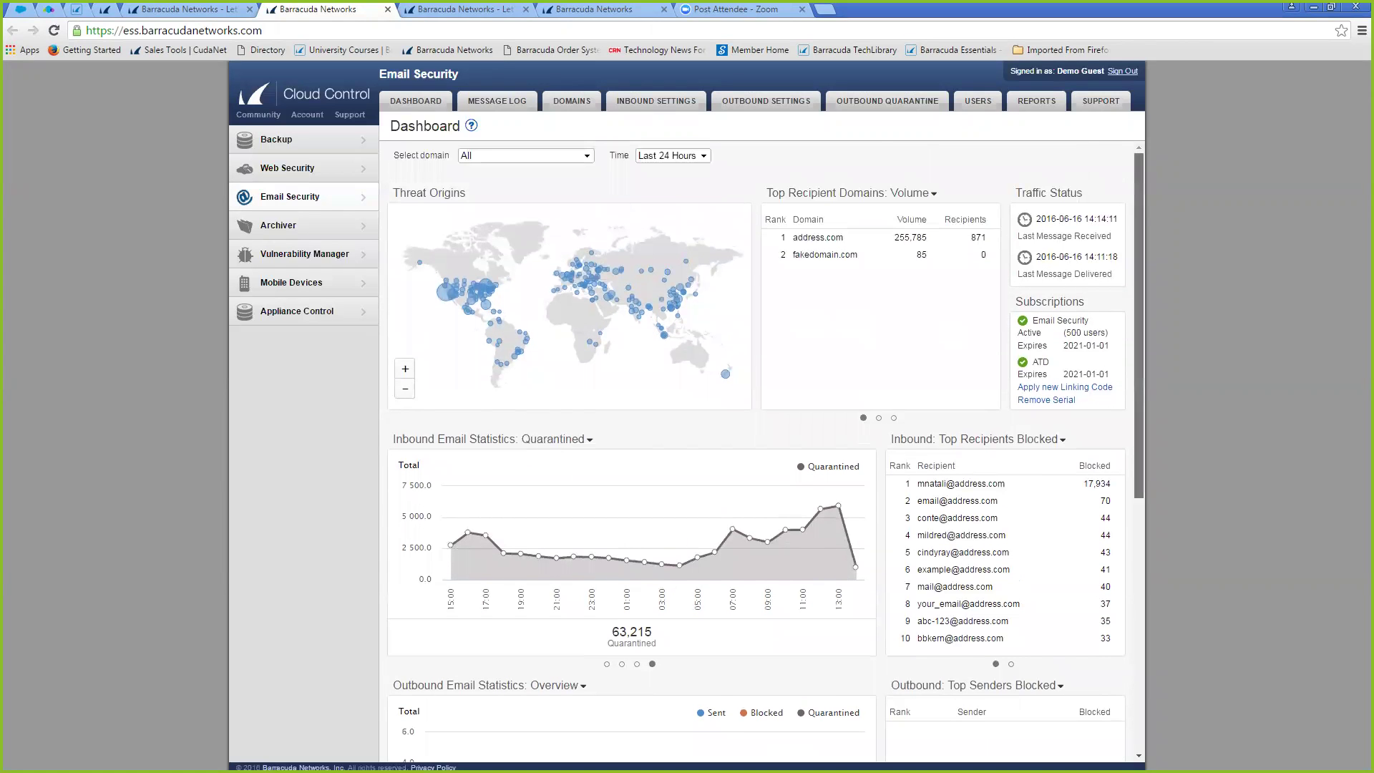
scroll(766, 451, "down", 5)
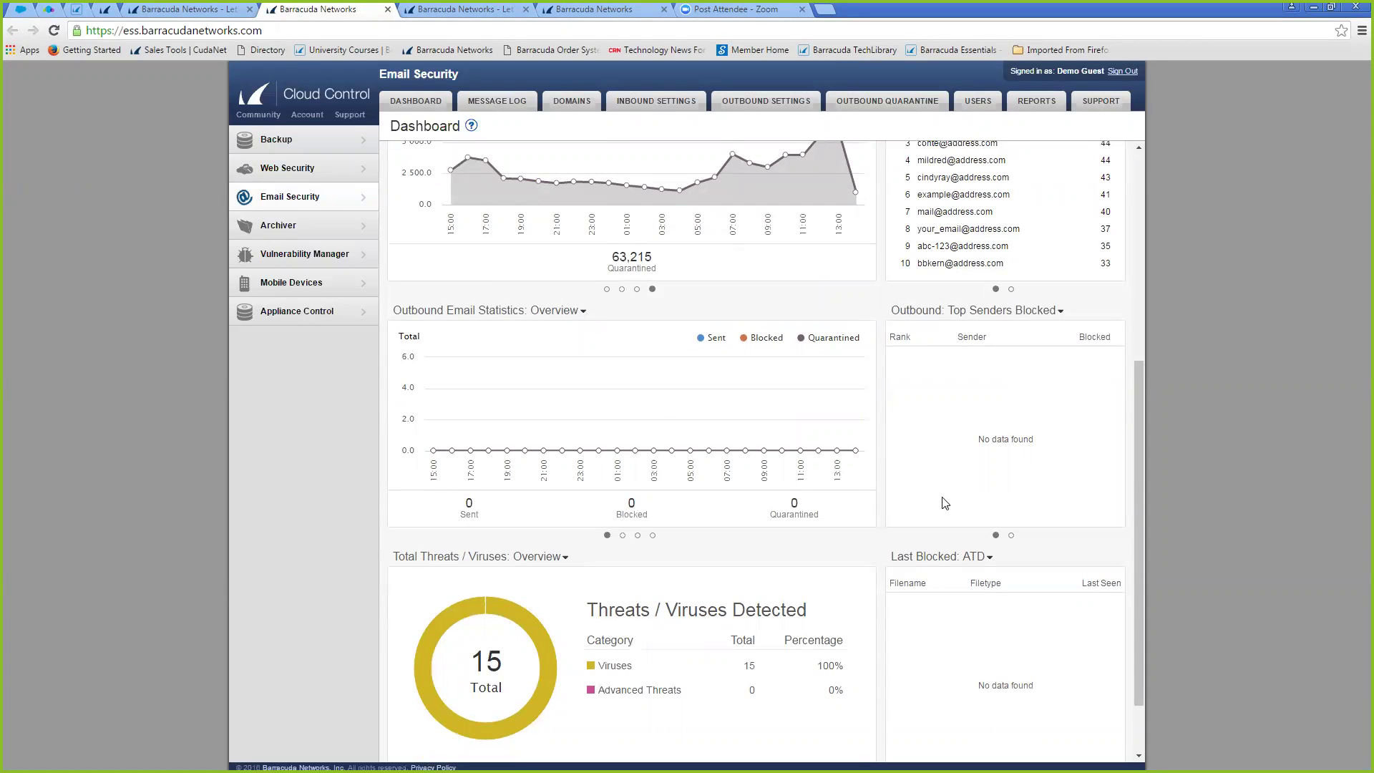
scroll(766, 451, "up", 3)
scroll(765, 450, "up", 2)
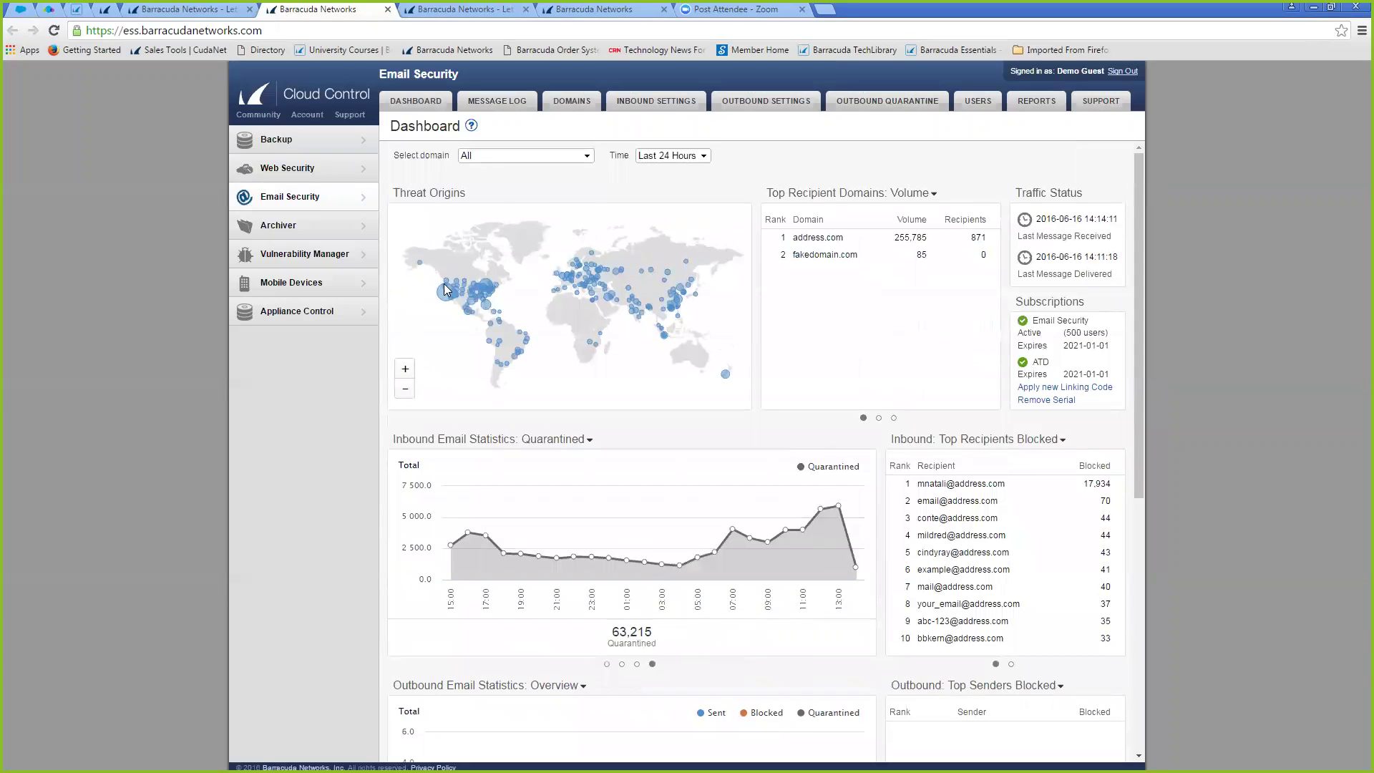
Open the first message in the Message Log and view its source and block options
left_click(487, 106)
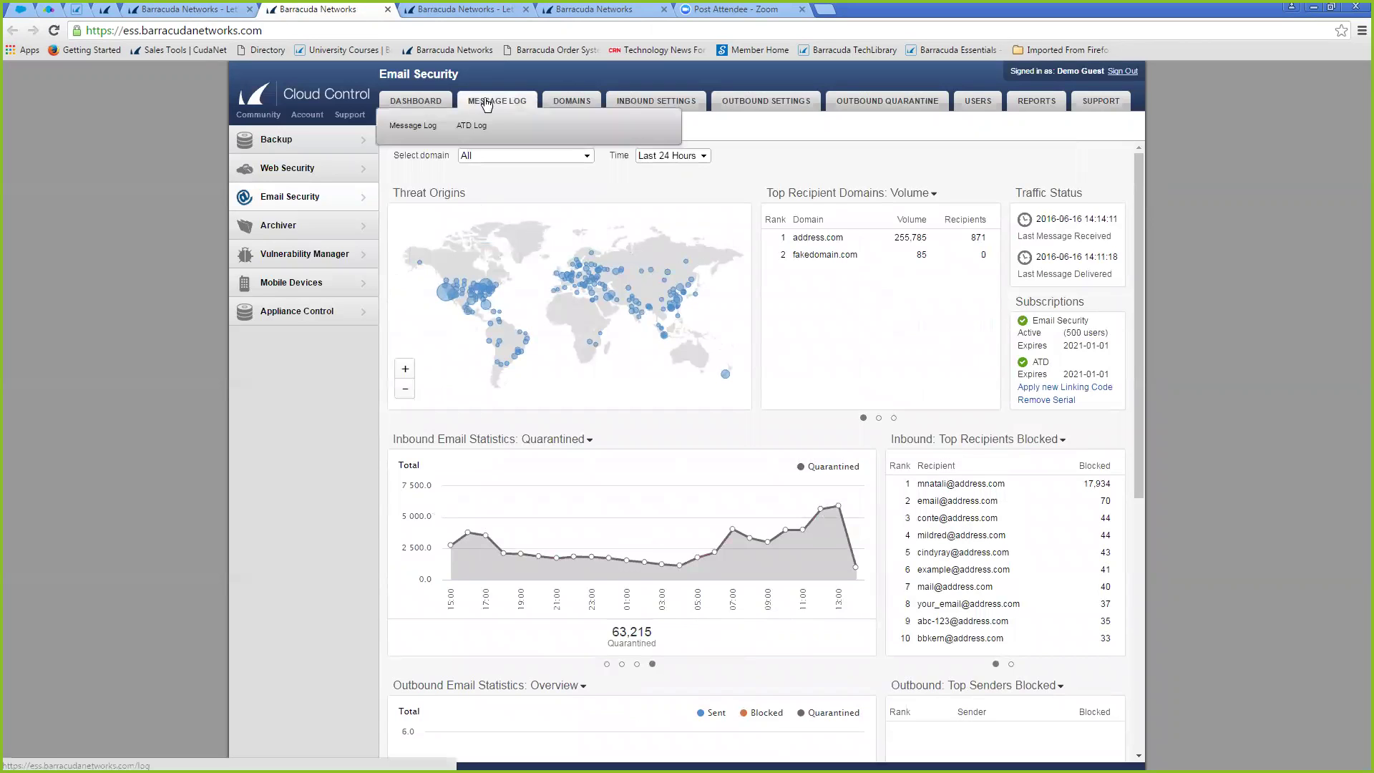
left_click(423, 127)
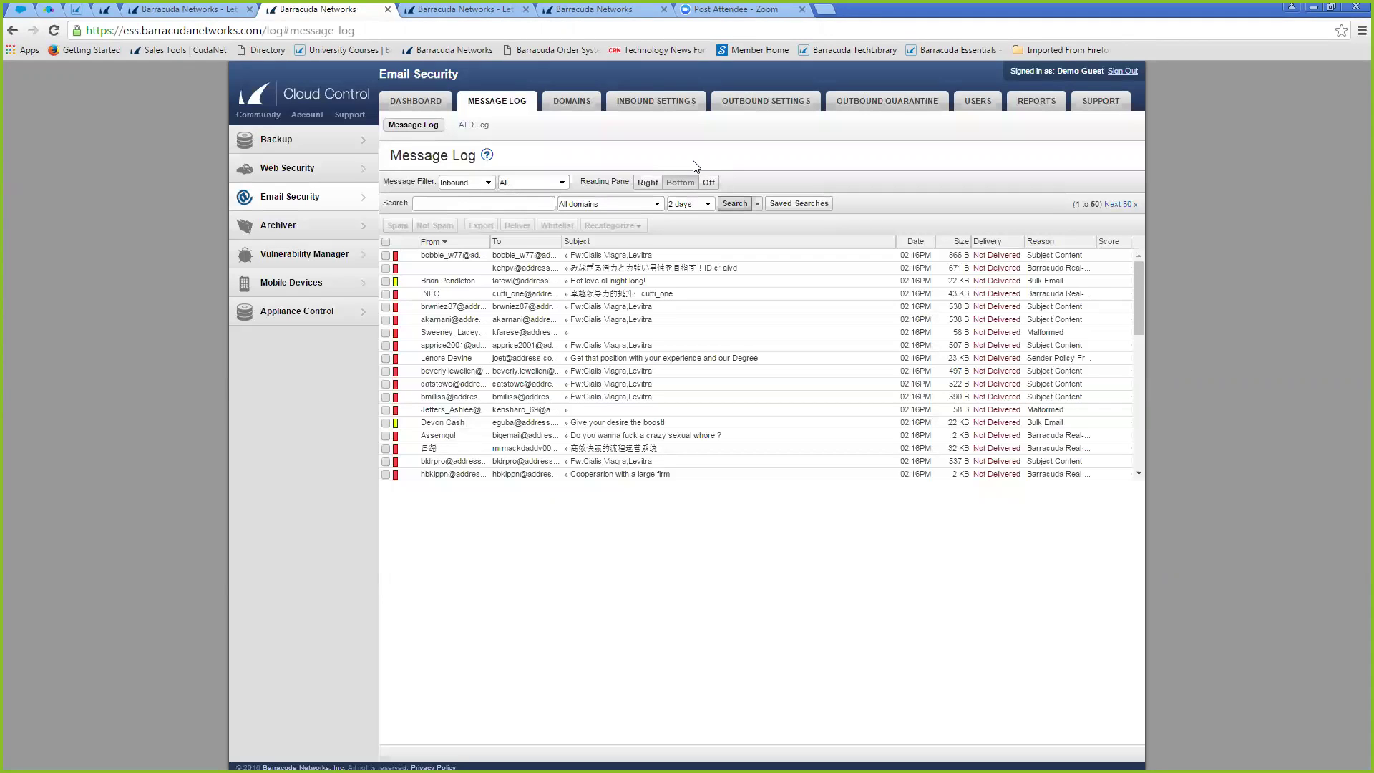
left_click(452, 260)
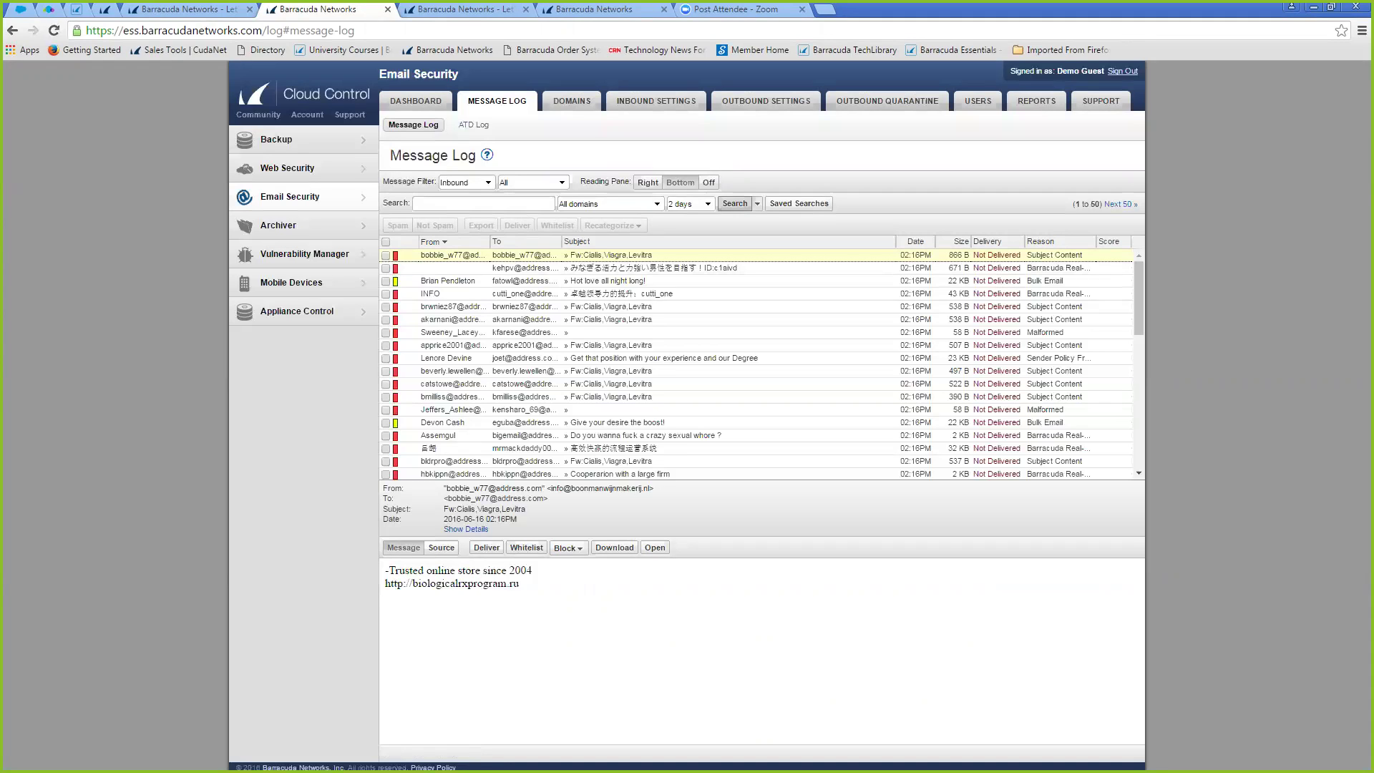
left_click(442, 547)
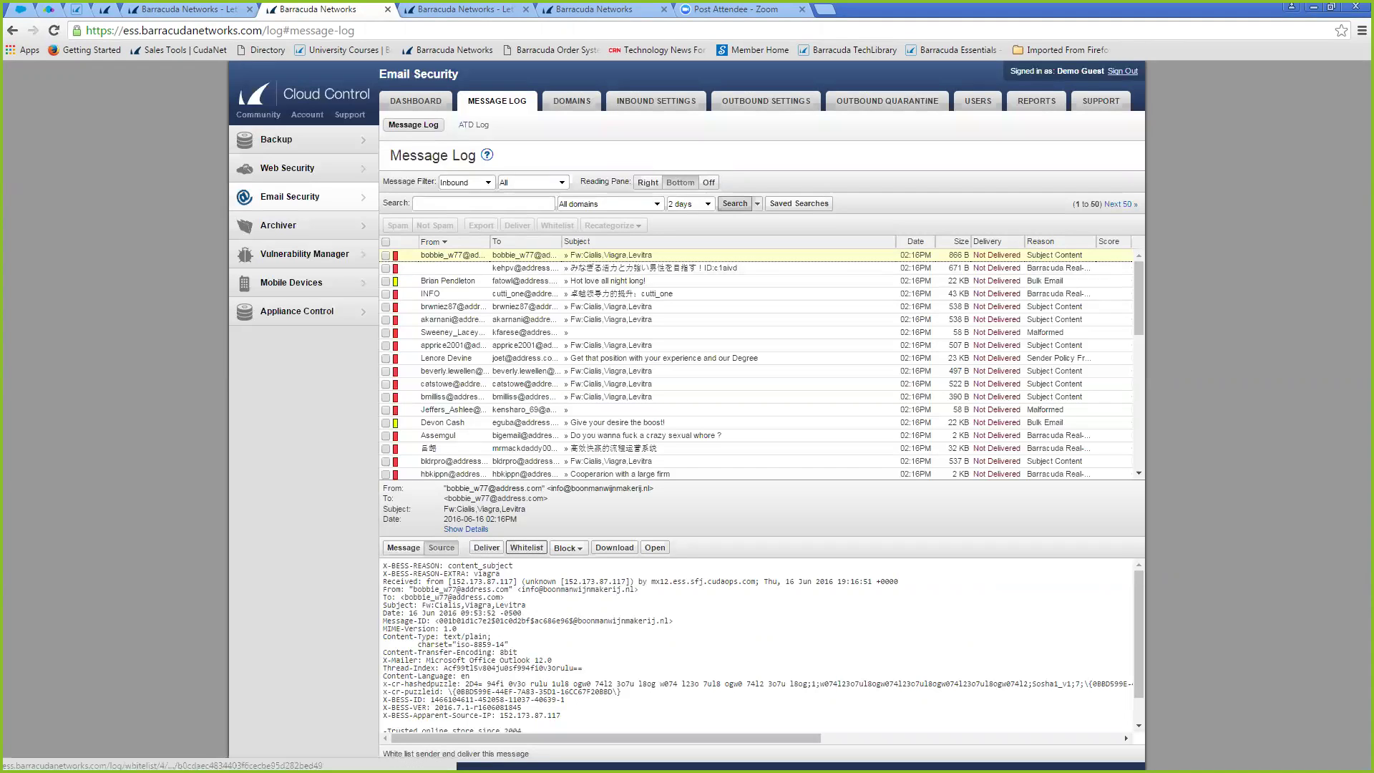
left_click(569, 548)
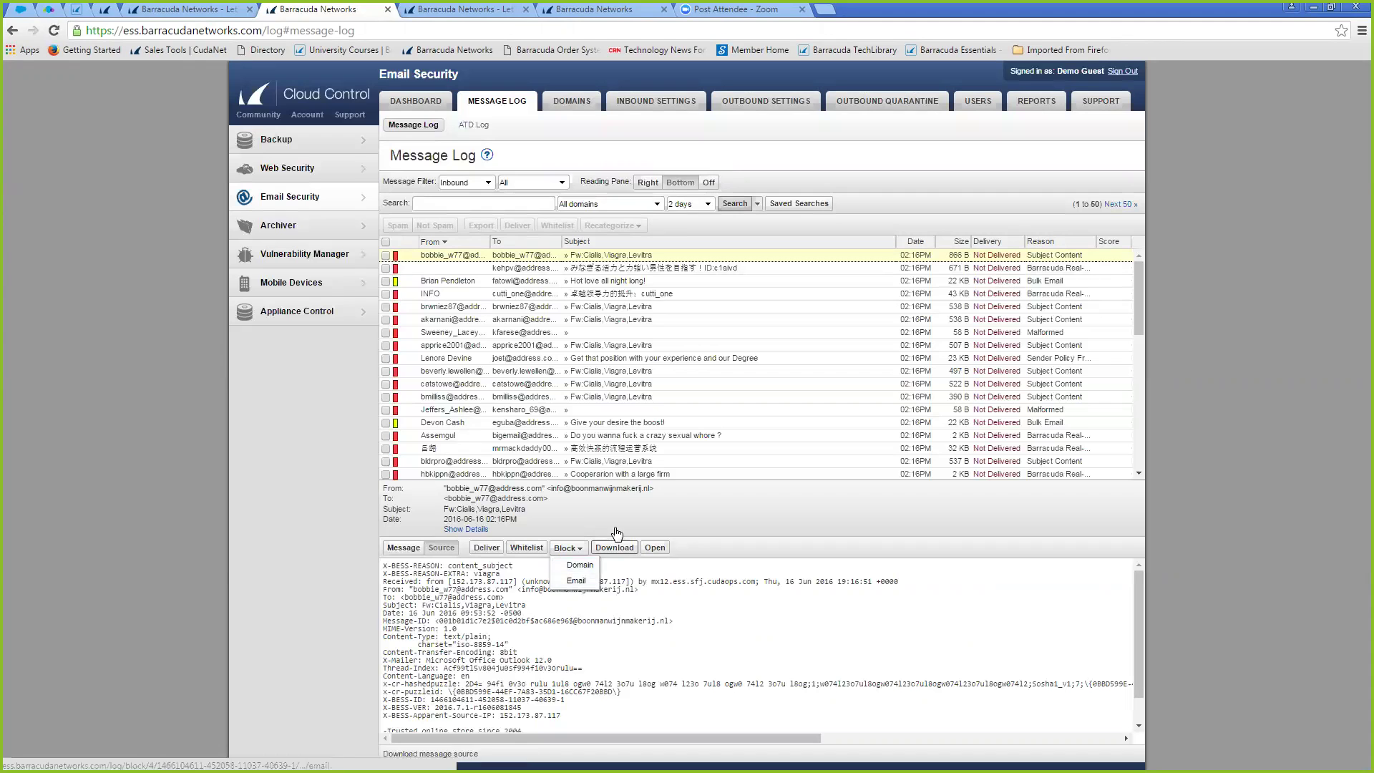
Check the Message Log's status filter options for inbound and outbound mail, ending with the filter on Inbound
left_click(564, 182)
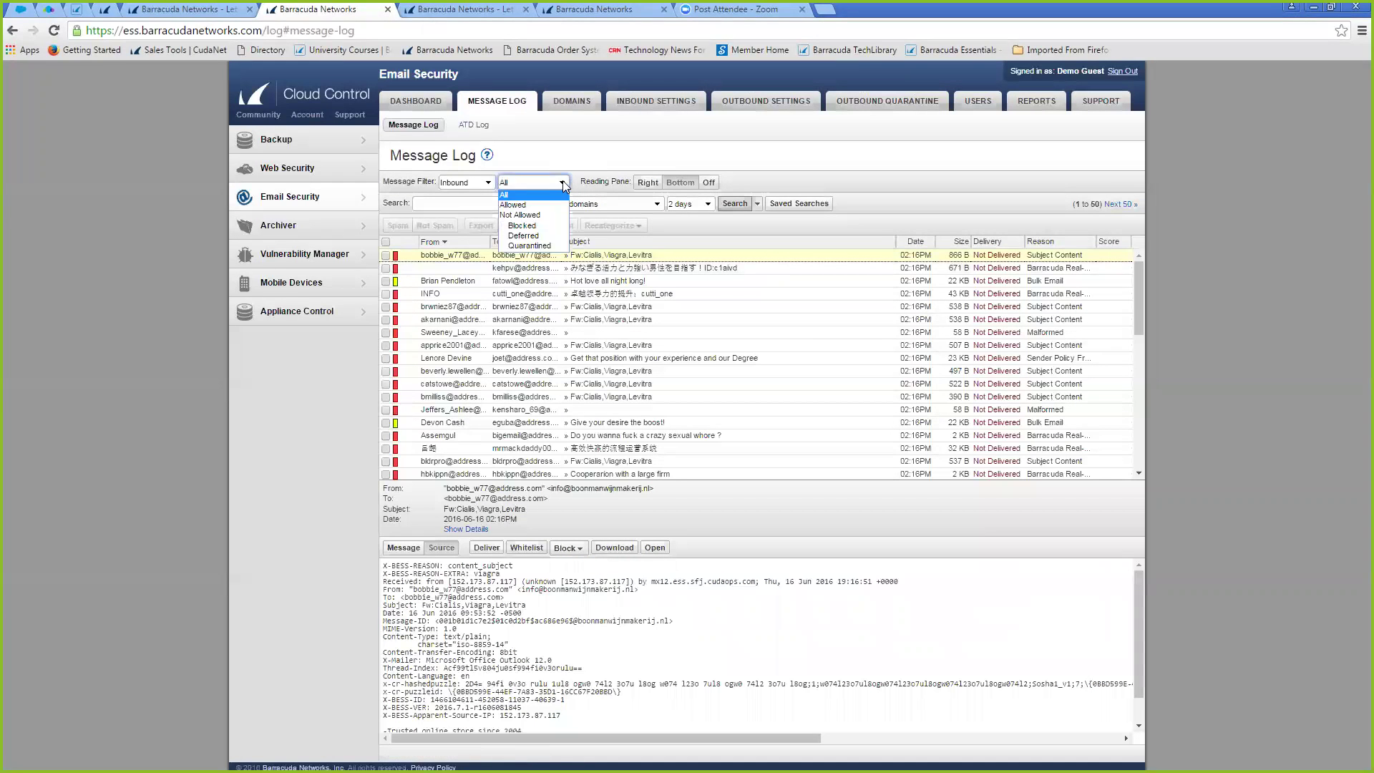
left_click(488, 183)
left_click(482, 205)
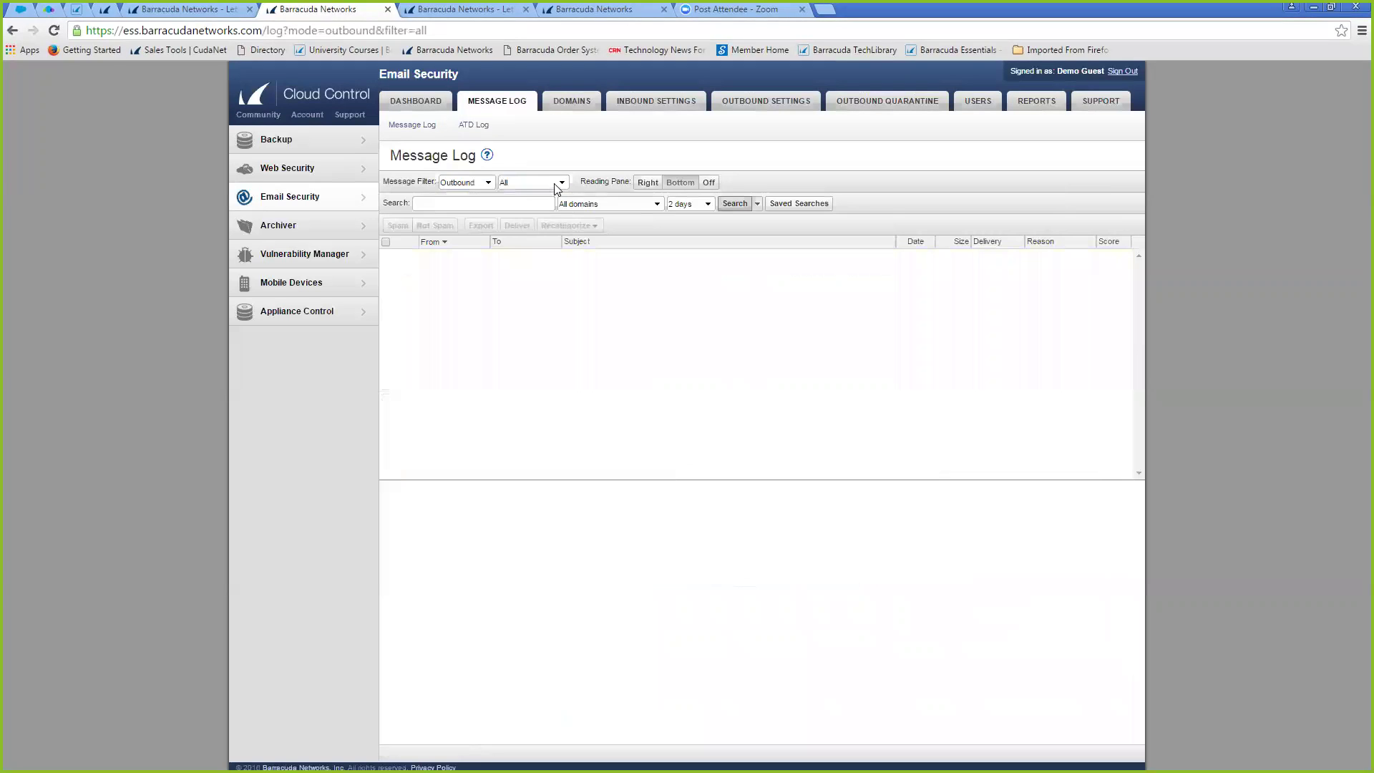
left_click(556, 186)
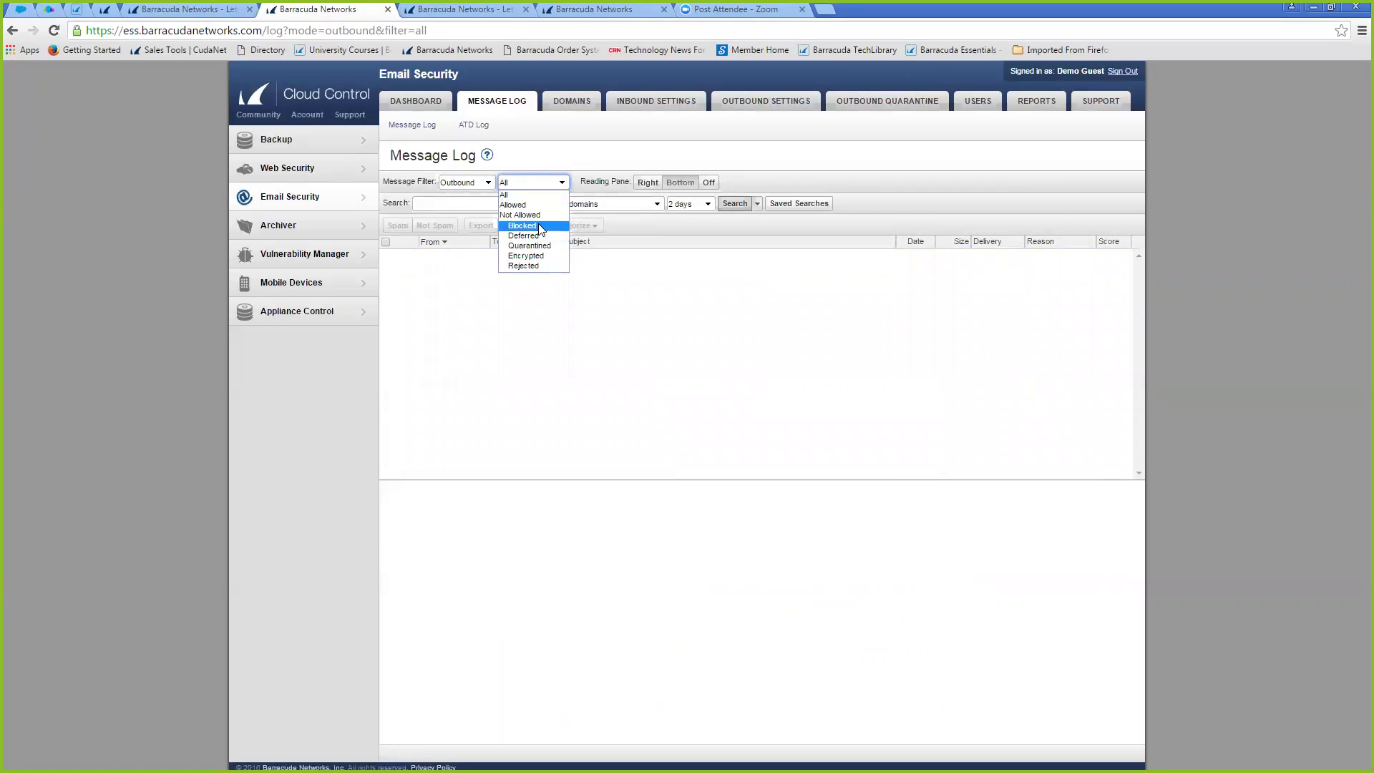
left_click(489, 185)
left_click(490, 194)
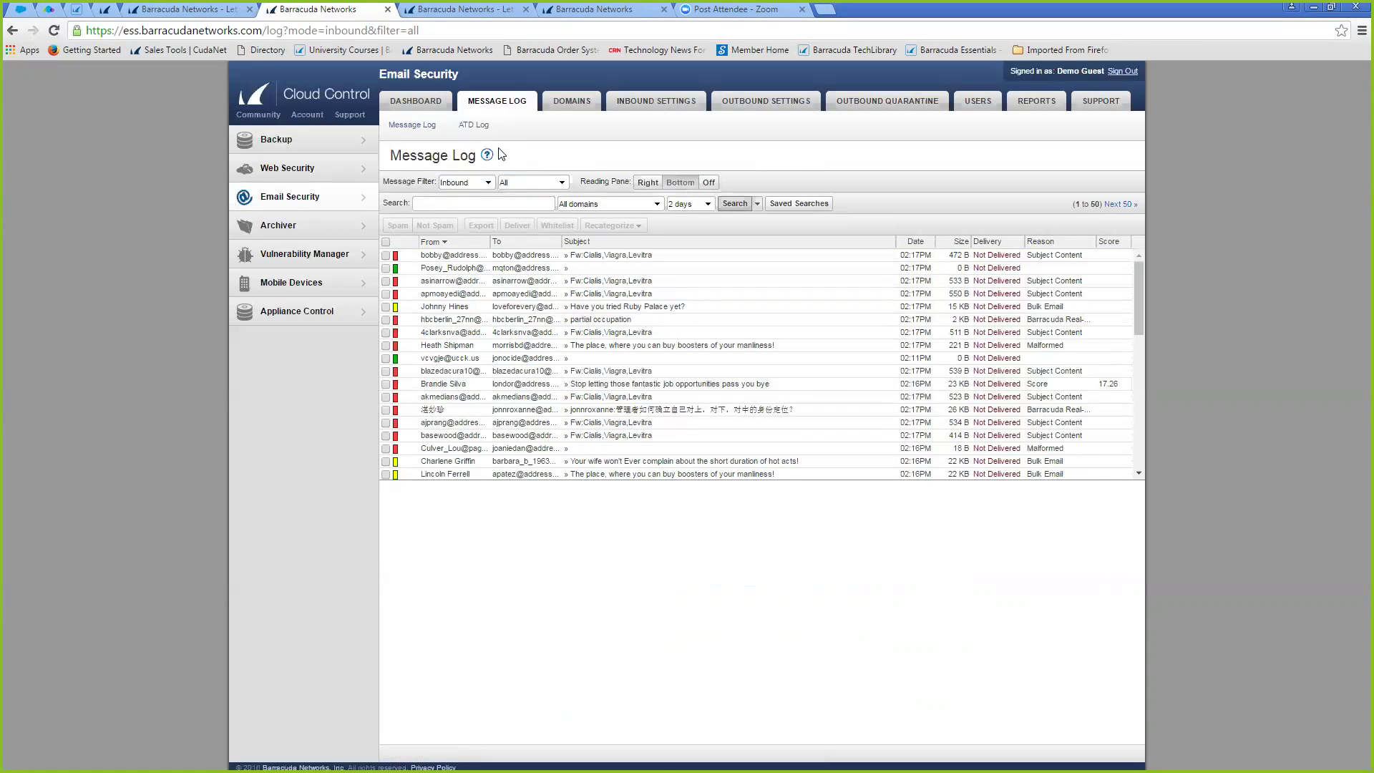
View the ATD Log of scanned attachments and the Domains Manager
left_click(473, 126)
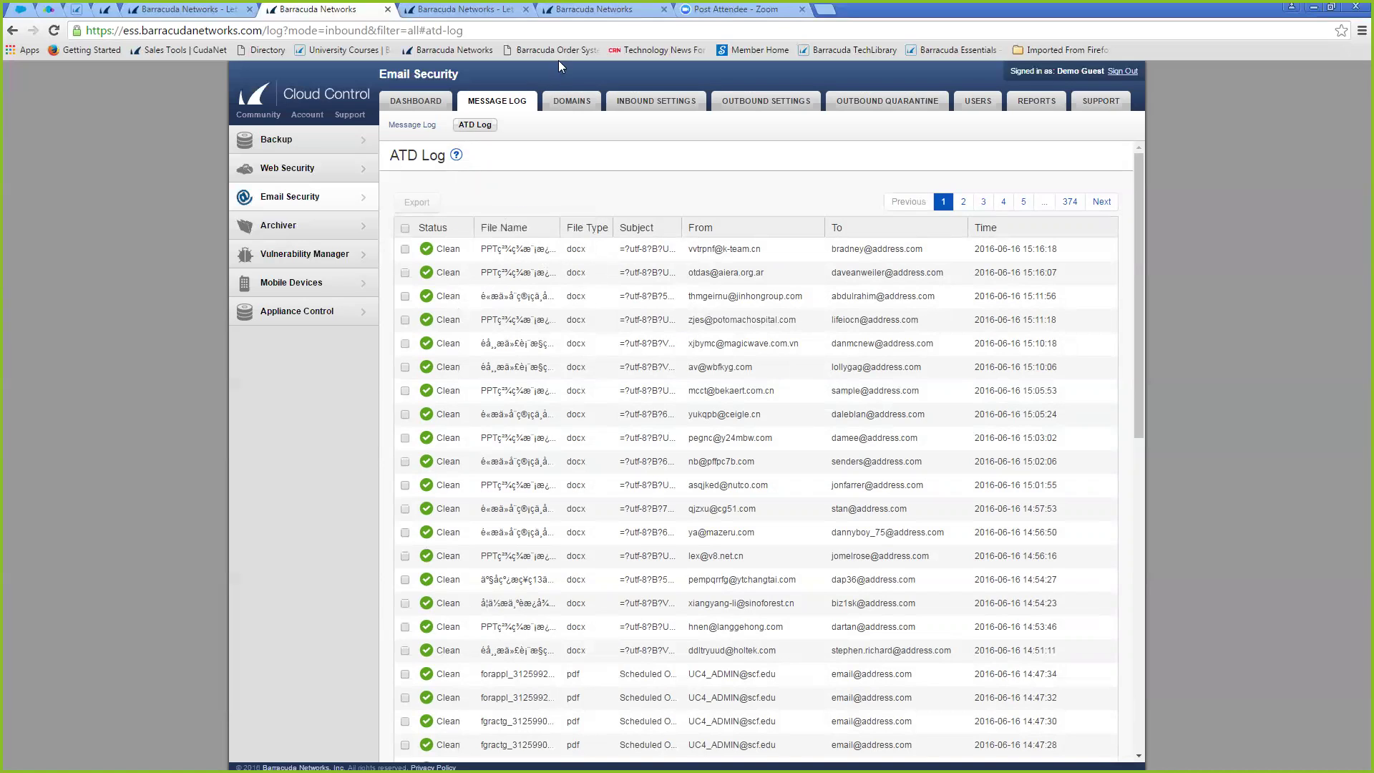
left_click(567, 105)
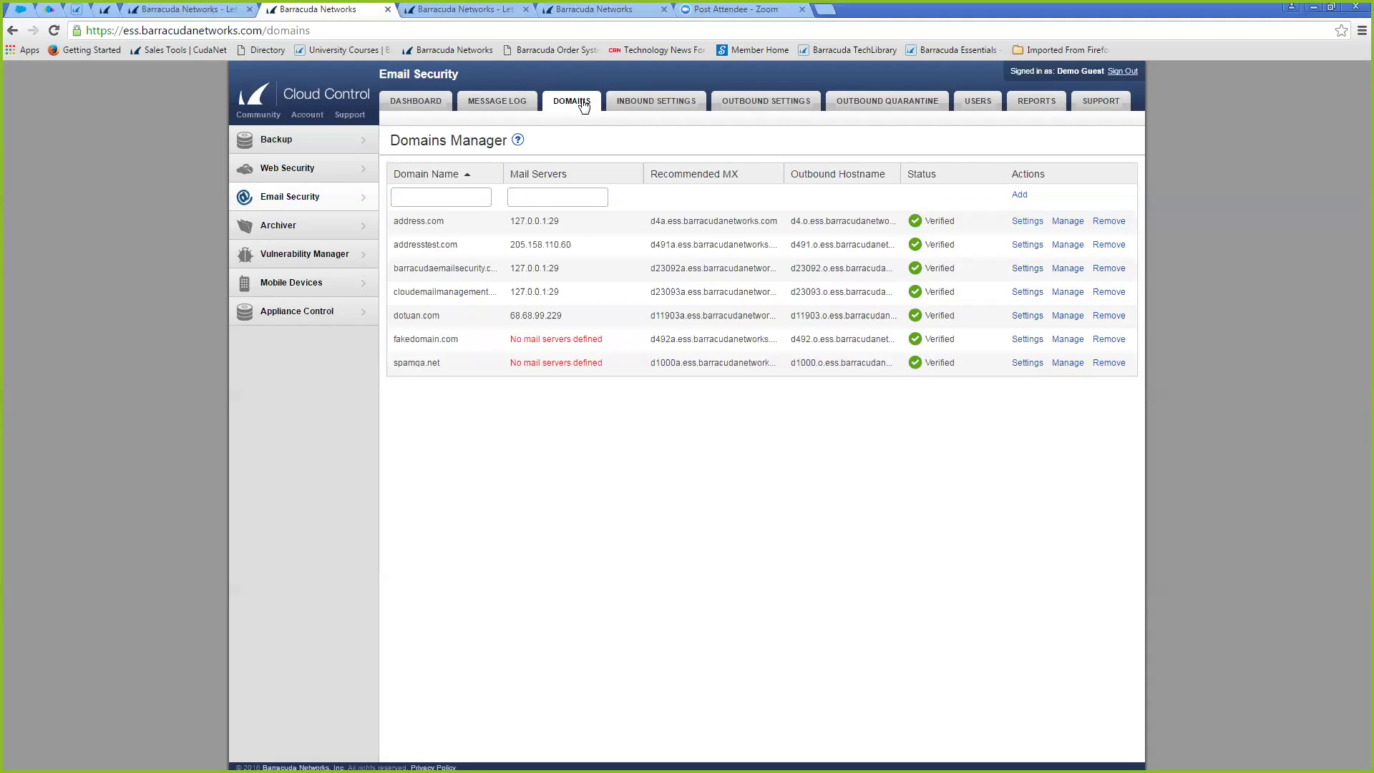
Review the inbound Anti-Spam/Antivirus settings and the IP Address, Recipient and Sender Policies
mouse_move(644, 103)
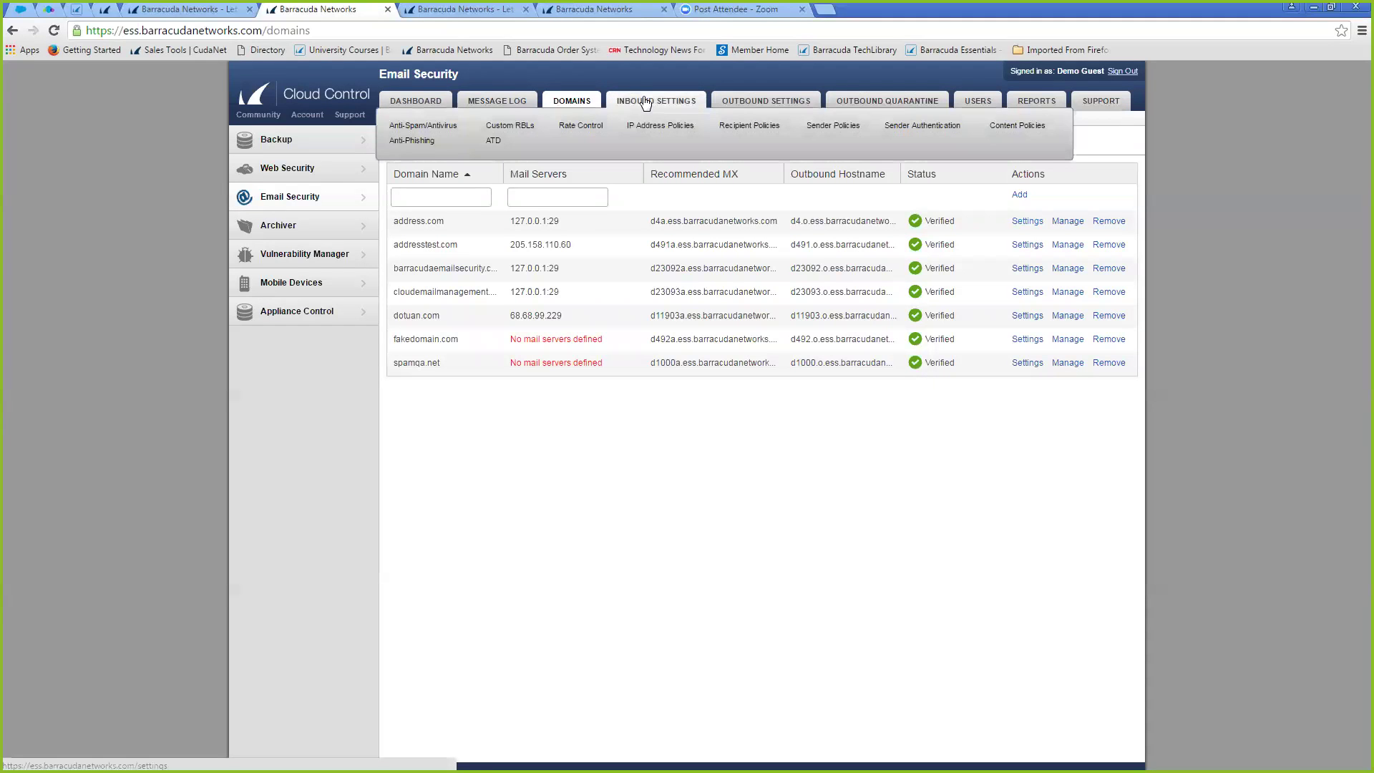
left_click(415, 127)
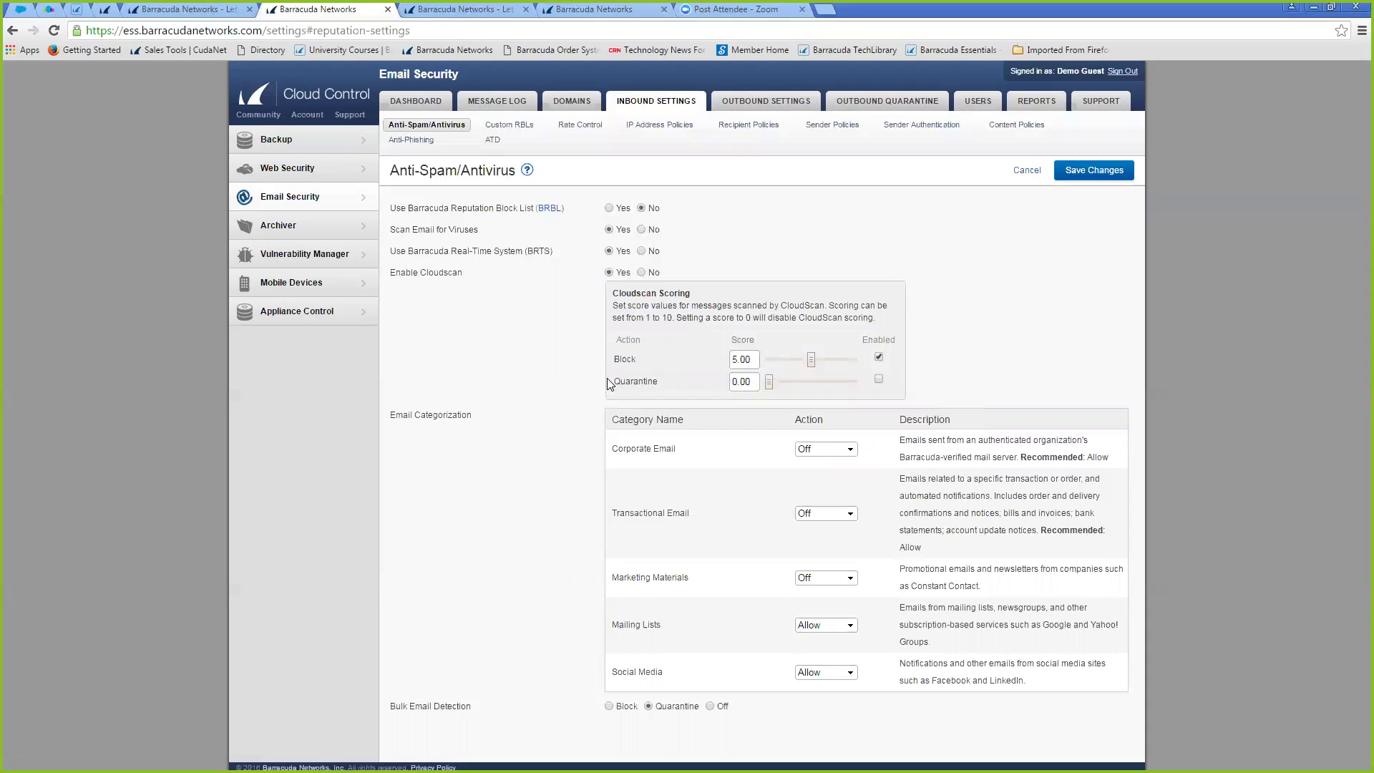
left_click(666, 126)
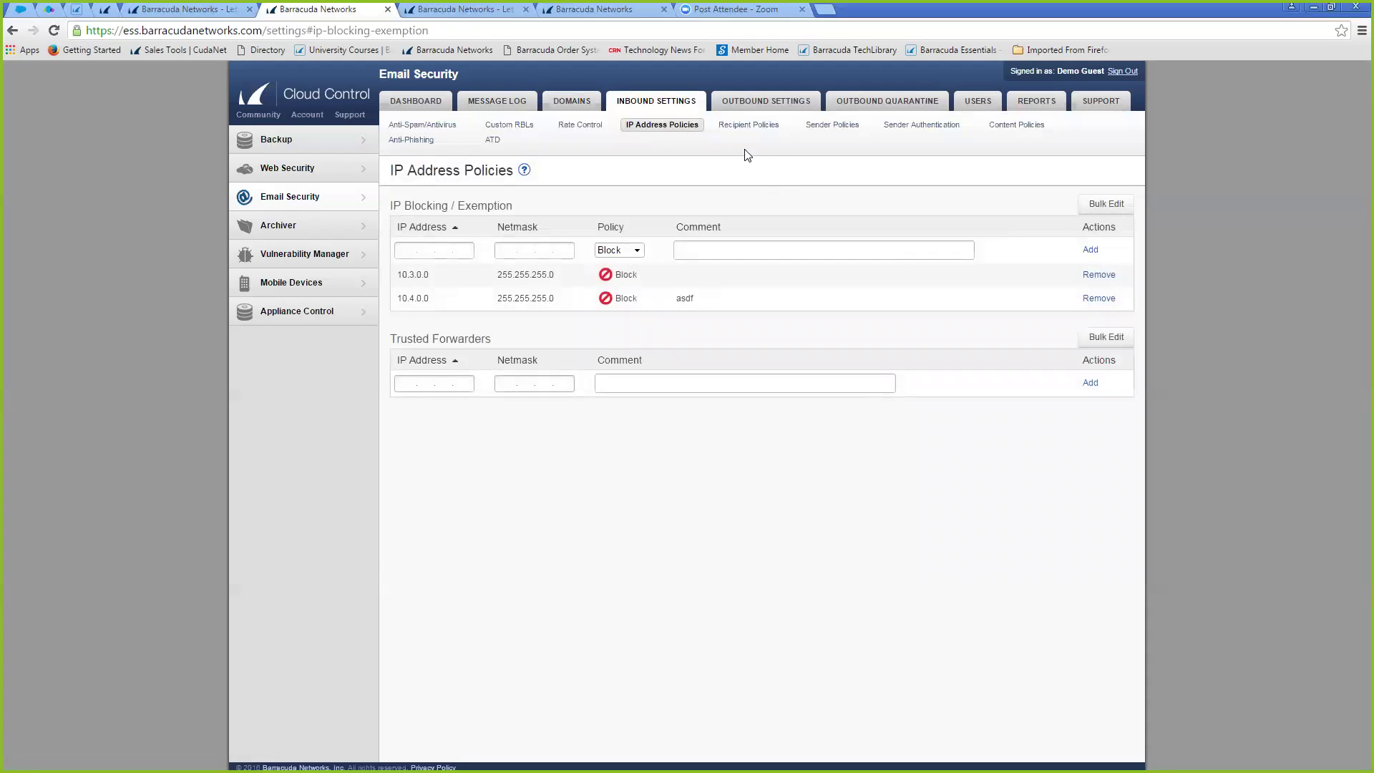
left_click(751, 126)
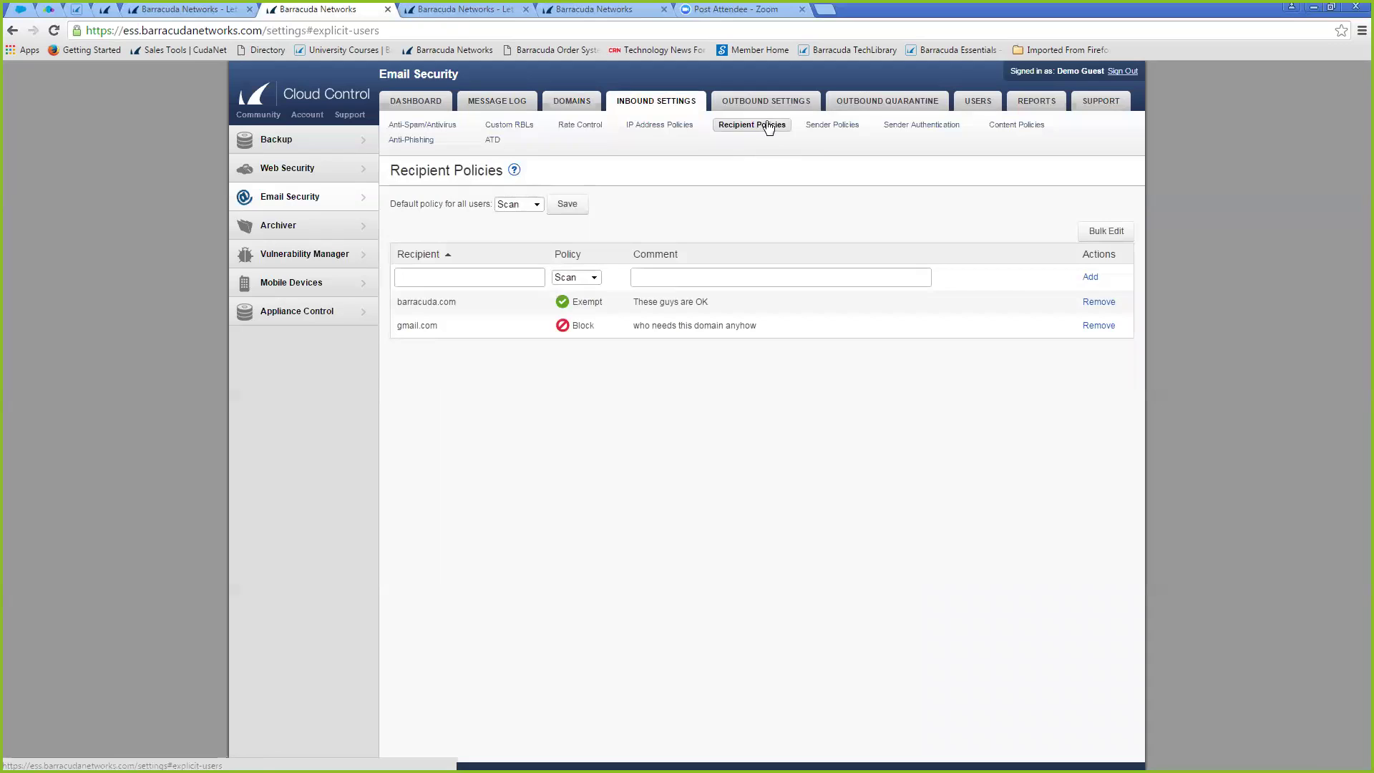
left_click(826, 128)
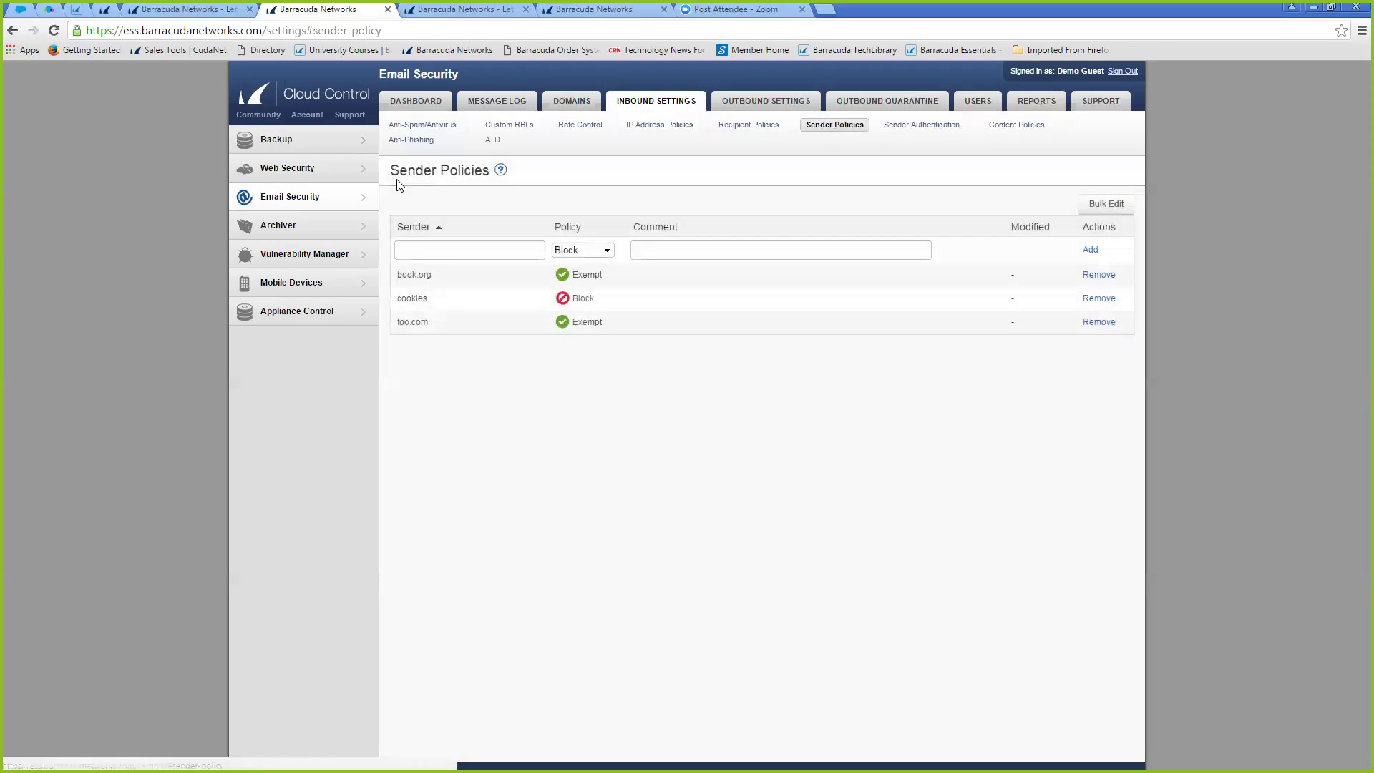
Review the inbound Anti-Phishing settings and the Content Policies, finishing on Anti-Phishing
left_click(413, 141)
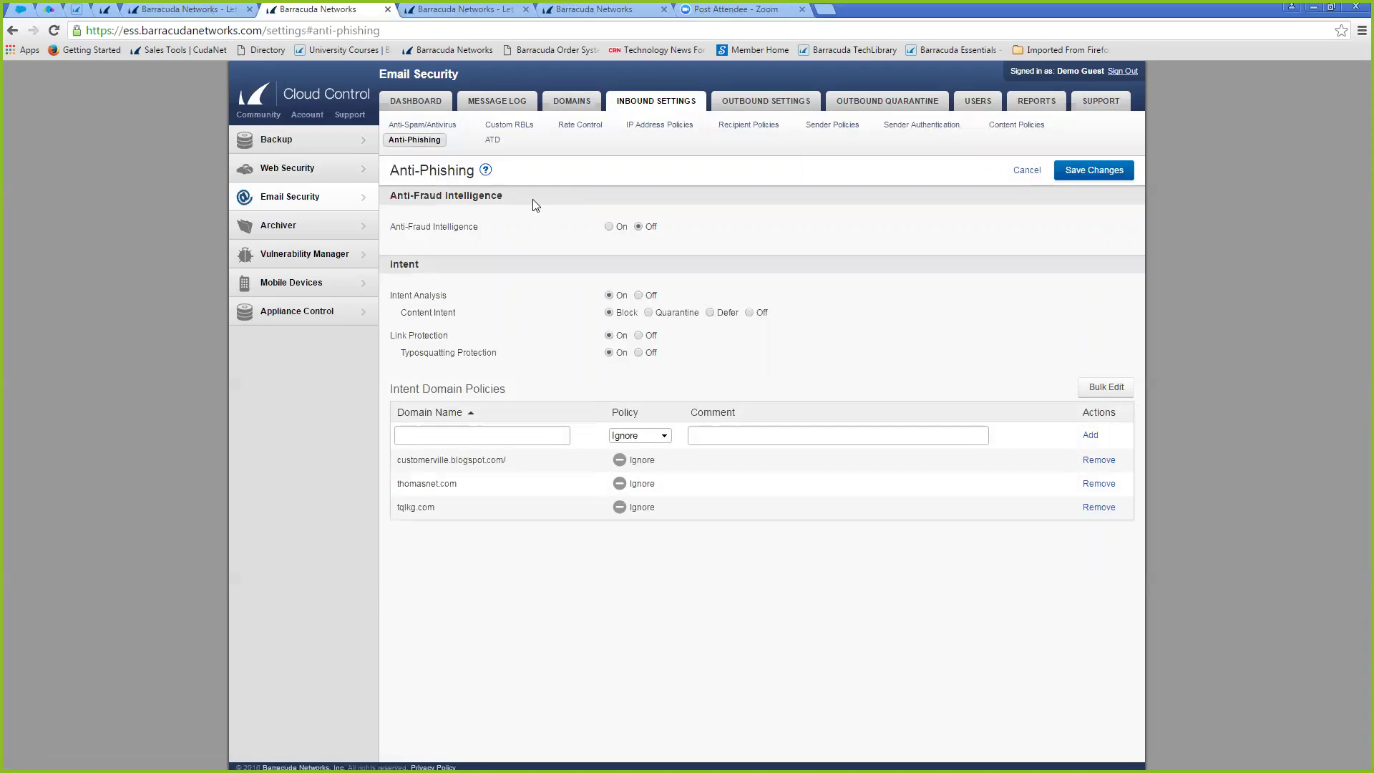
left_click(1016, 124)
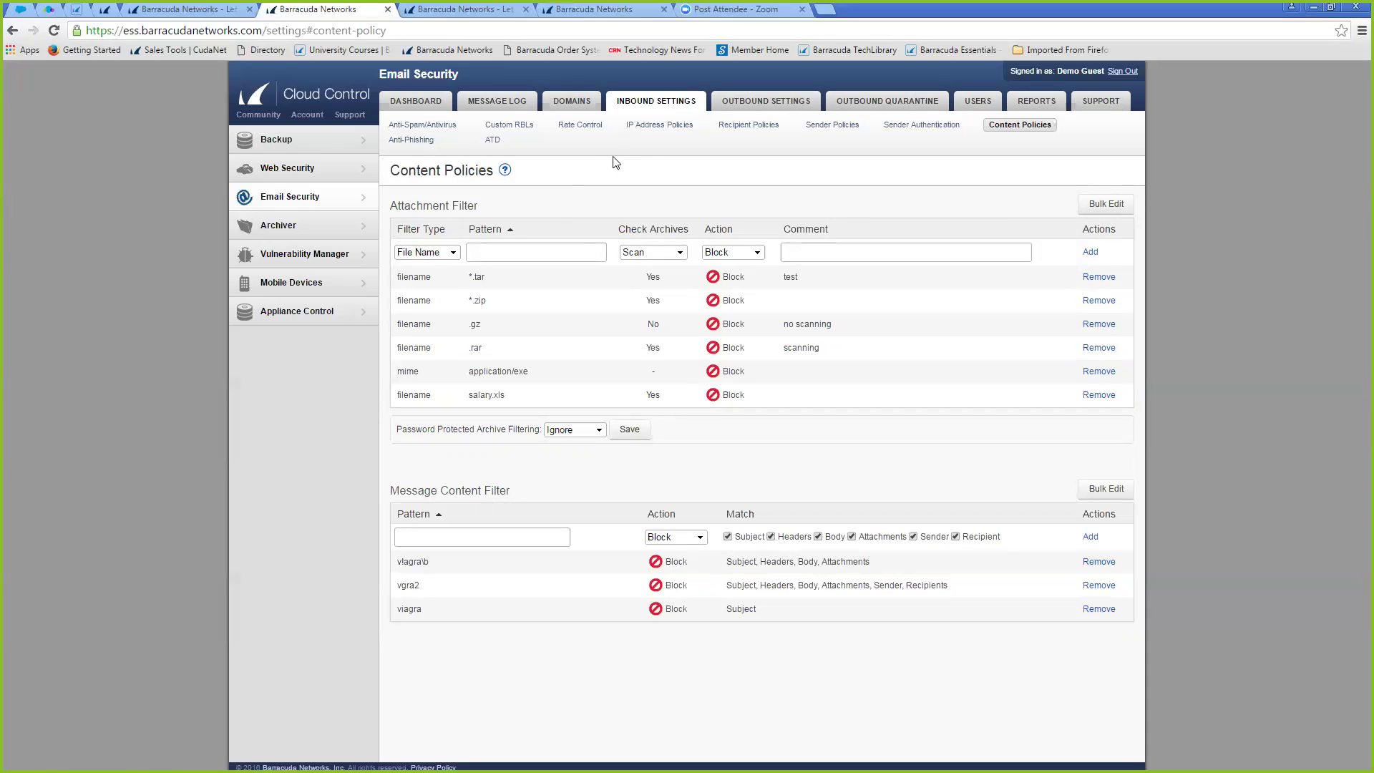
left_click(430, 140)
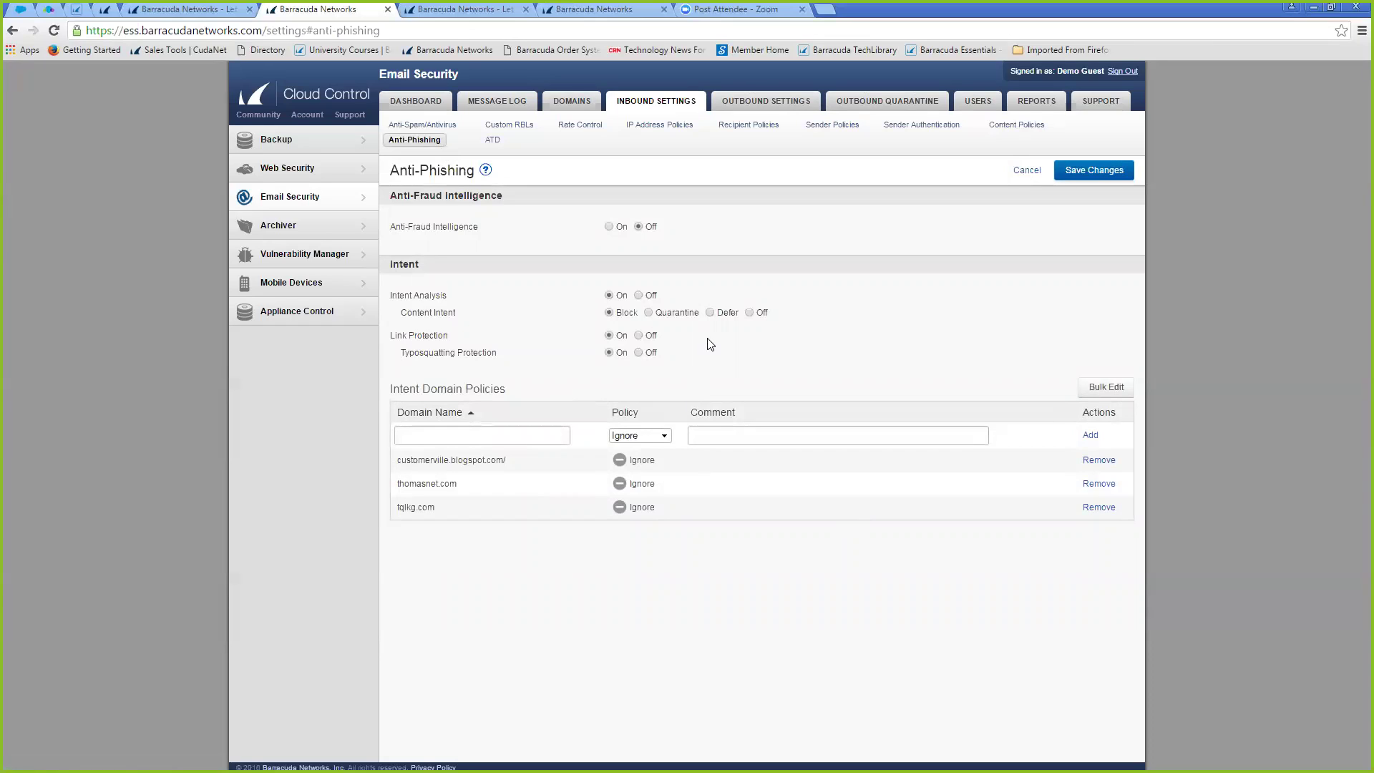
View the inbound Advanced Threat Detection settings and go to the outbound Content Policies
left_click(494, 141)
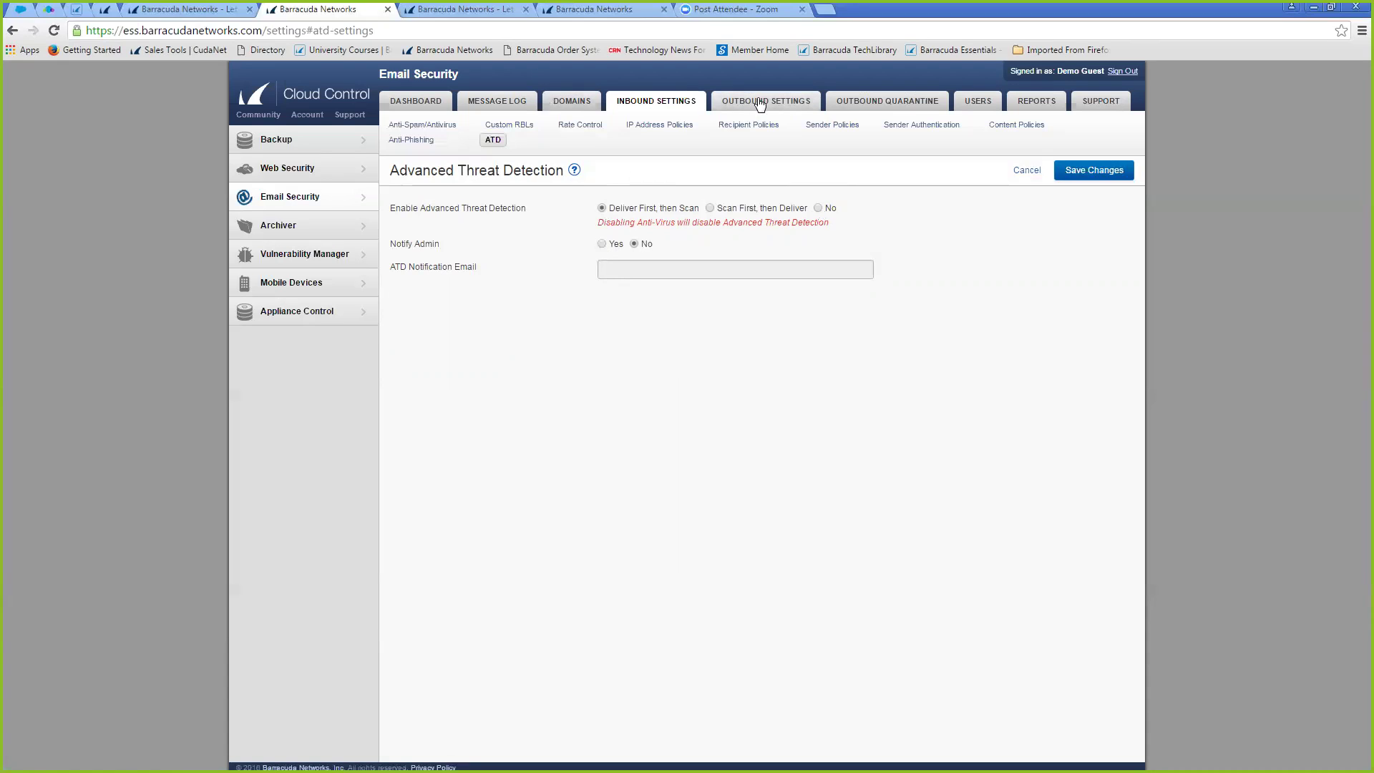
mouse_move(764, 105)
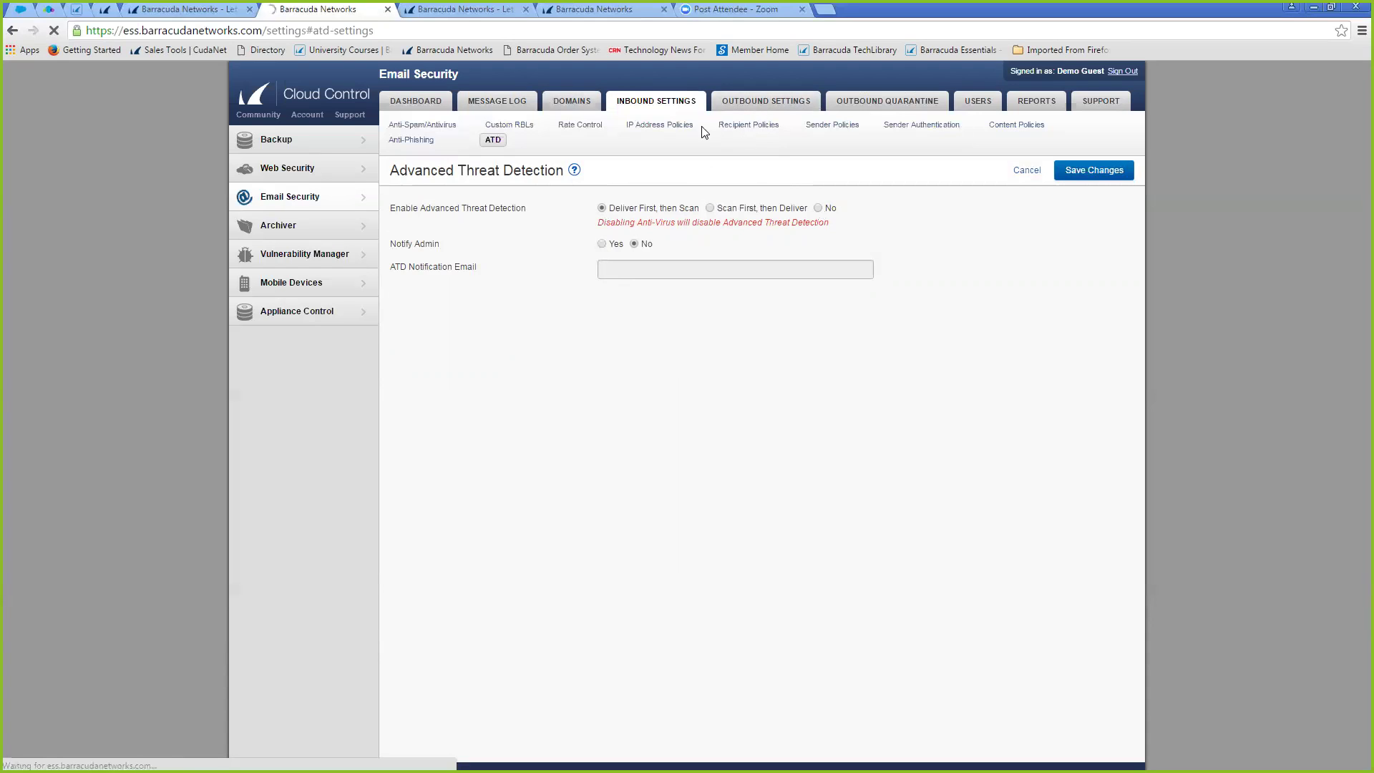
left_click(757, 105)
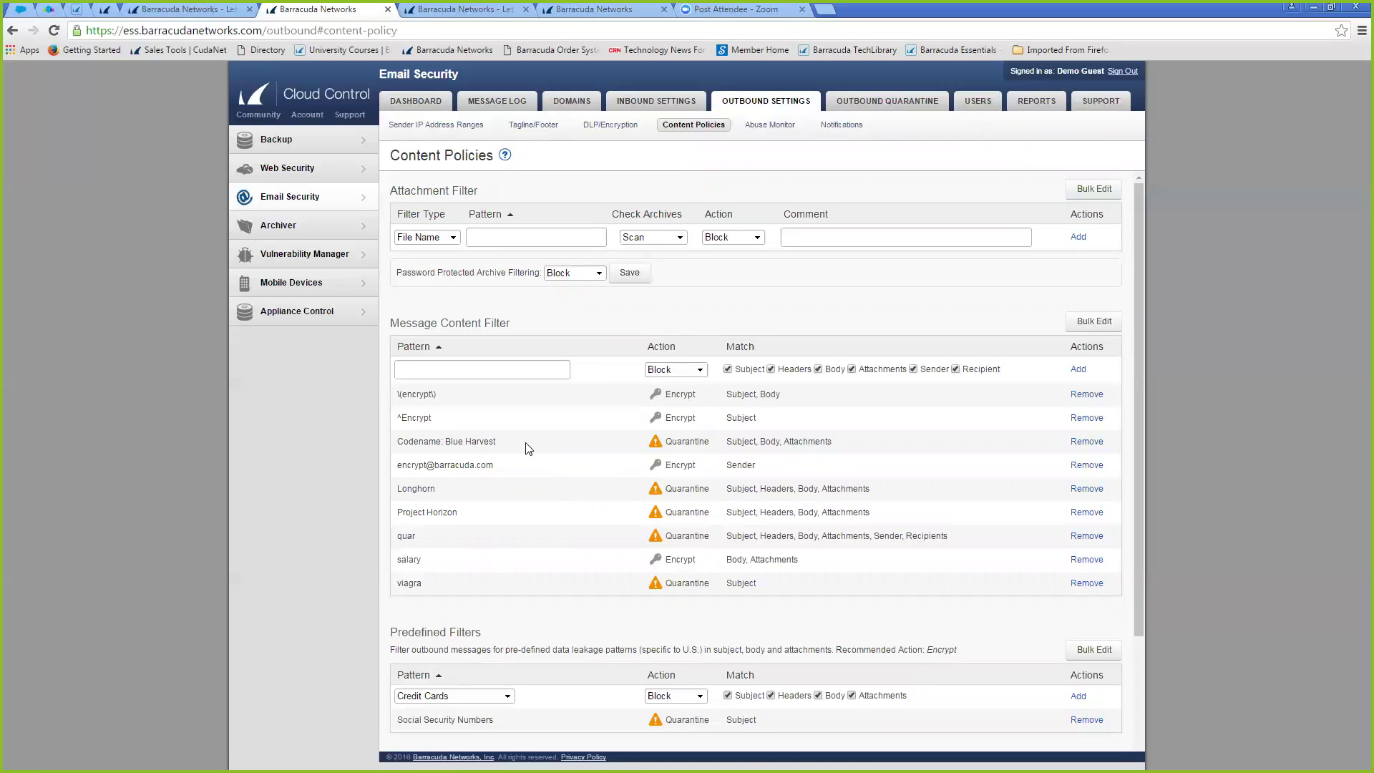
Choose HIPAA as the pattern for a new predefined filter in the outbound Content Policies
scroll(530, 446, "down", 2)
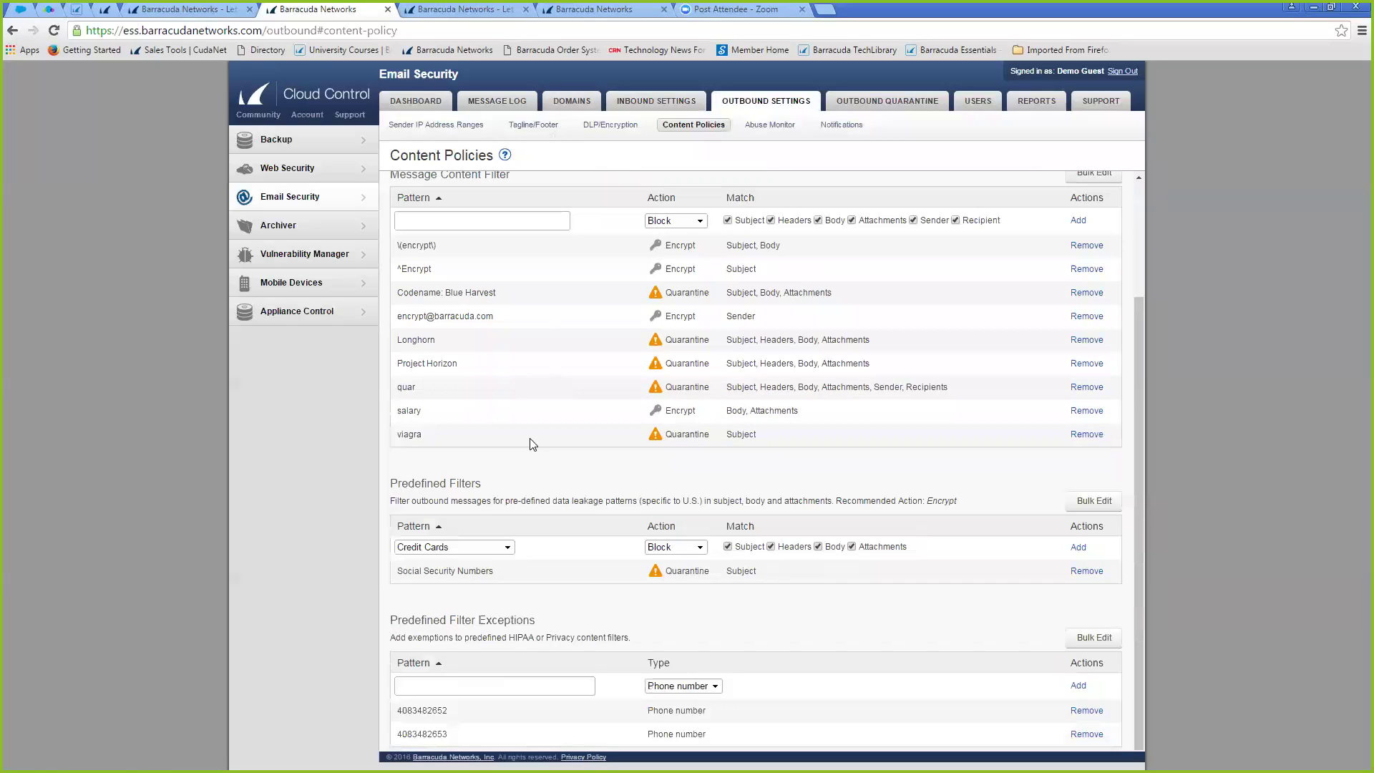
left_click(504, 547)
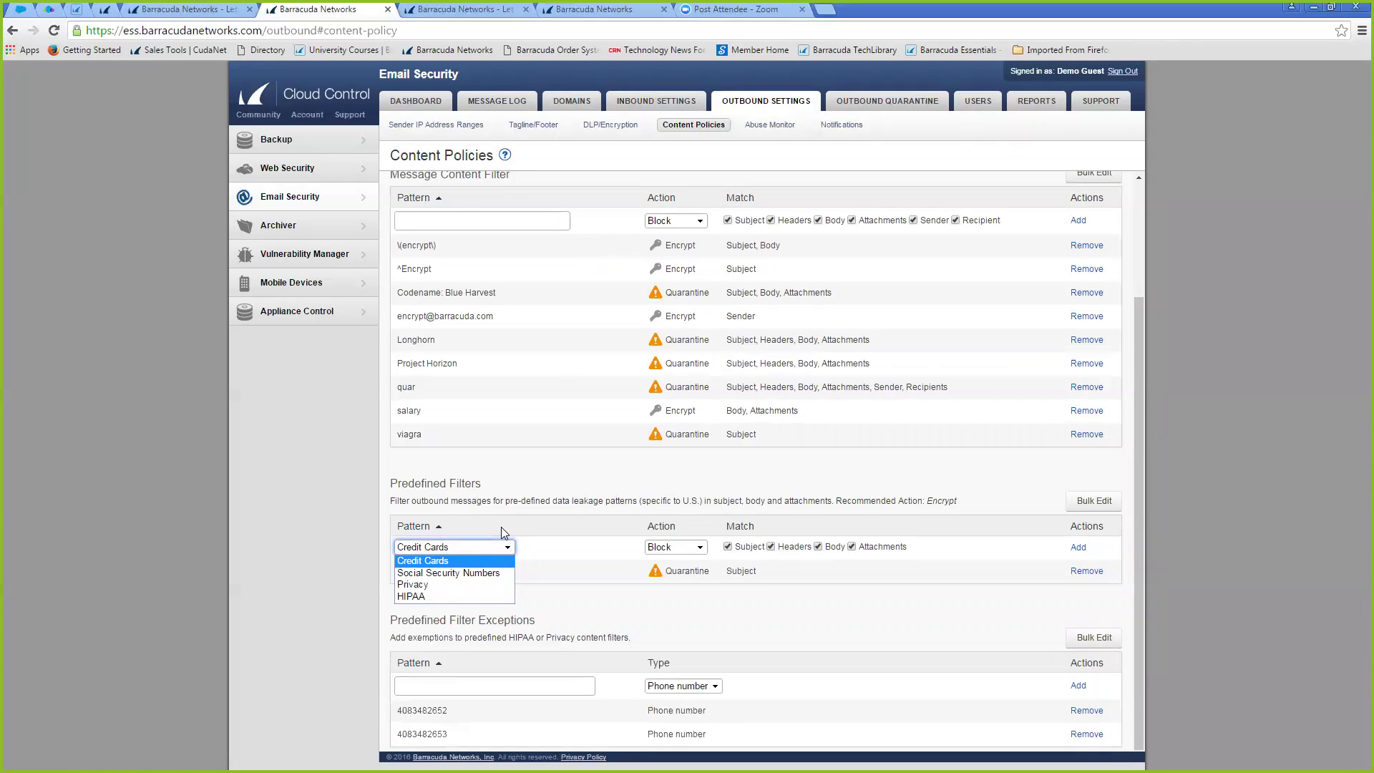
key("h")
key("Return")
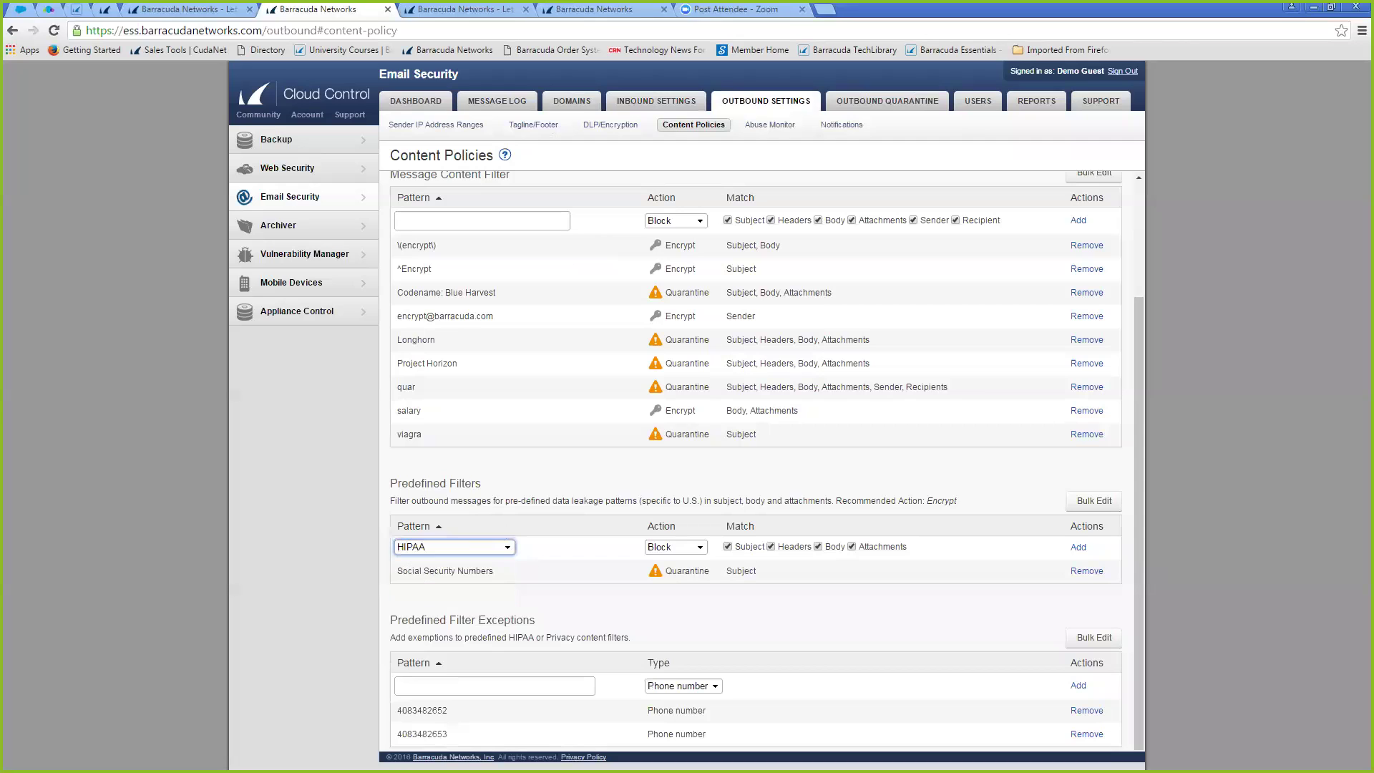
scroll(833, 529, "up", 2)
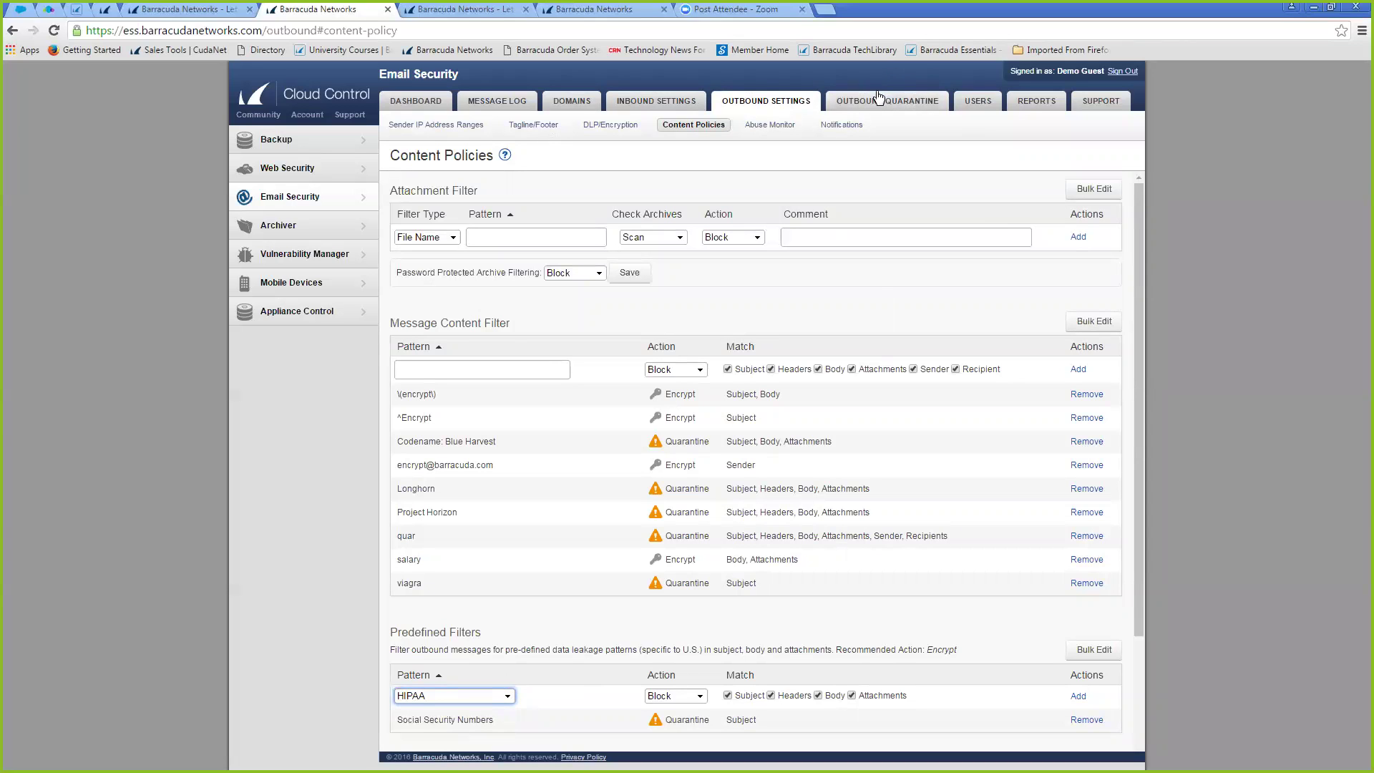
View the outbound Notifications, discarding the unsaved filter change, and check the domain filter options of the Outbound Quarantine
left_click(857, 126)
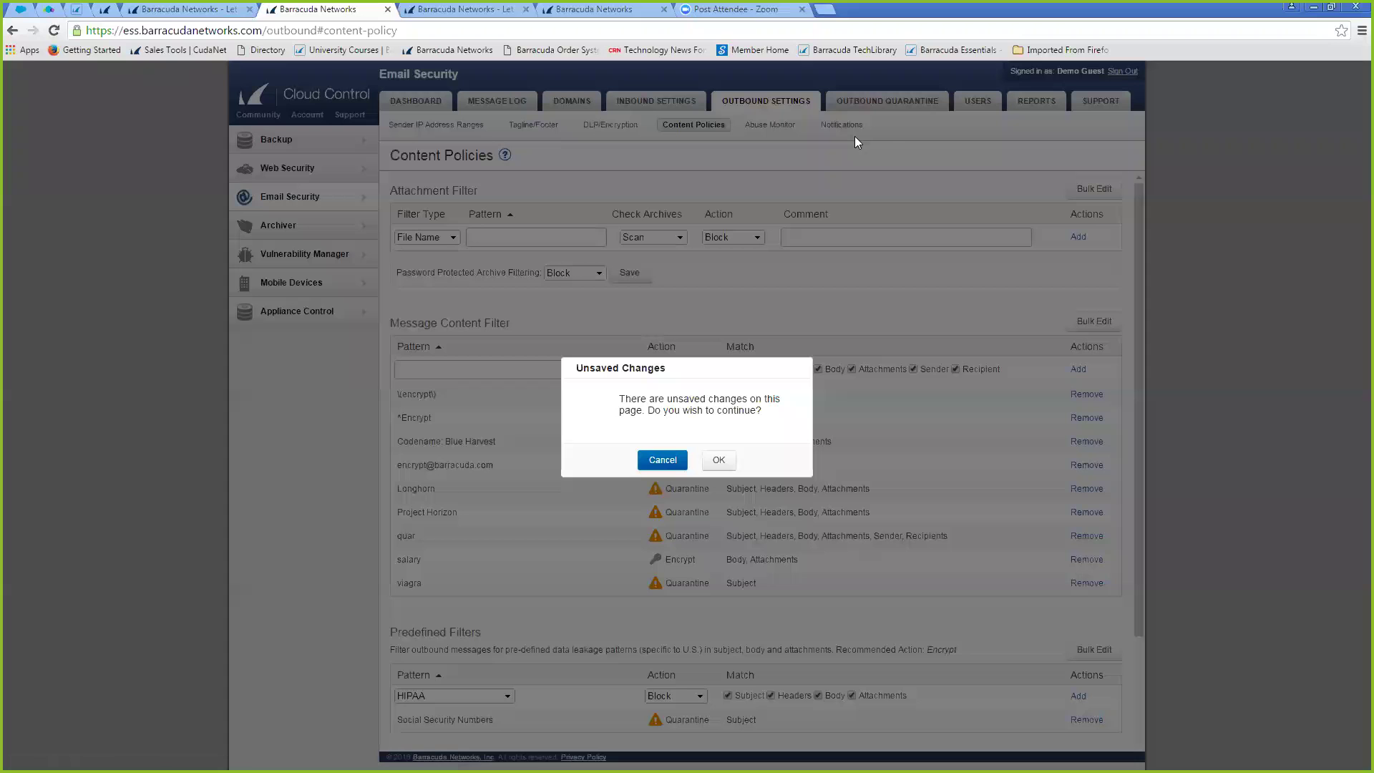
left_click(720, 463)
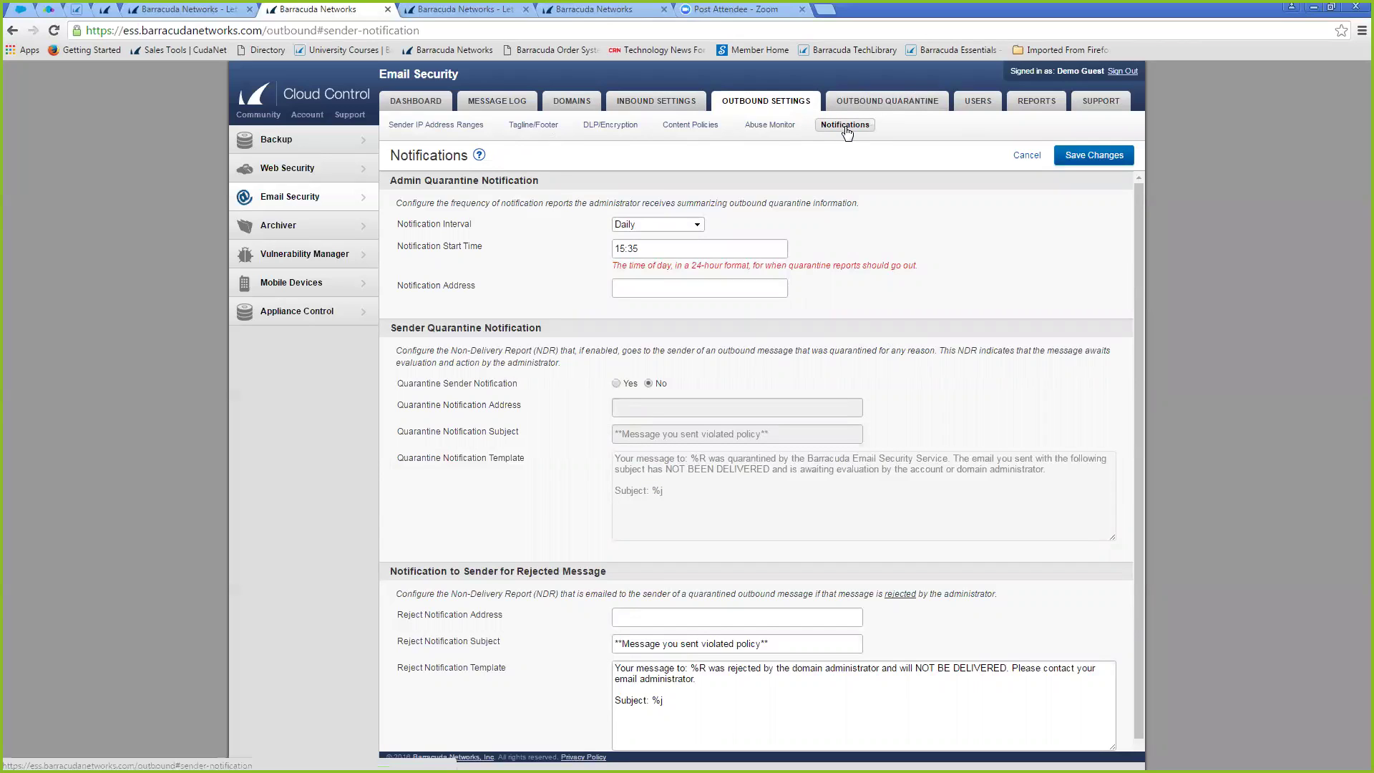
left_click(880, 107)
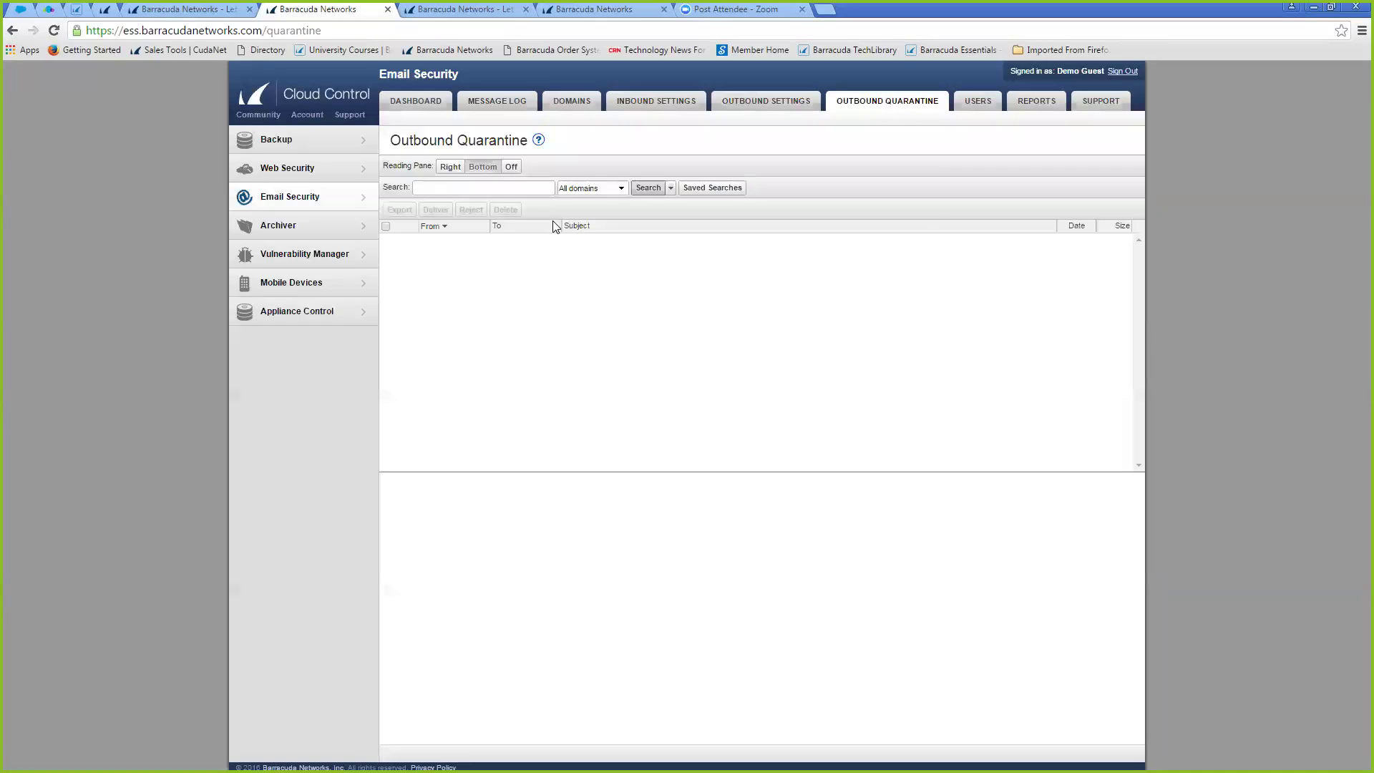
left_click(620, 188)
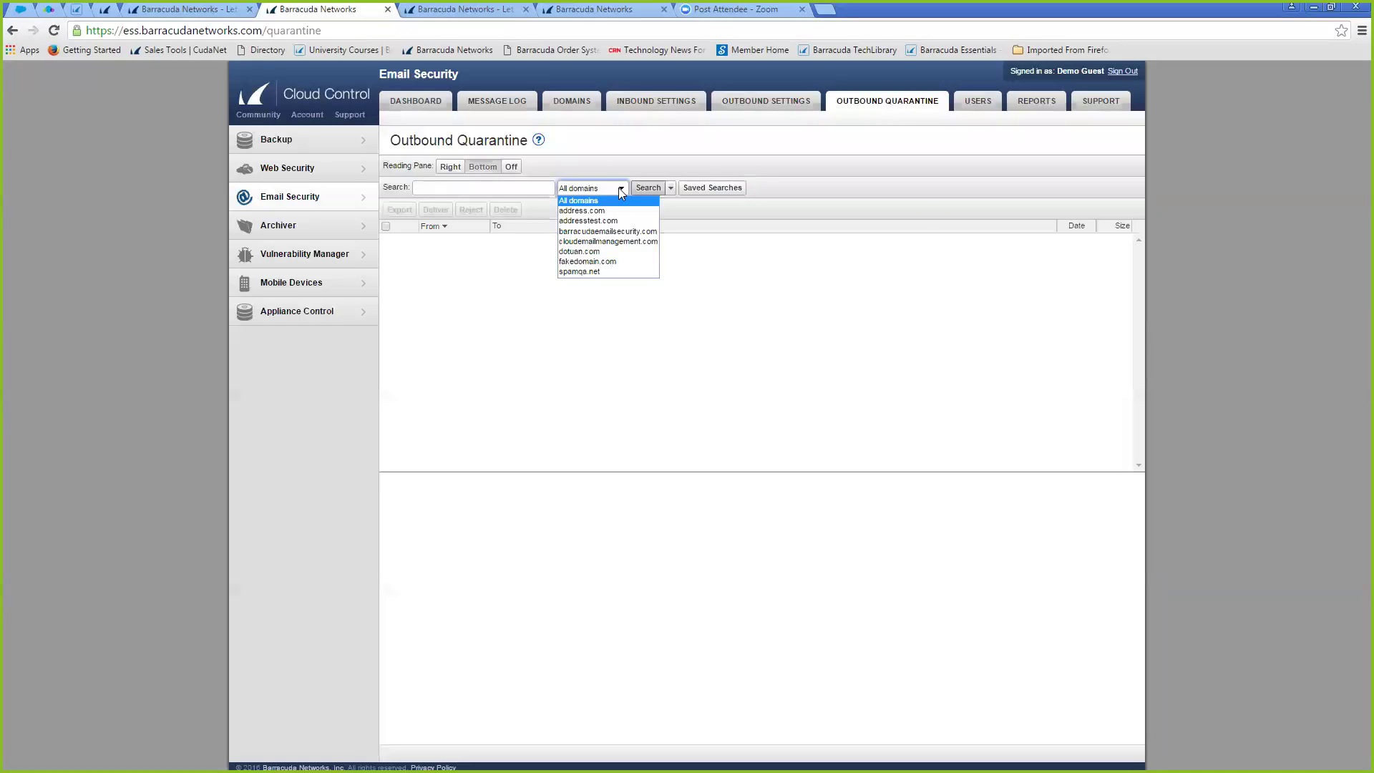
left_click(618, 188)
left_click(615, 187)
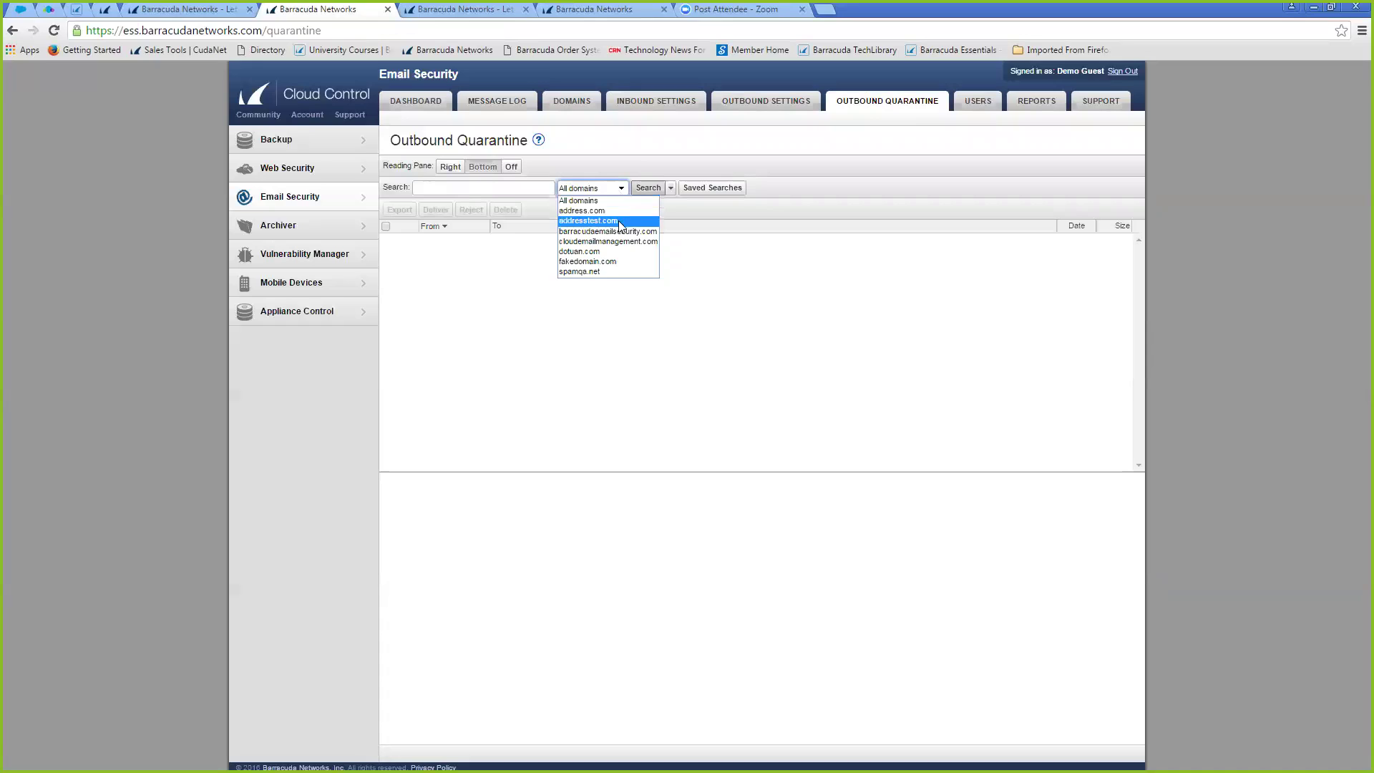
left_click(623, 186)
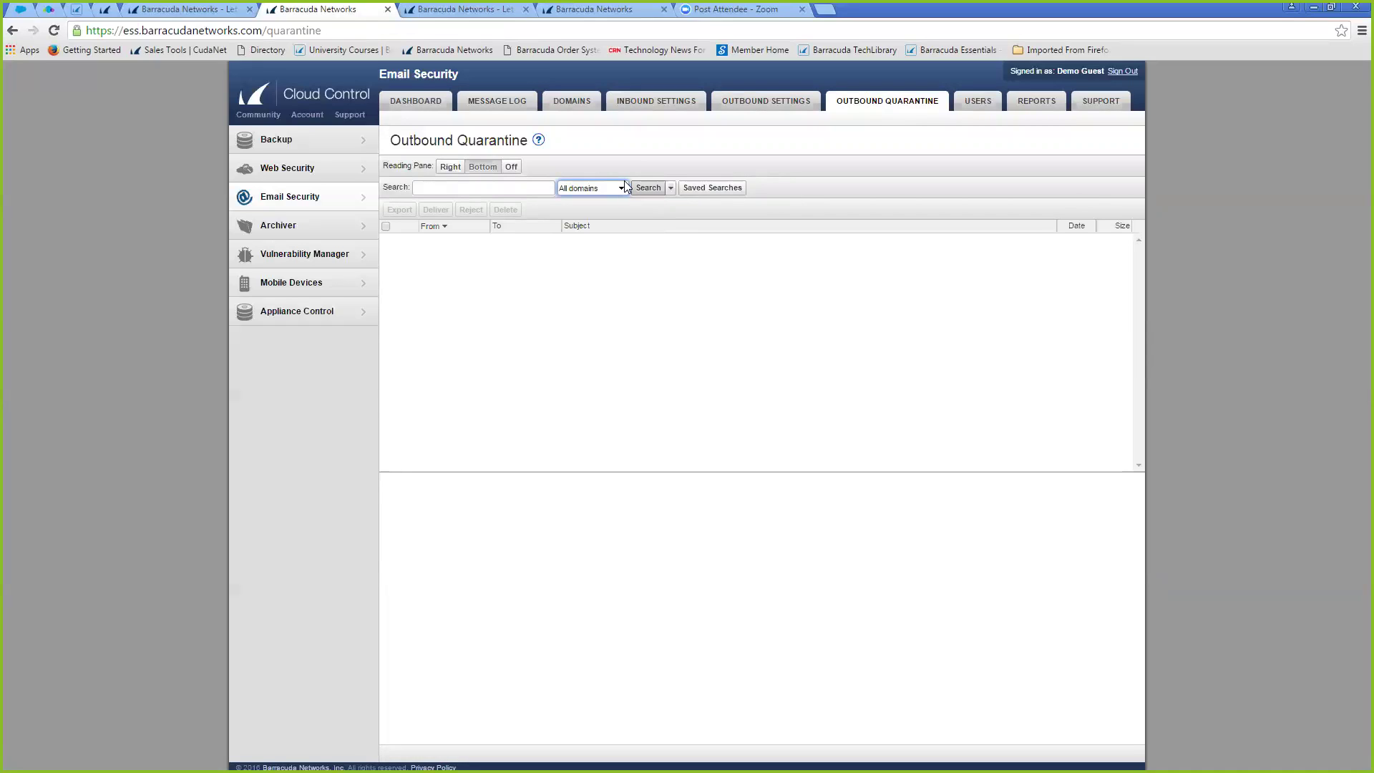
View the Users List and the Add/Update Users settings for email security
mouse_move(977, 101)
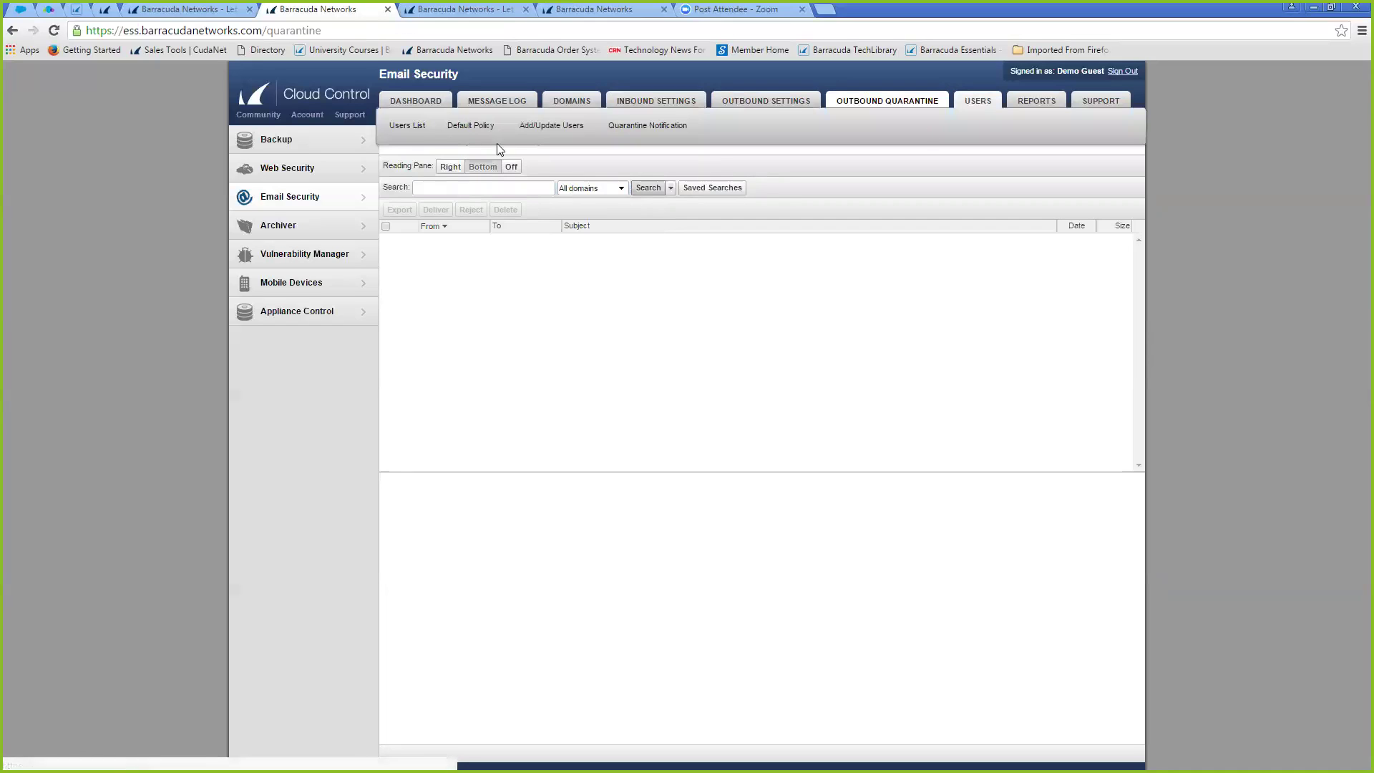
left_click(407, 125)
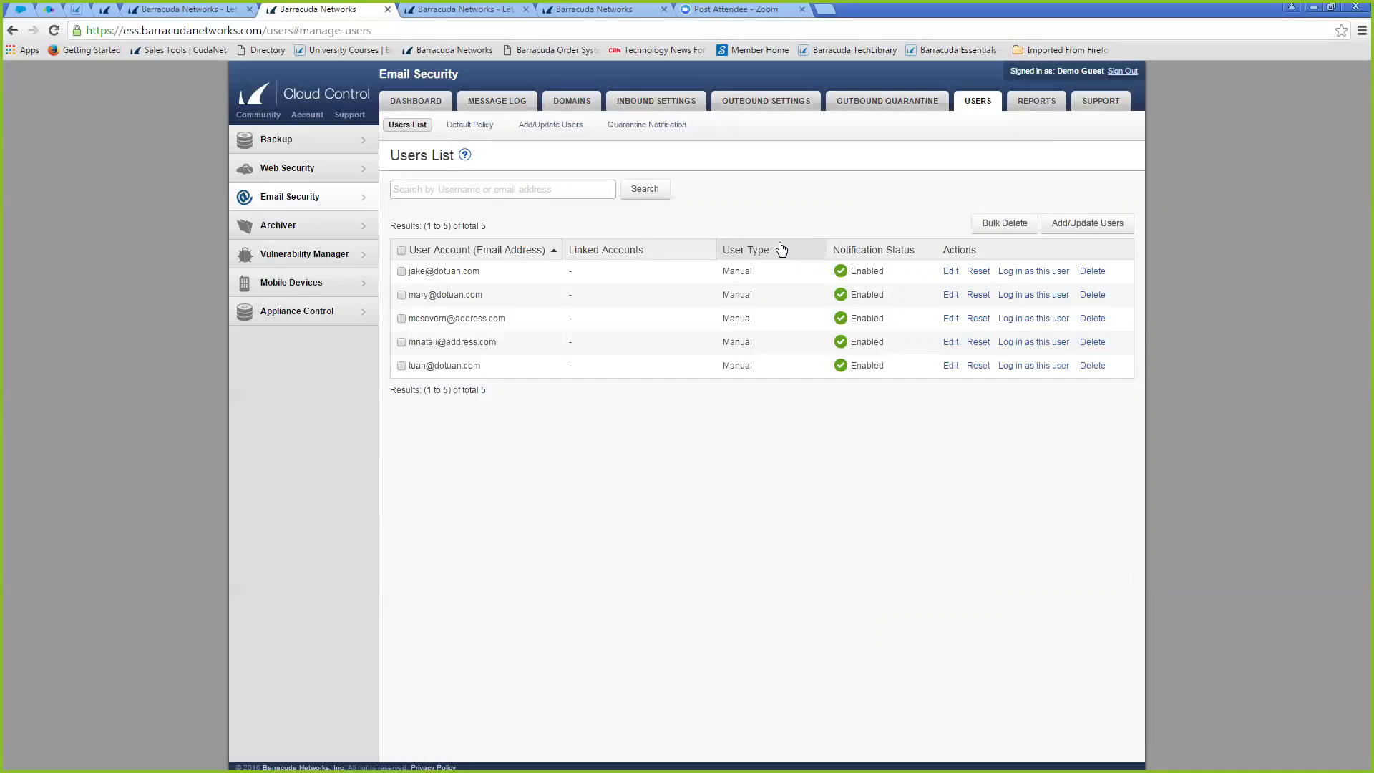
left_click(538, 127)
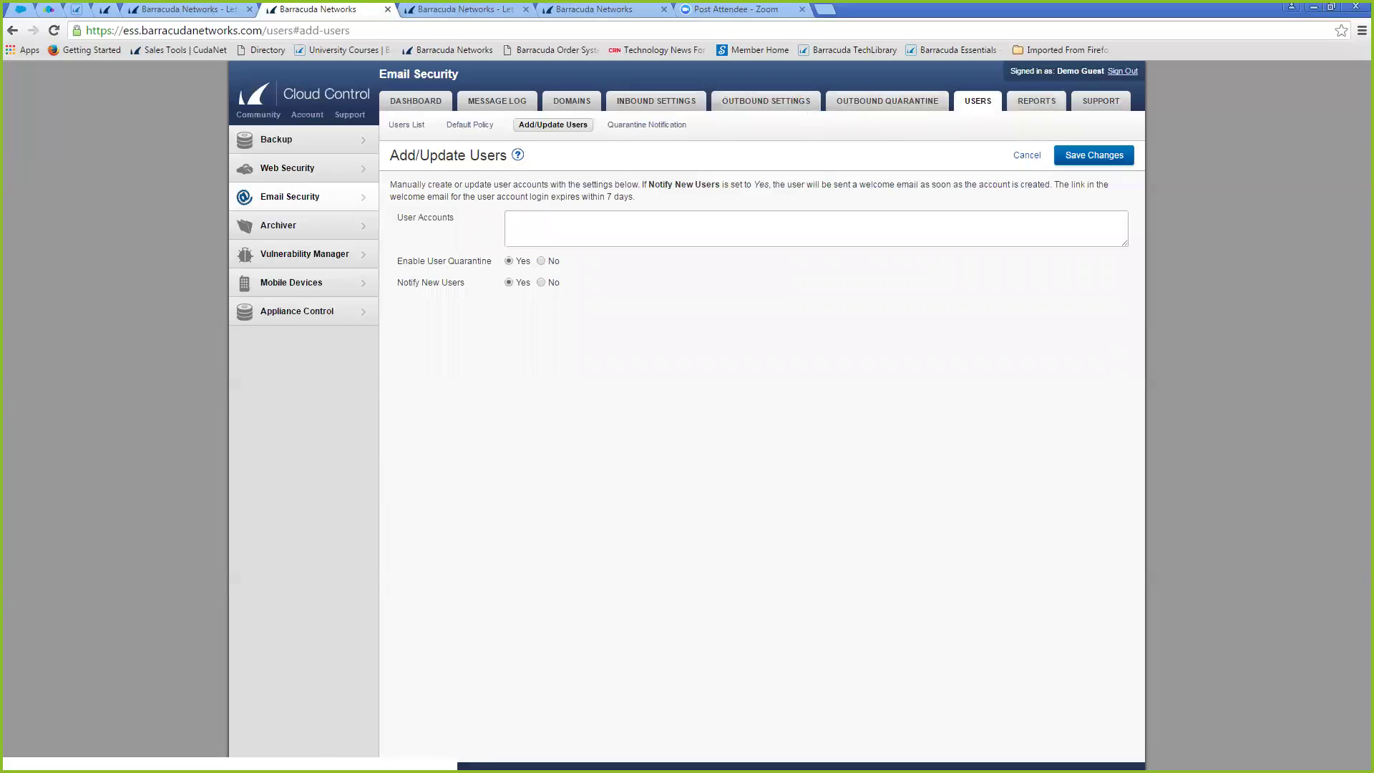
Check the available report types and the start date calendar on the Reports page, leaving both unchanged
left_click(1036, 101)
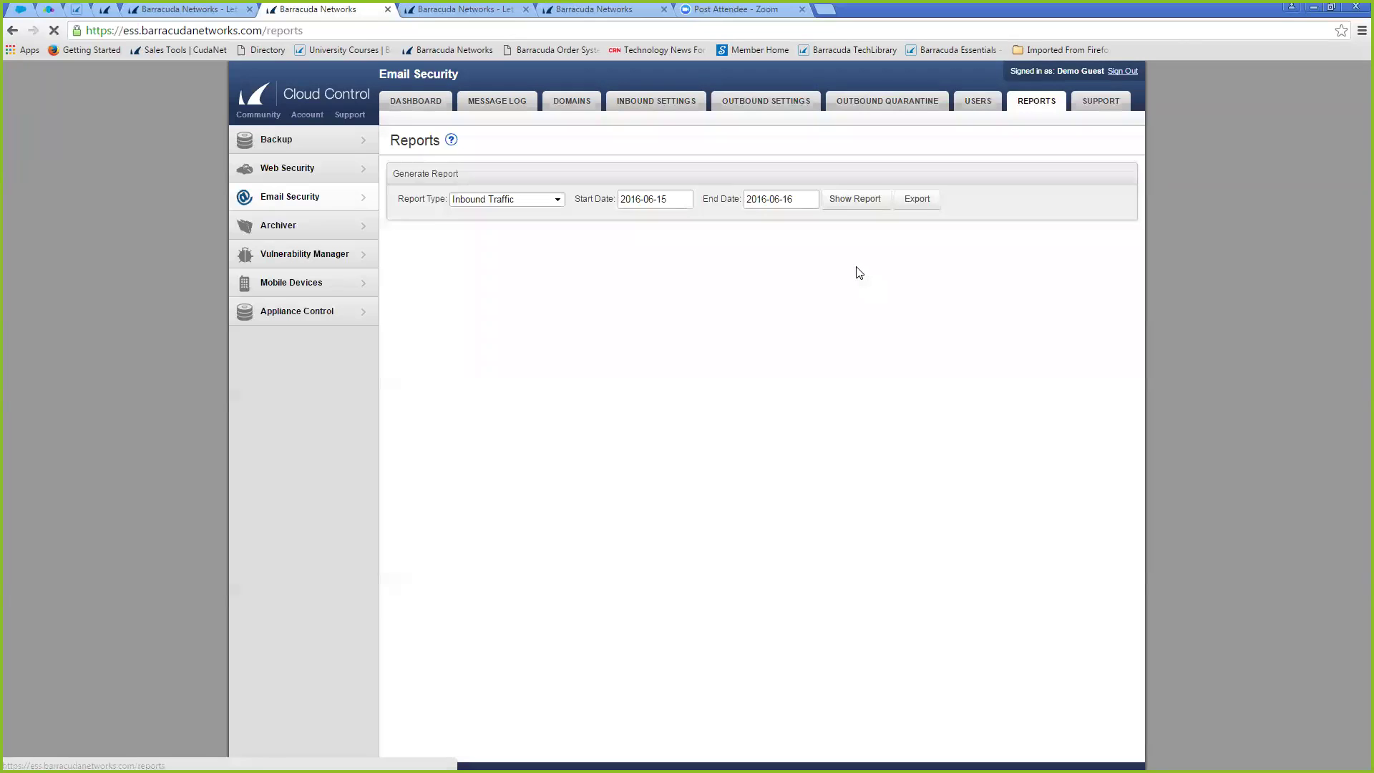
left_click(562, 200)
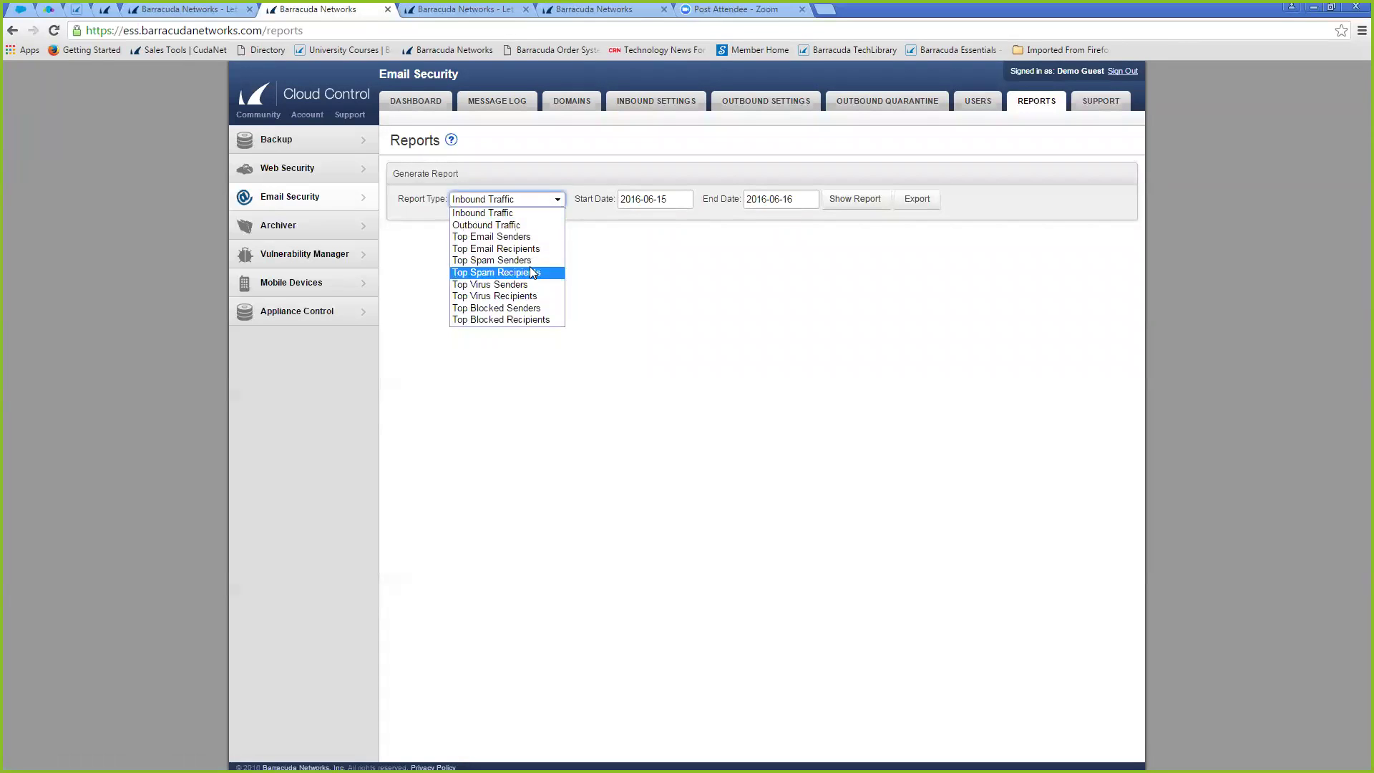
left_click(633, 202)
left_click(633, 203)
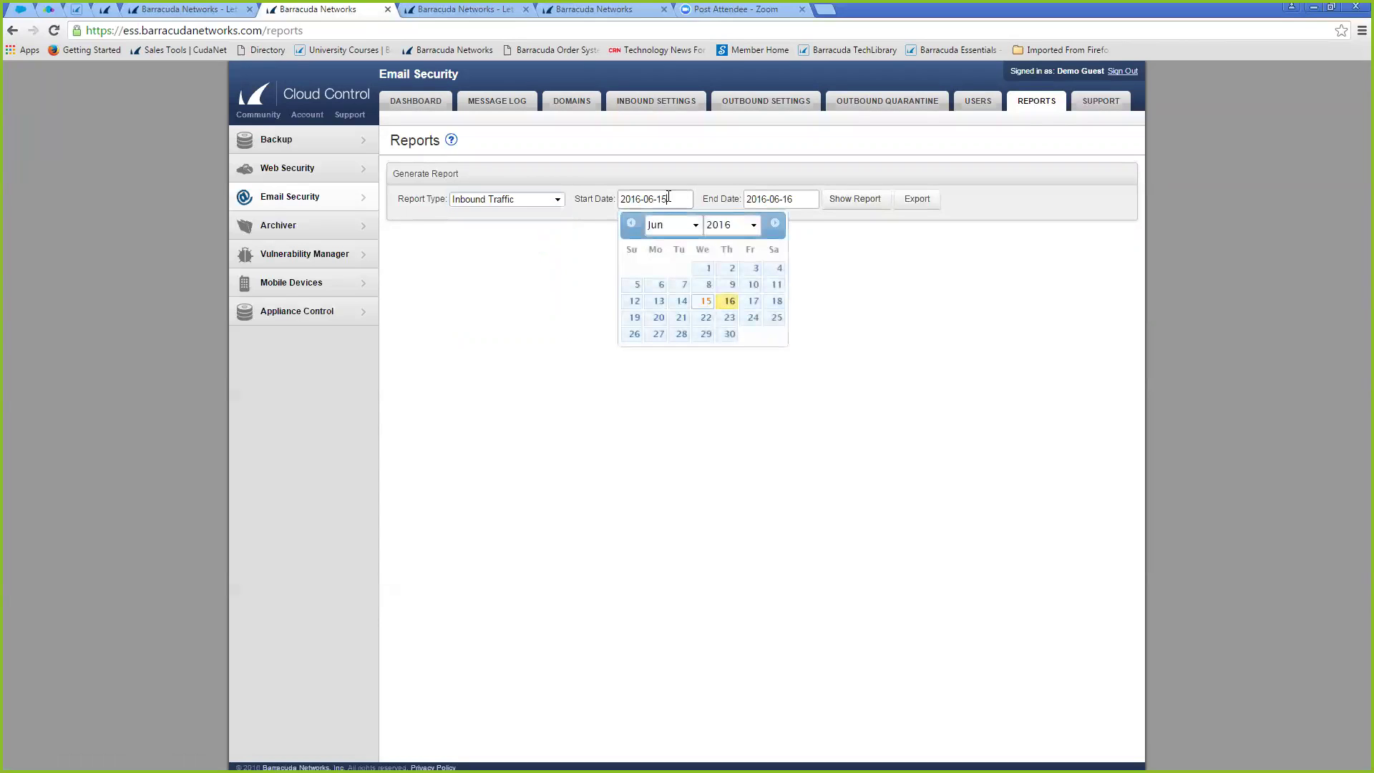
left_click(923, 328)
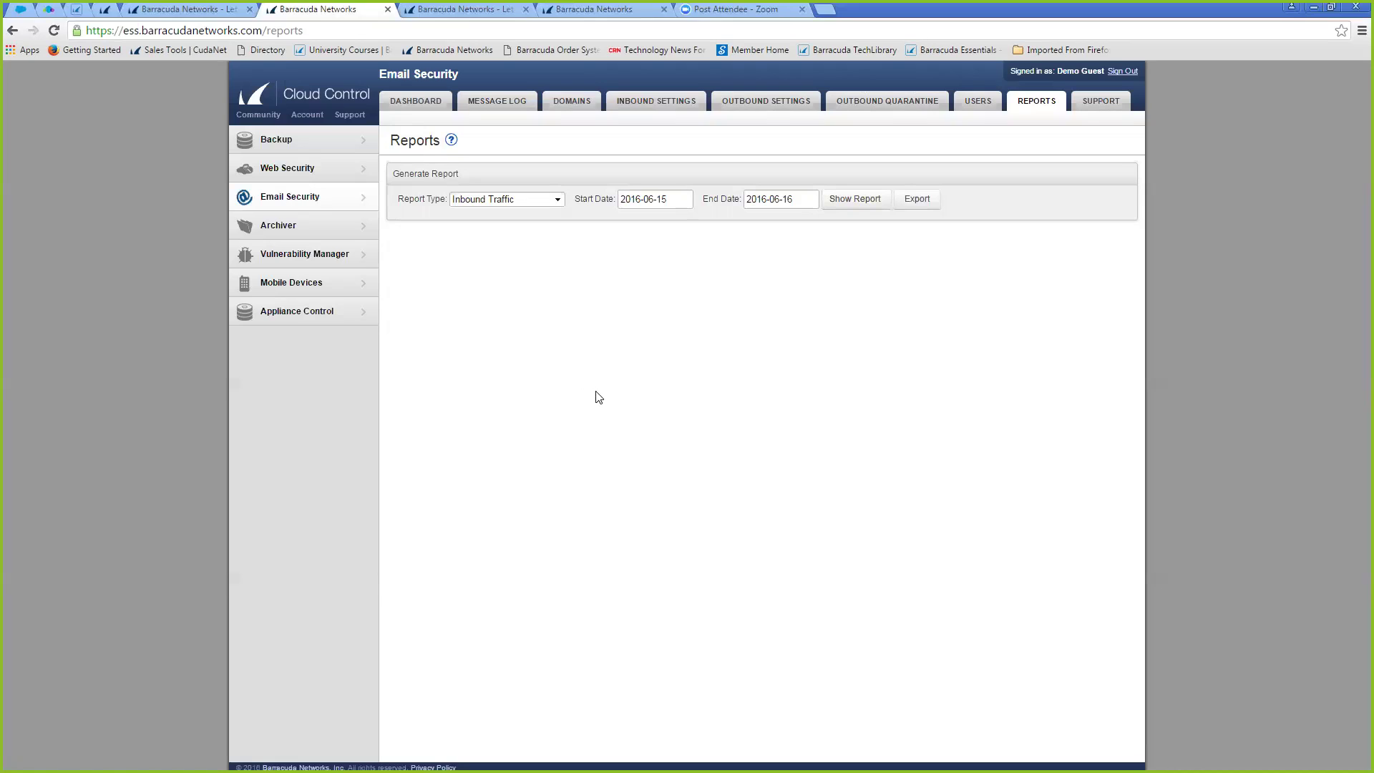
Switch to the Archiver, look at its standard message search, and view the SMTP Journaling settings
left_click(289, 228)
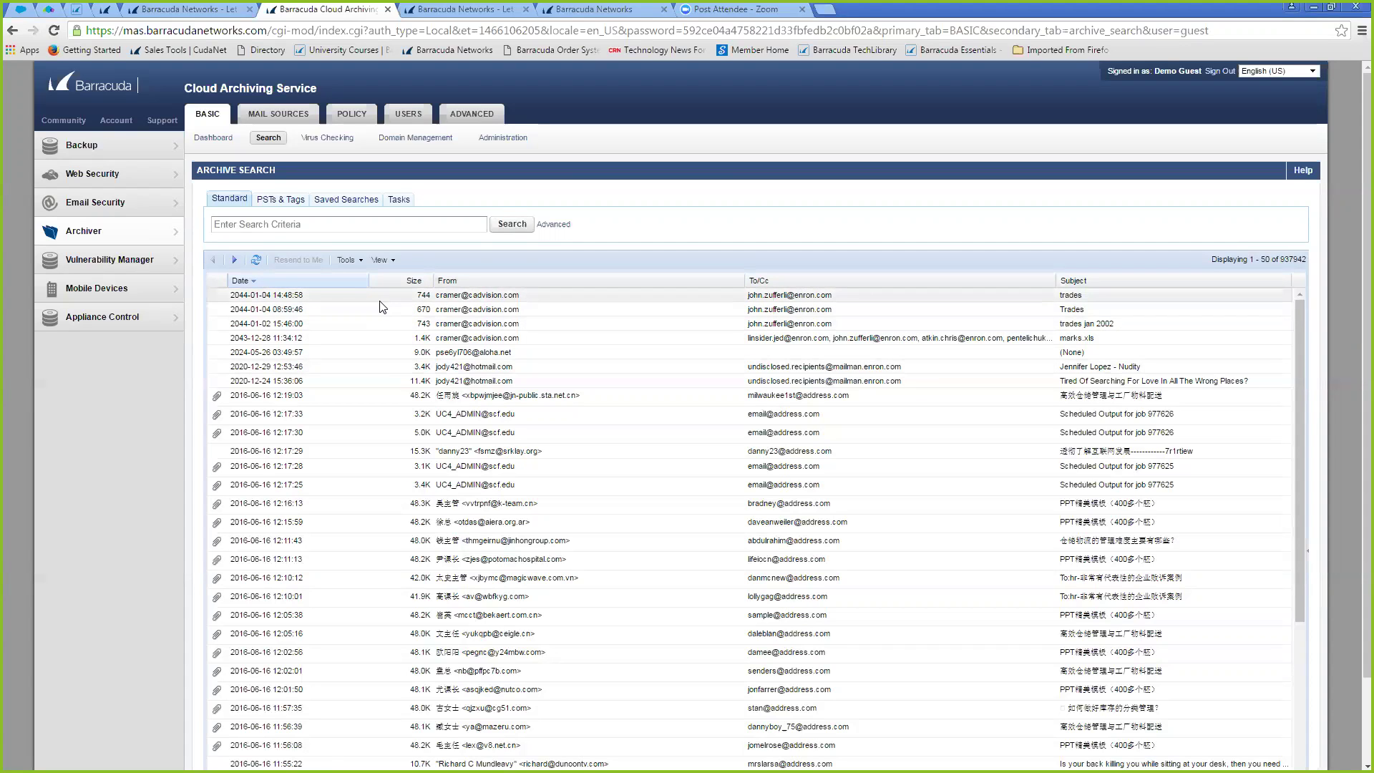
left_click(347, 222)
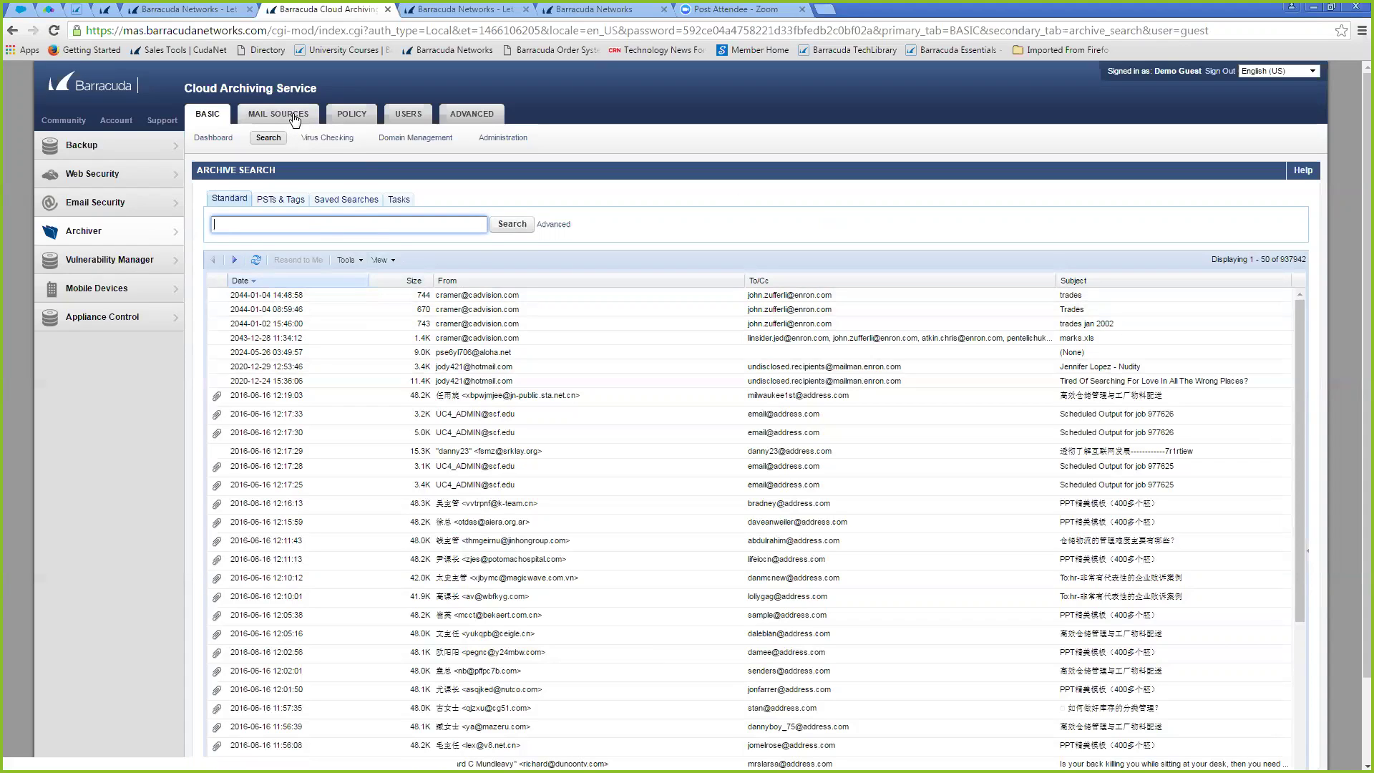
mouse_move(303, 113)
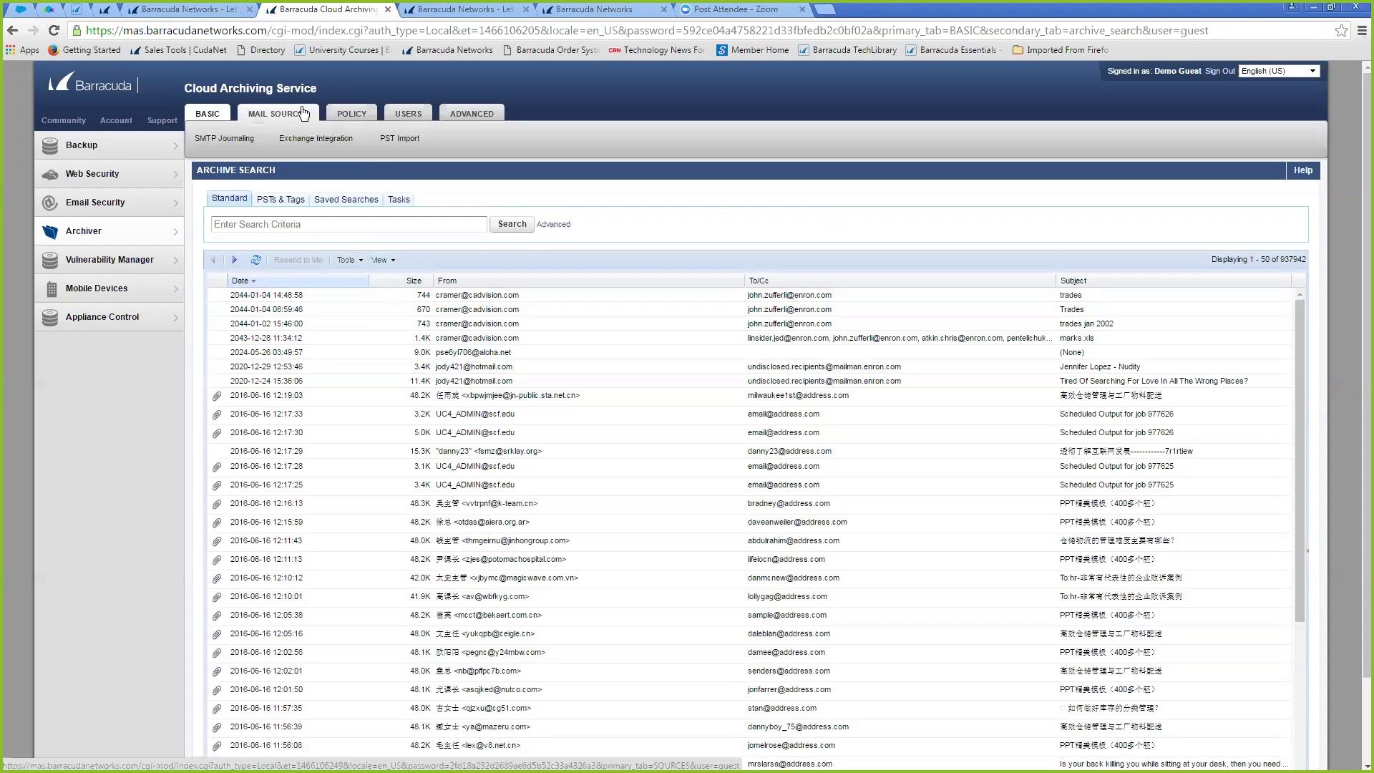
left_click(240, 140)
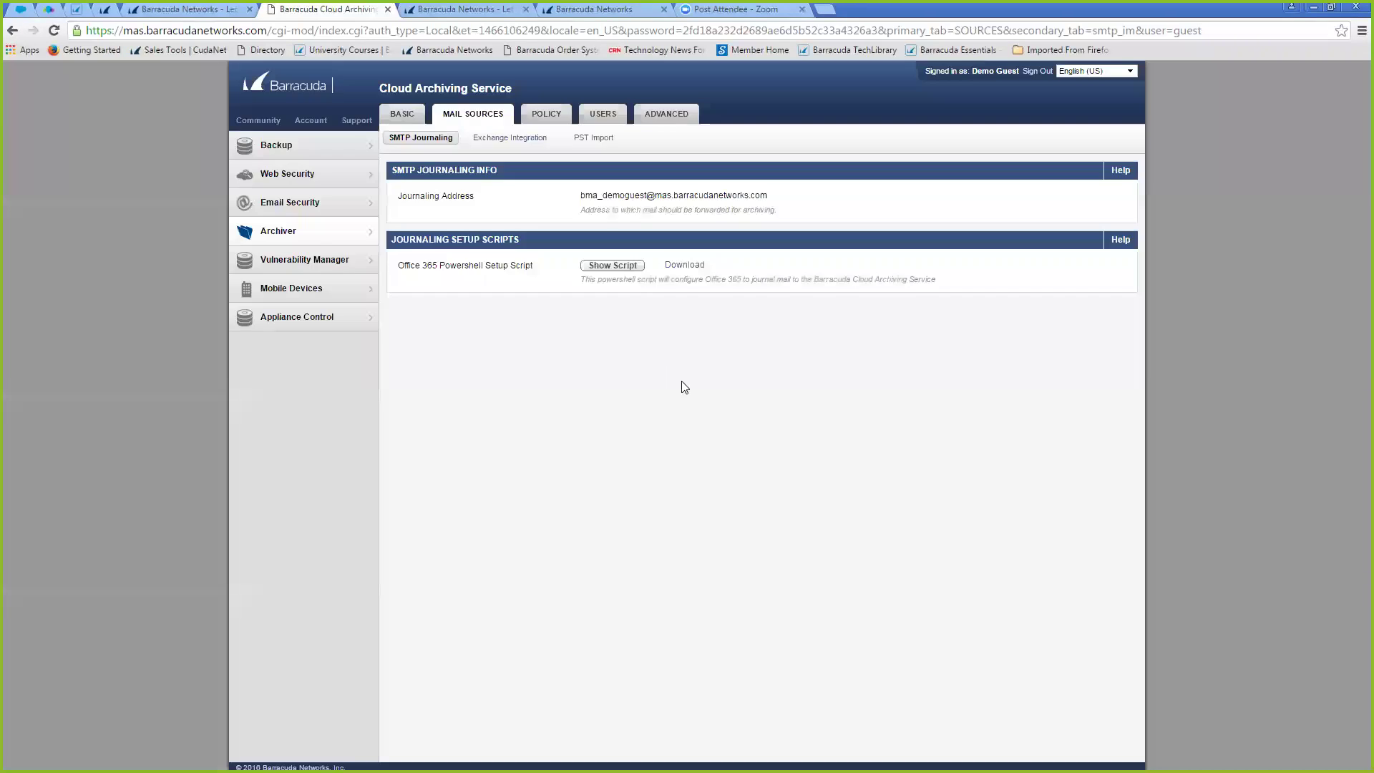
Review the scheduled and recent sync actions under the Archiver's Exchange Integration
left_click(501, 138)
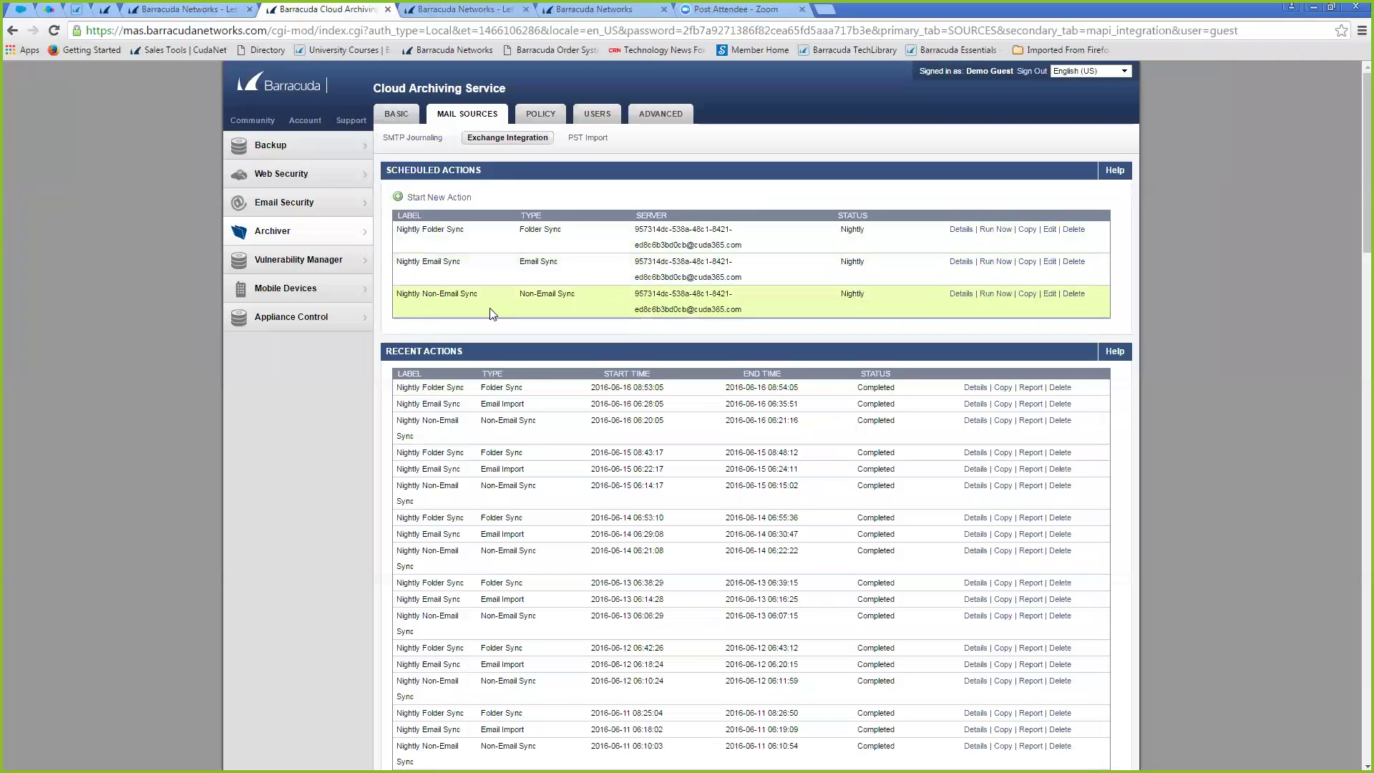
scroll(644, 611, "down", 4)
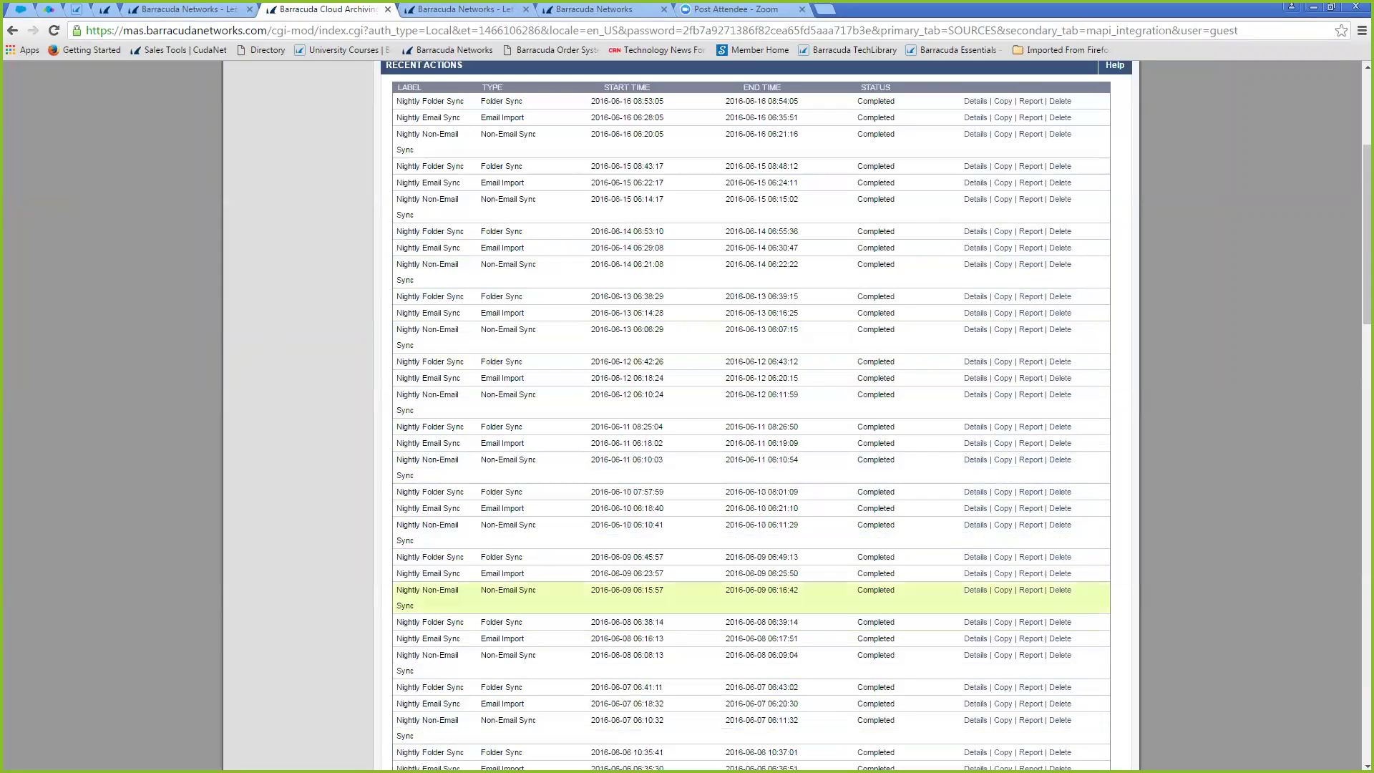
scroll(644, 600, "down", 15)
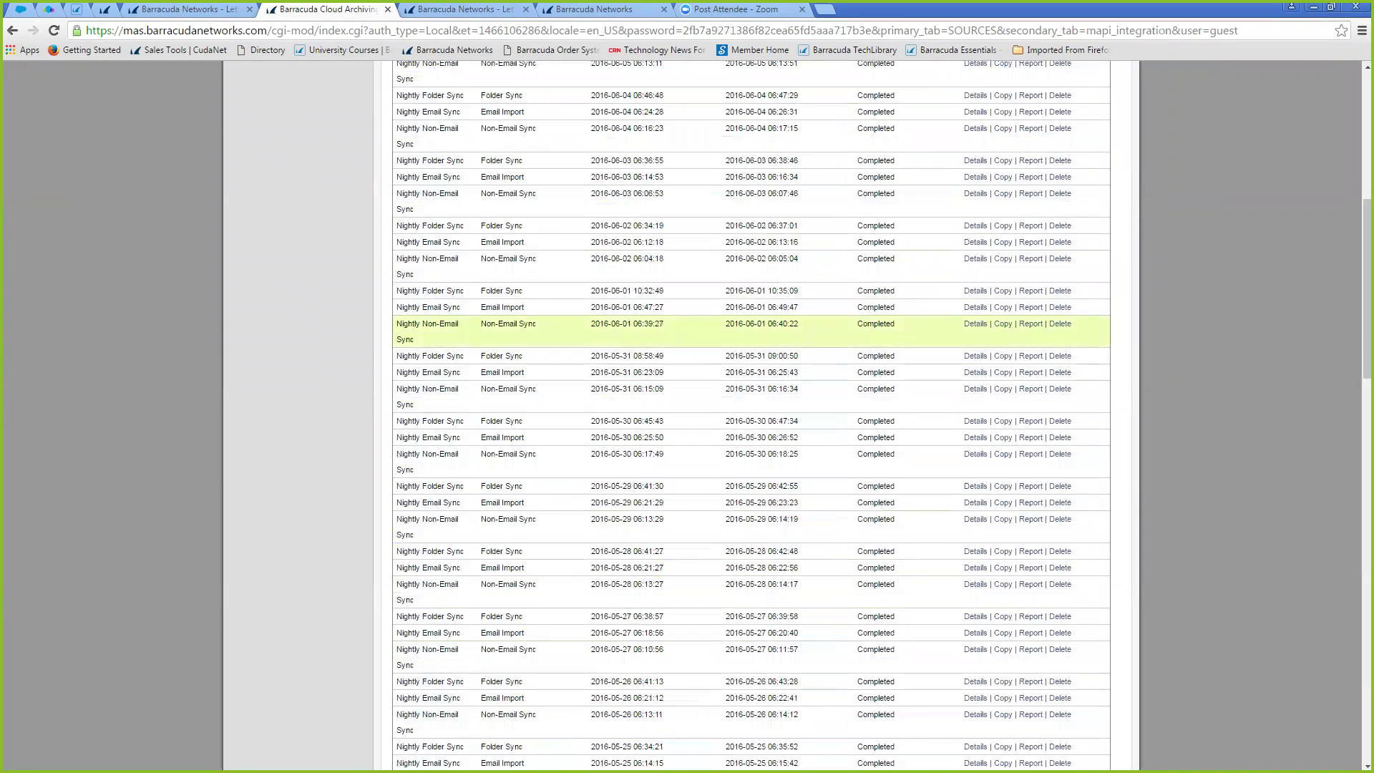
scroll(644, 594, "up", 14)
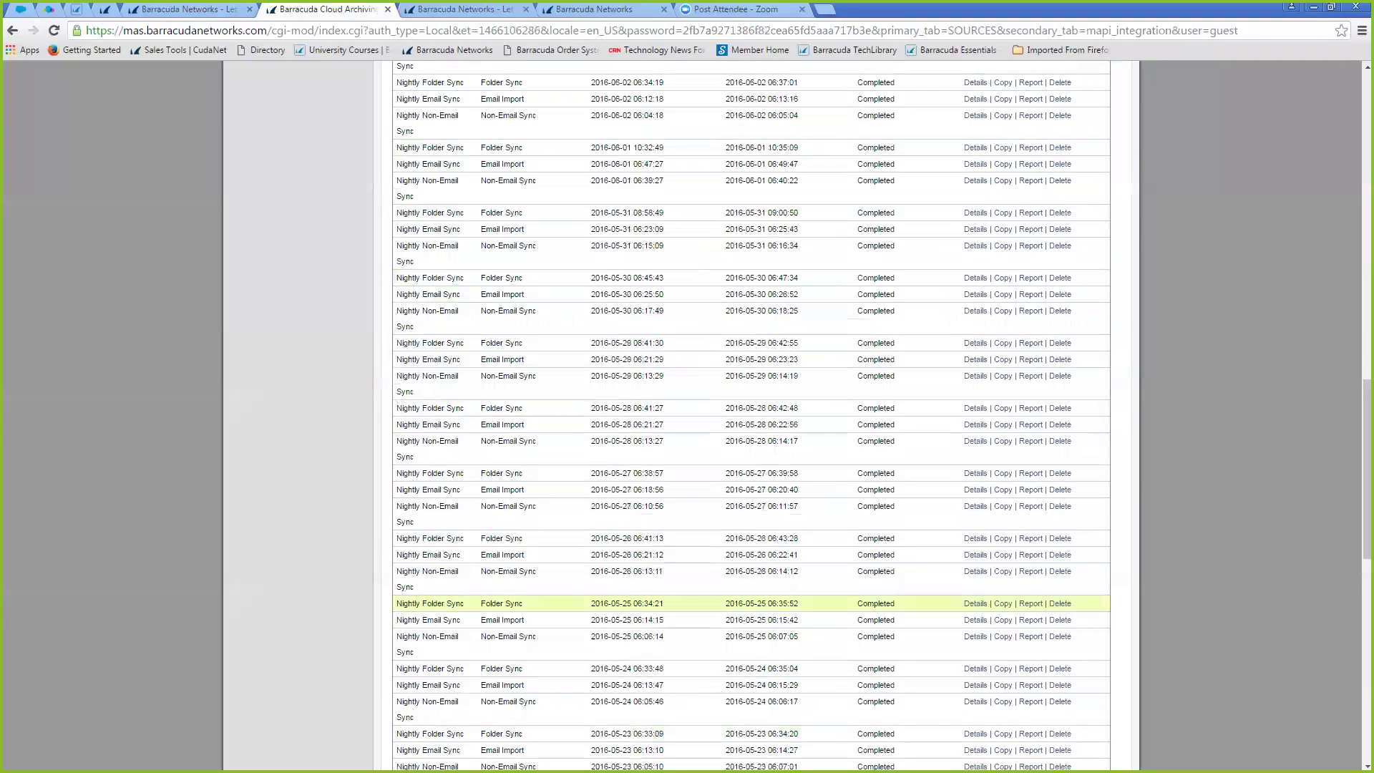
scroll(644, 587, "up", 6)
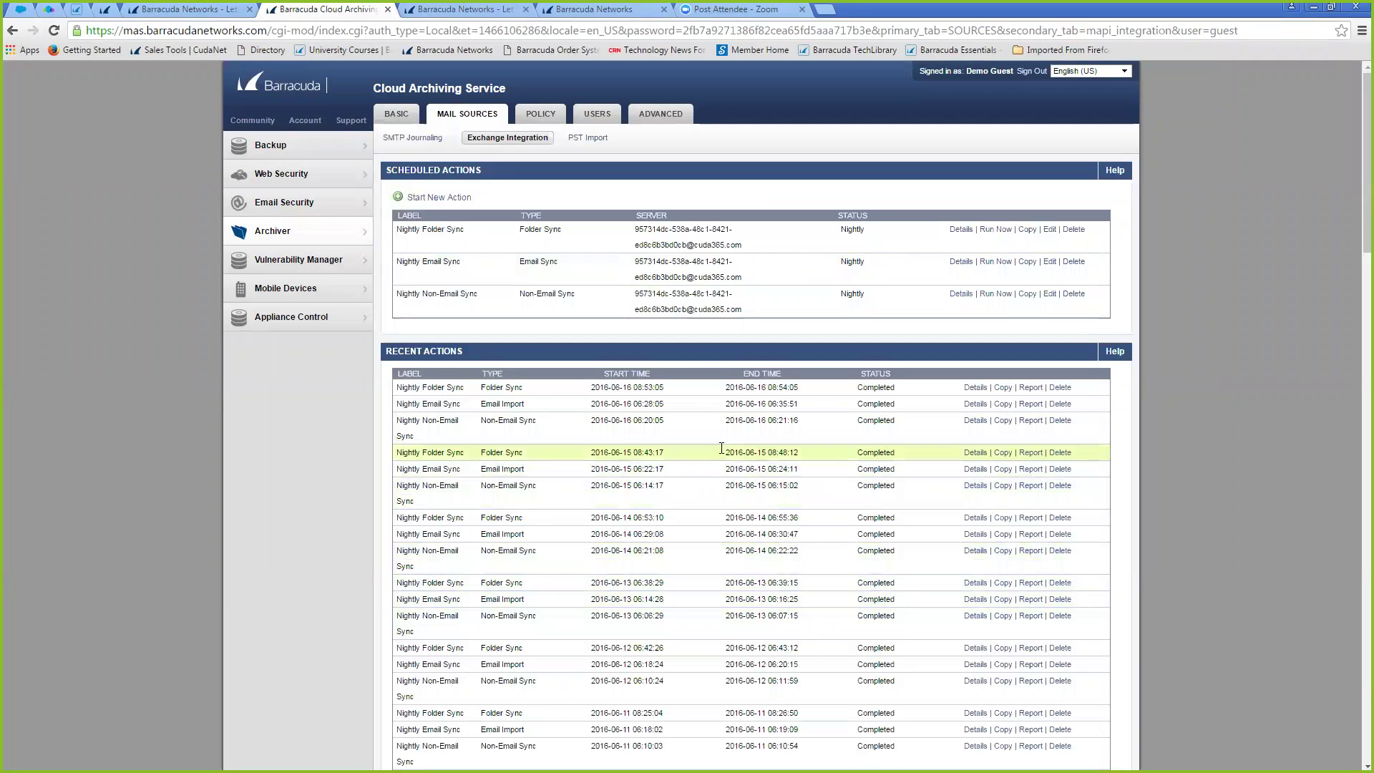
View the Archiver's user Accounts and its forms for adding or updating local and LDAP users
mouse_move(588, 113)
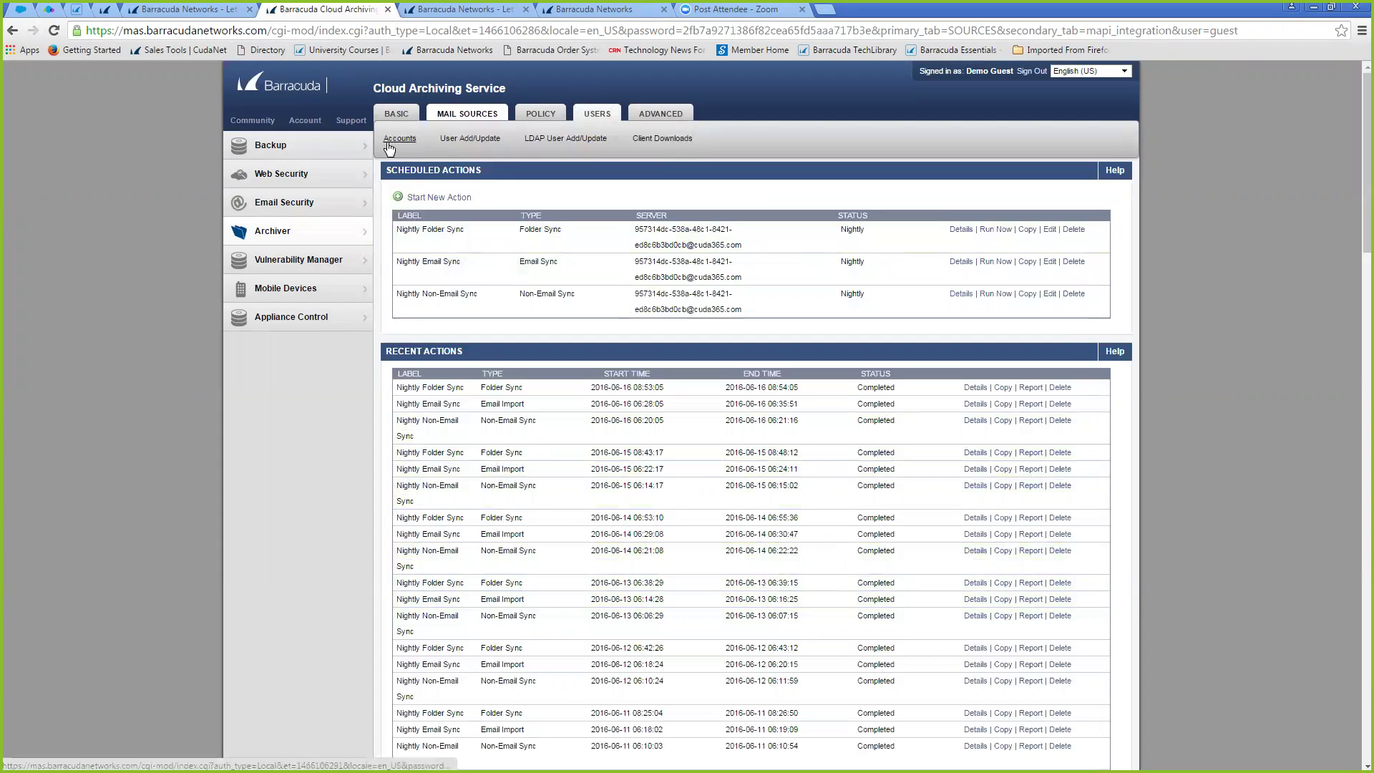
left_click(592, 124)
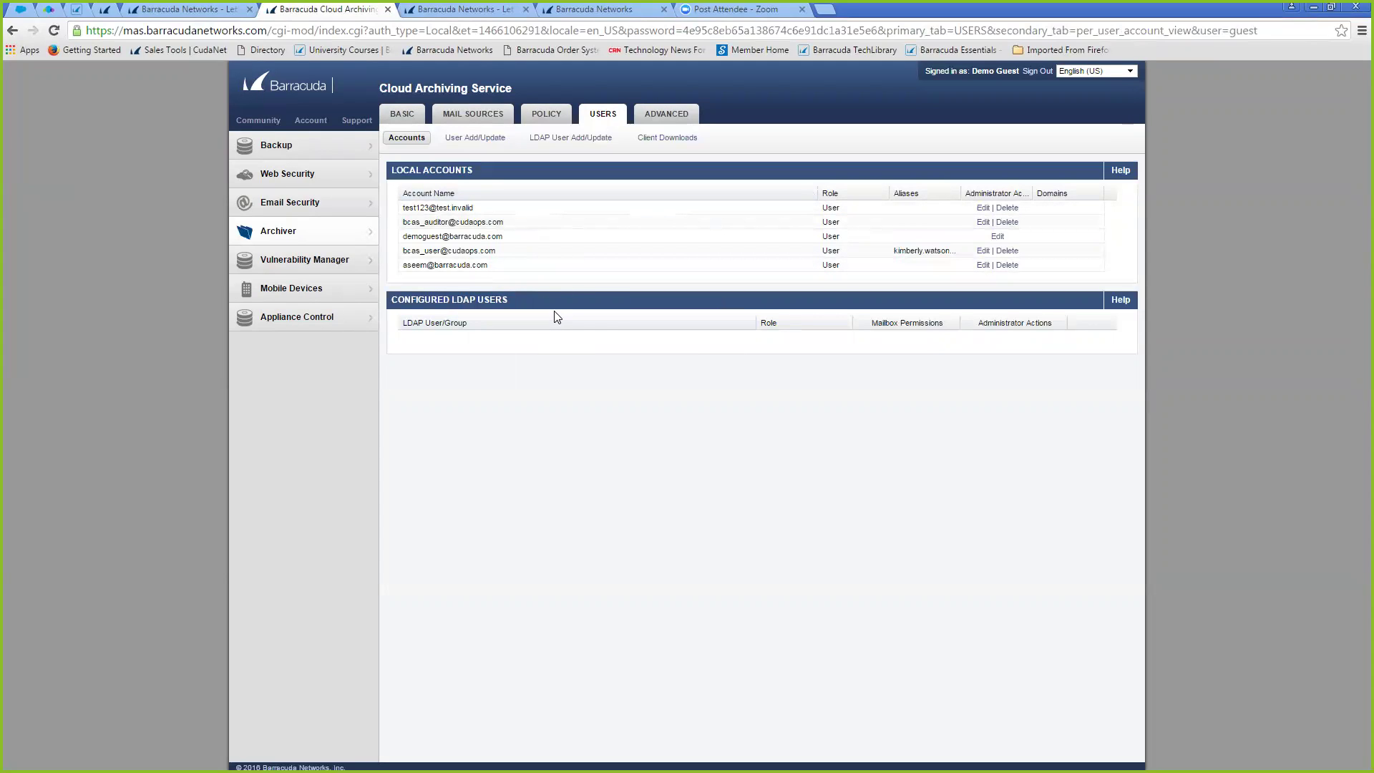
left_click(483, 137)
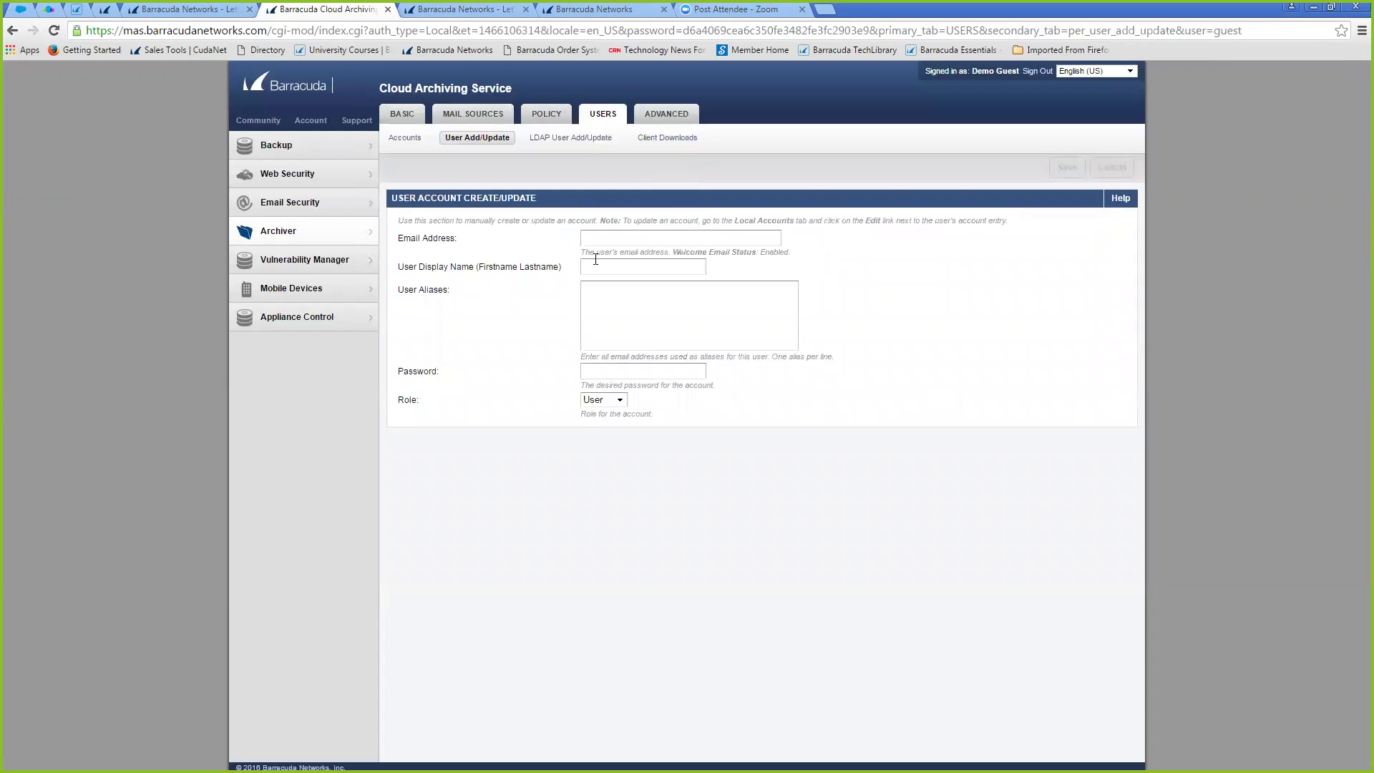
left_click(577, 139)
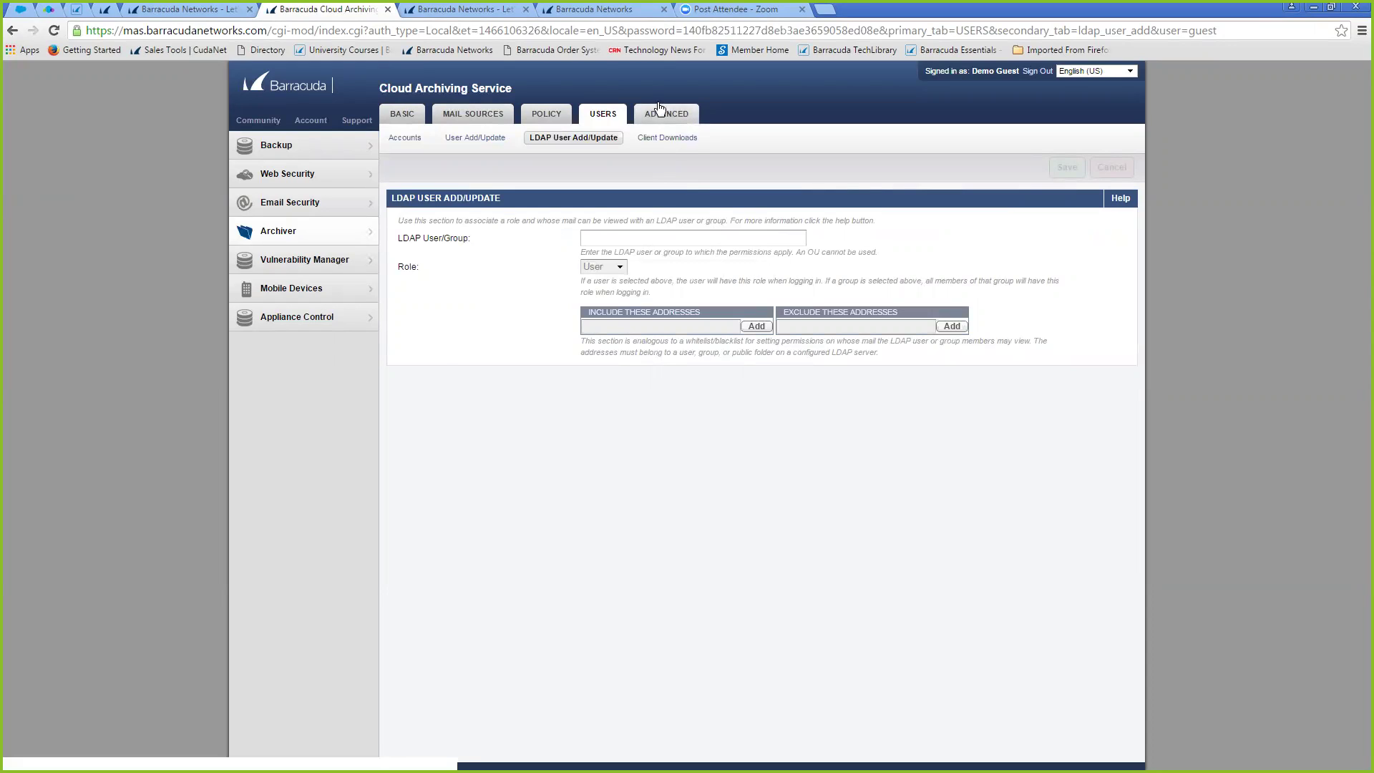
Look through the Archiver's audit log entries and available type filters, and return to the Archiver dashboard
mouse_move(671, 117)
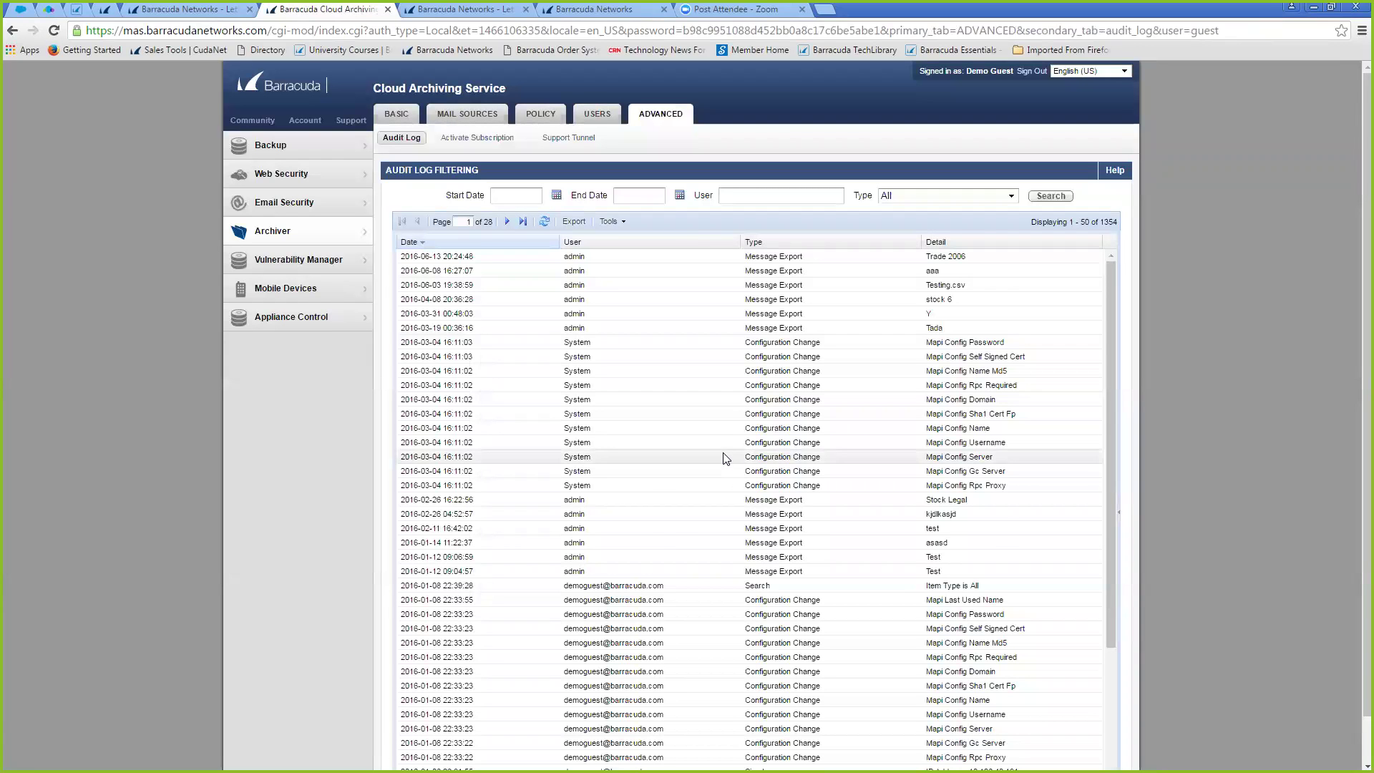
scroll(724, 456, "down", 2)
left_click(503, 192)
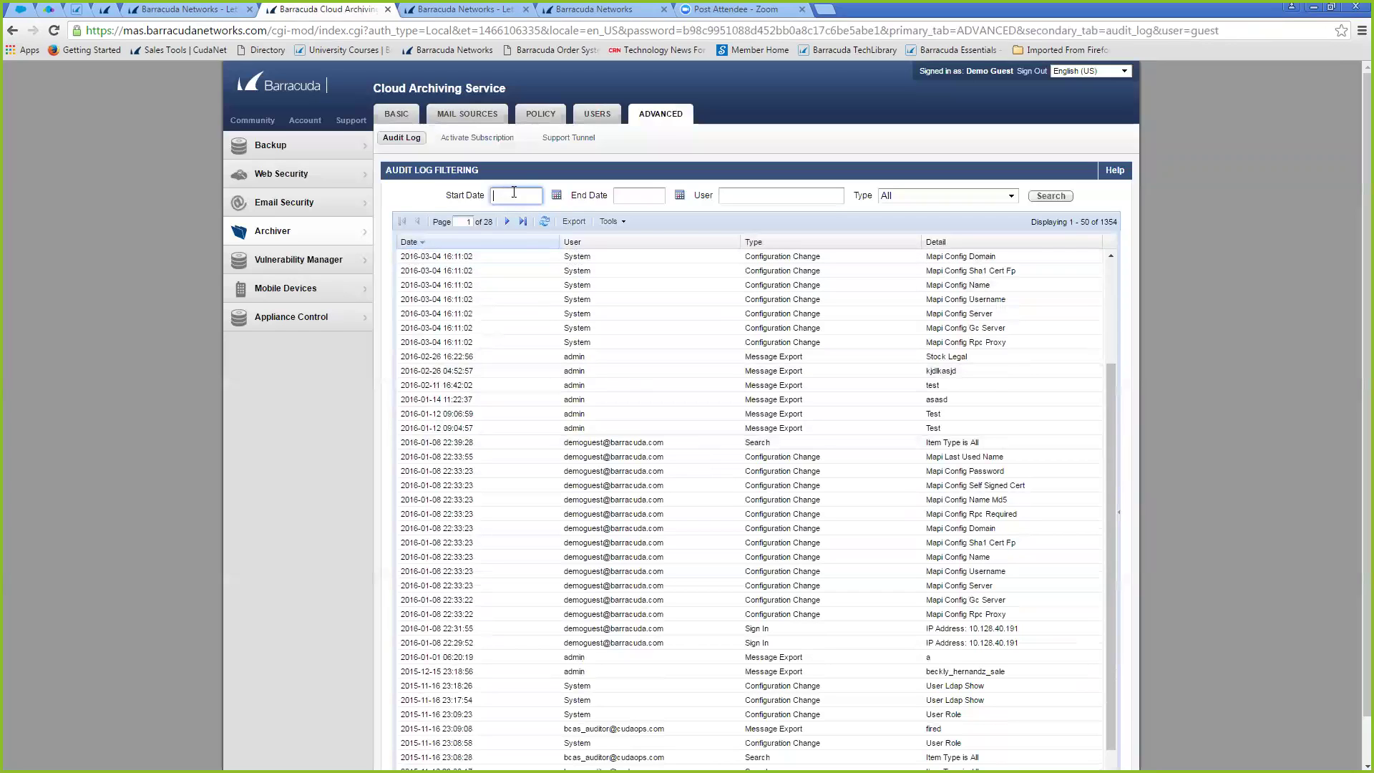
left_click(782, 195)
left_click(944, 195)
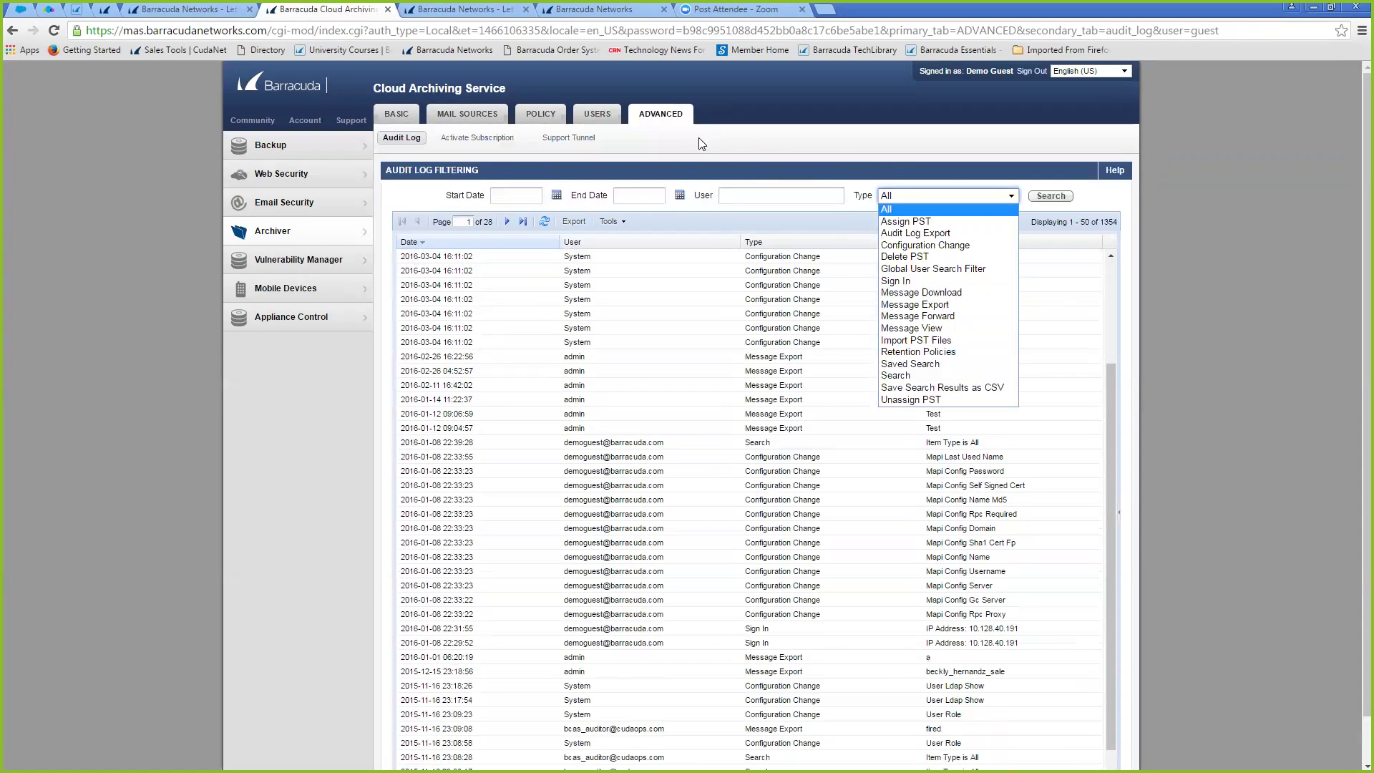
left_click(398, 120)
left_click(398, 120)
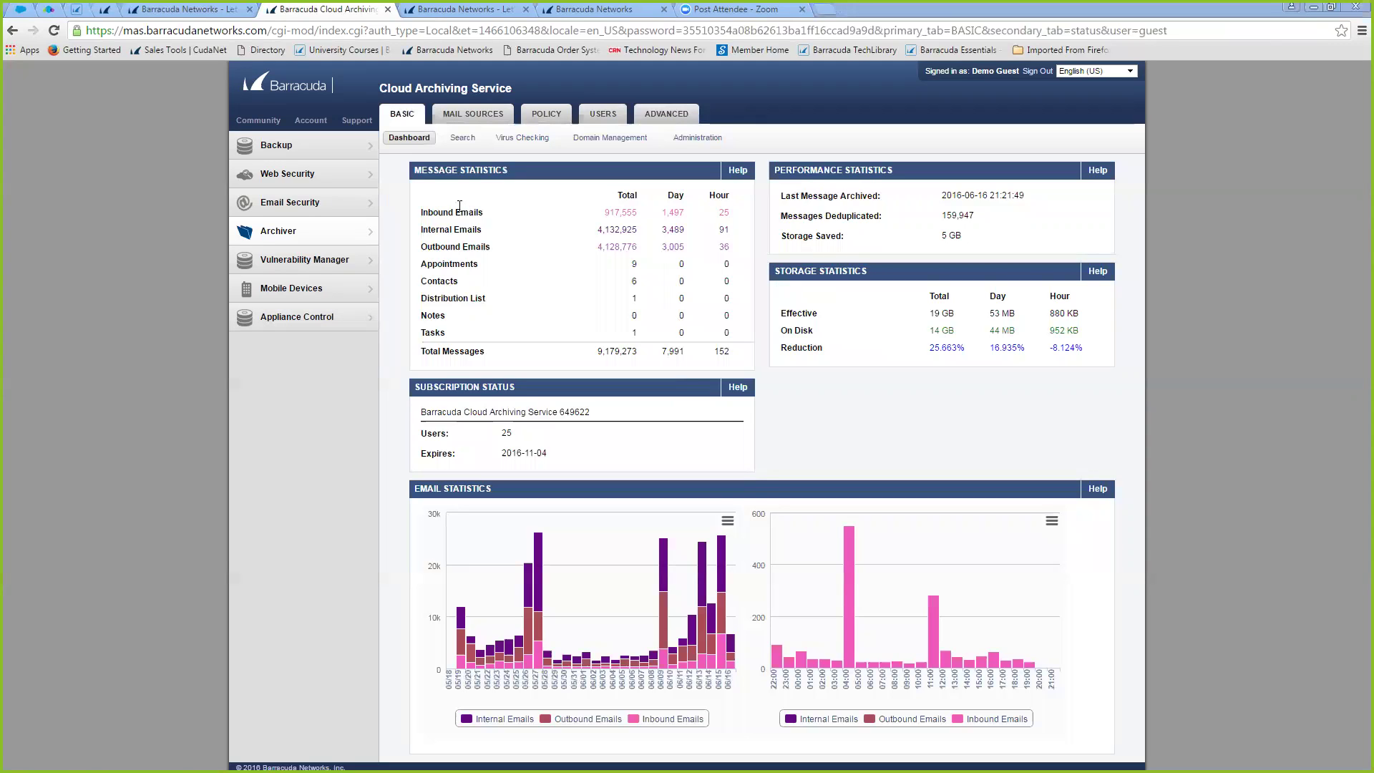
Switch to the Backup service and view the Barracuda Cloud-to-Cloud status and its Office 365 data sources
left_click(286, 147)
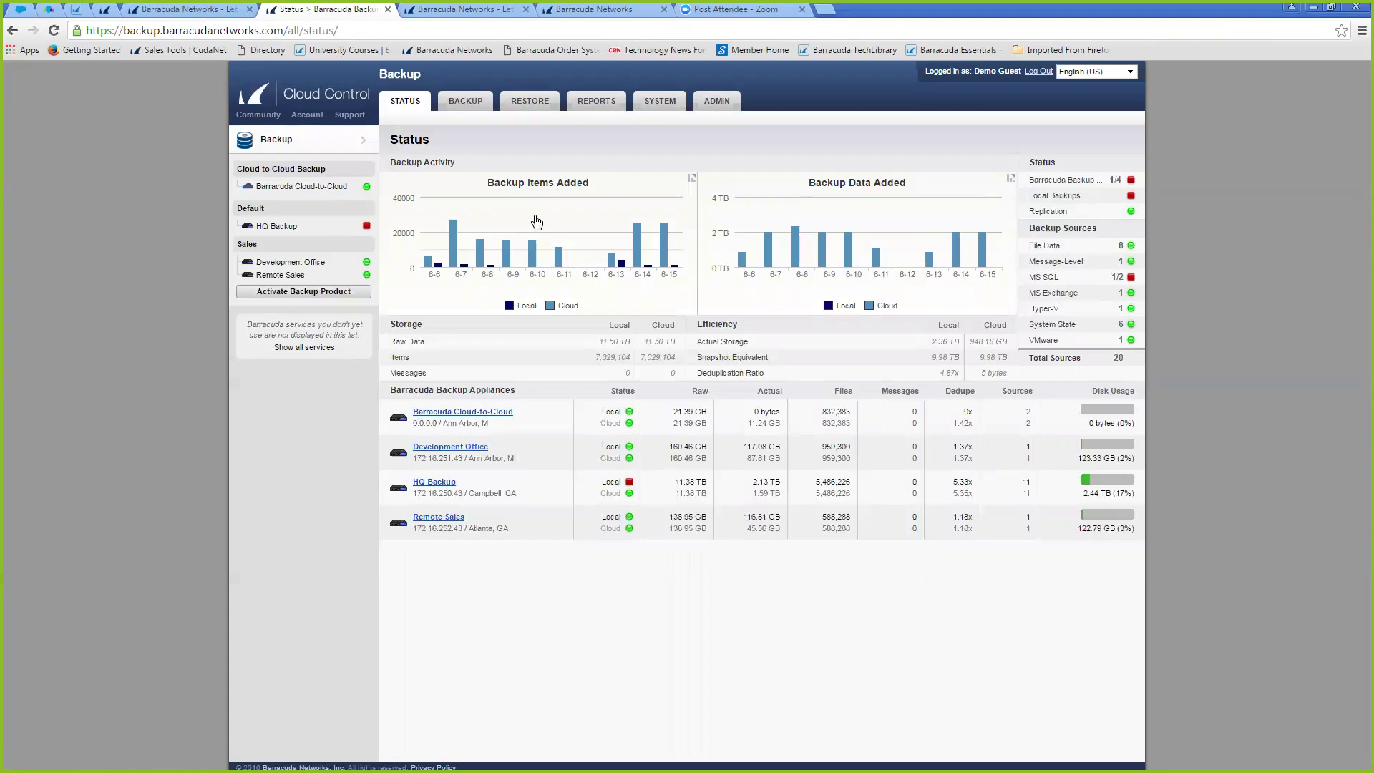
left_click(322, 187)
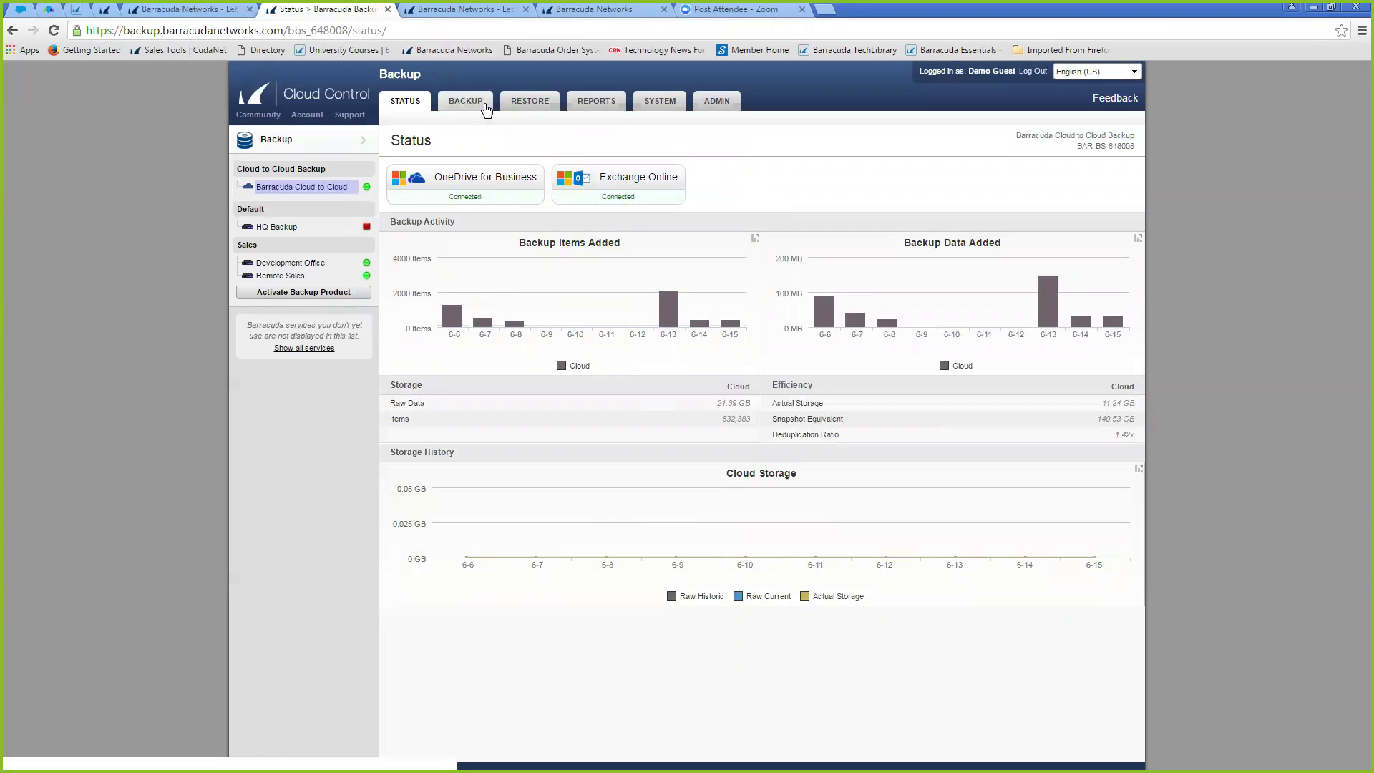
mouse_move(479, 109)
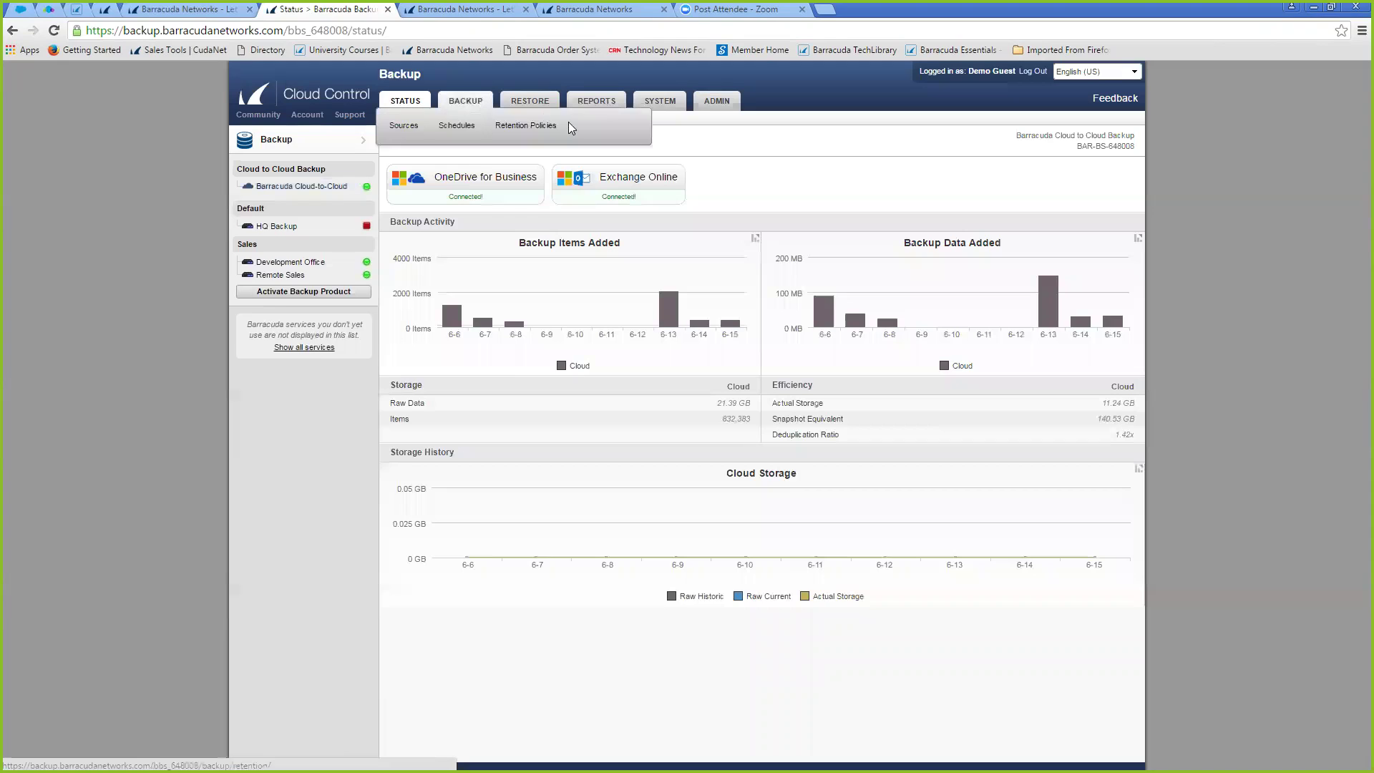
left_click(415, 129)
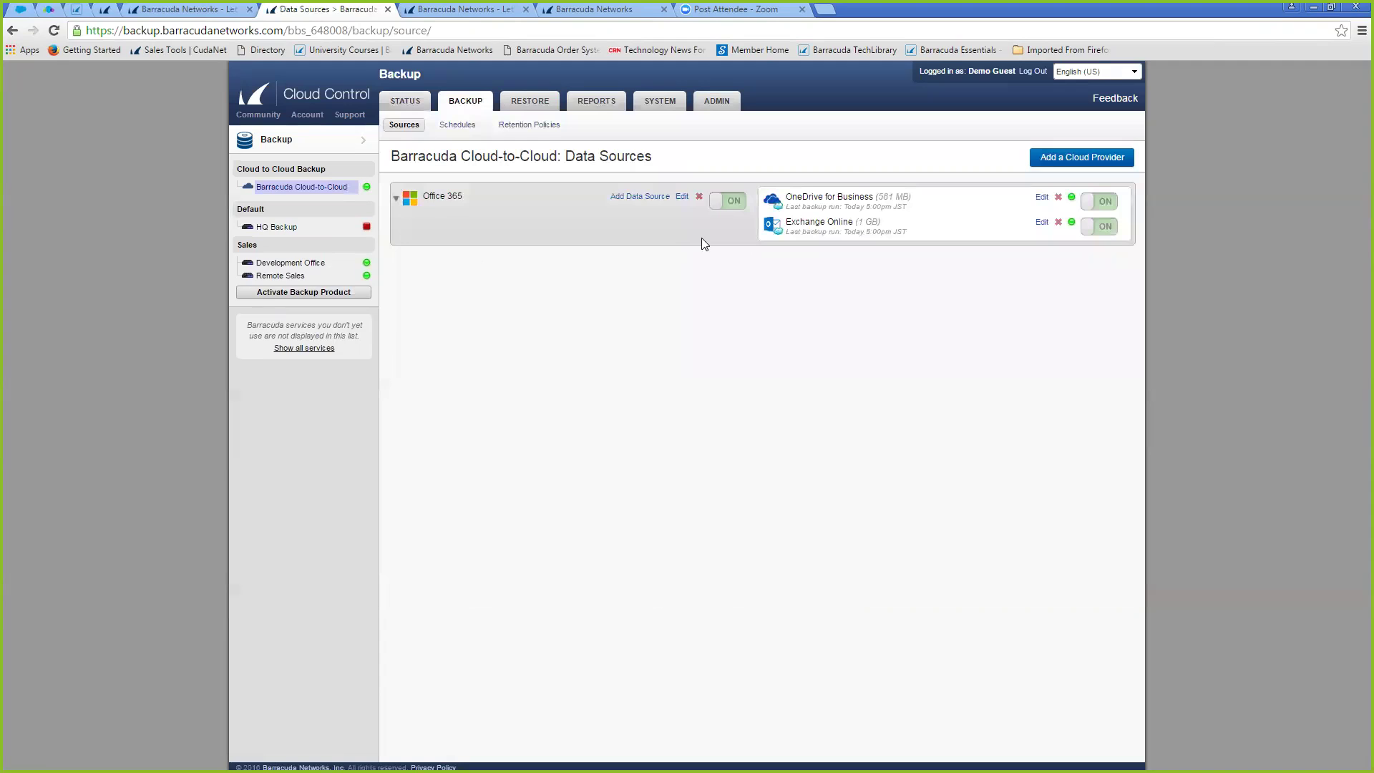
mouse_move(852, 219)
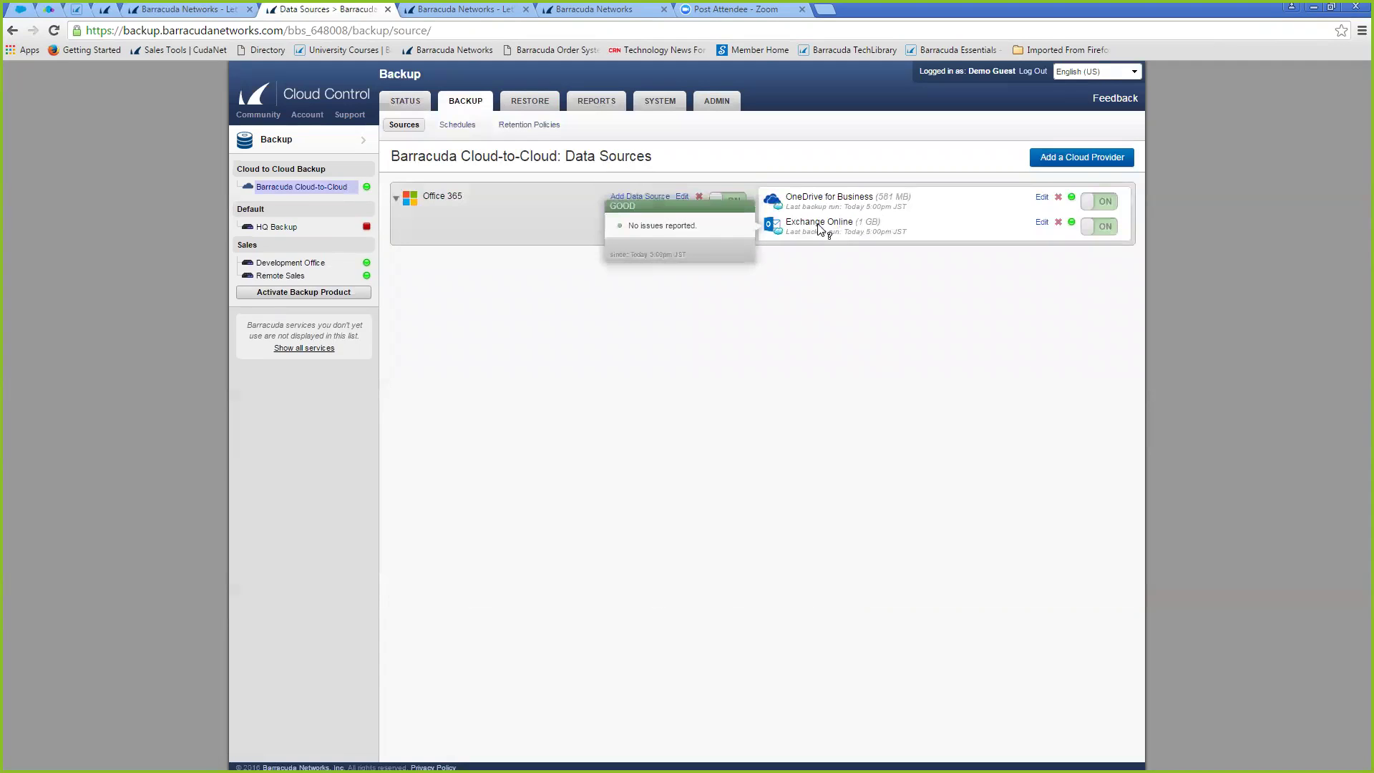
Review the Cloud-to-Cloud backup schedules and retention policies, and open the Restore Browser
left_click(467, 126)
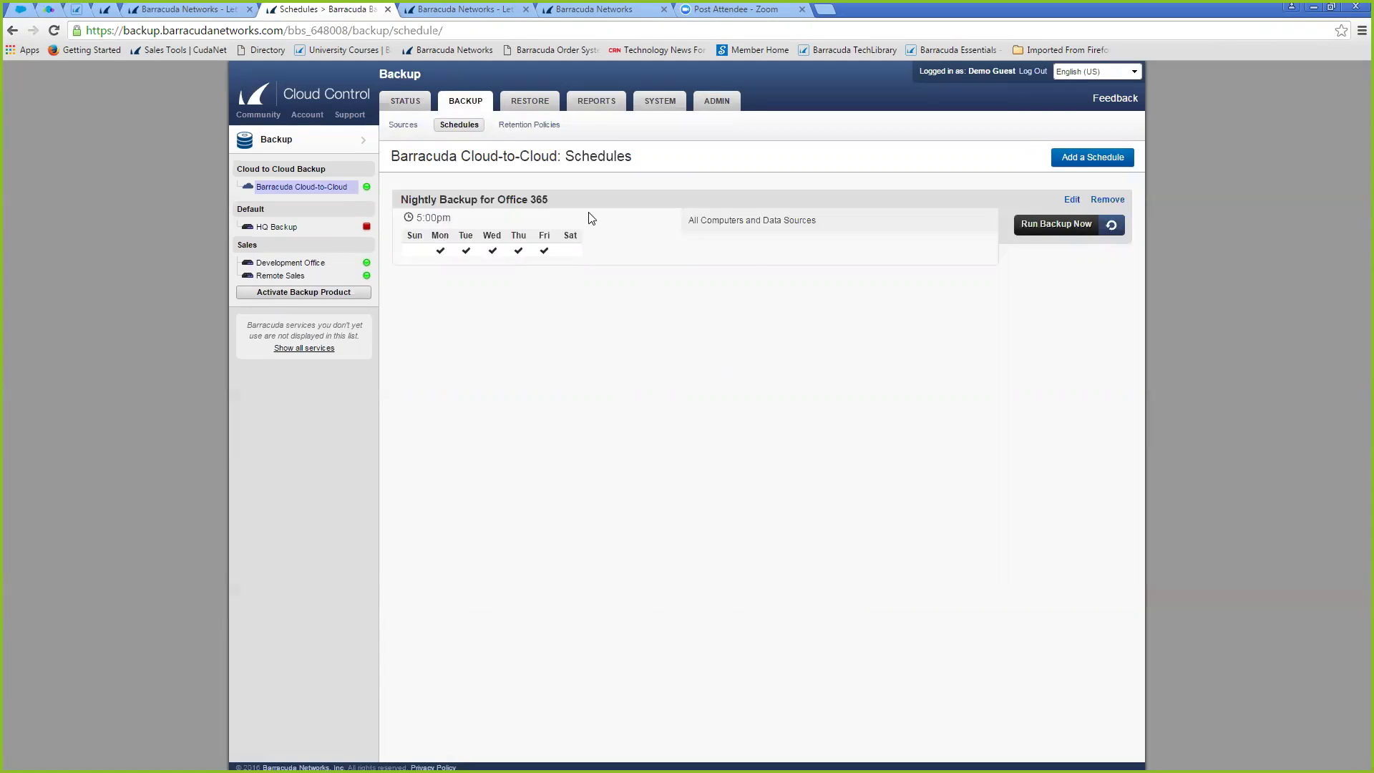
left_click(541, 127)
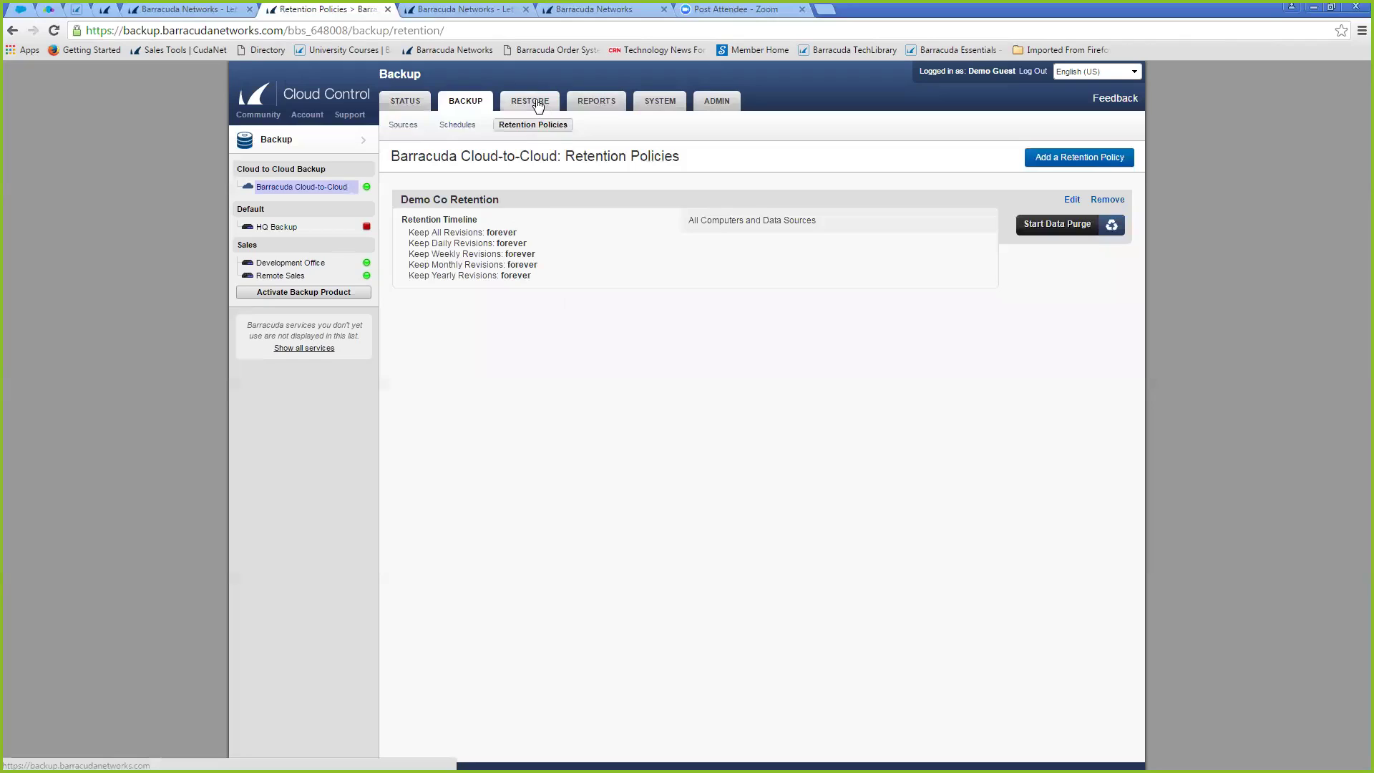
mouse_move(538, 105)
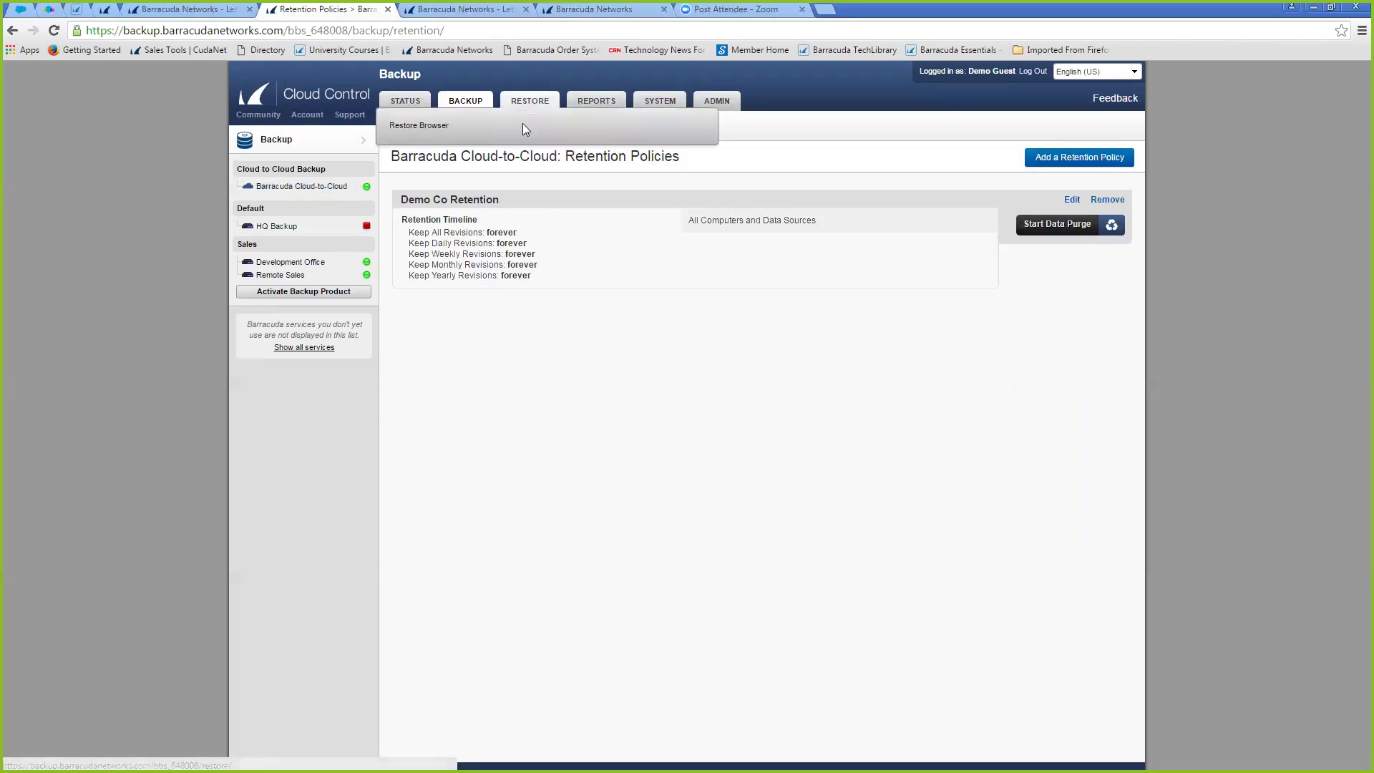
left_click(442, 127)
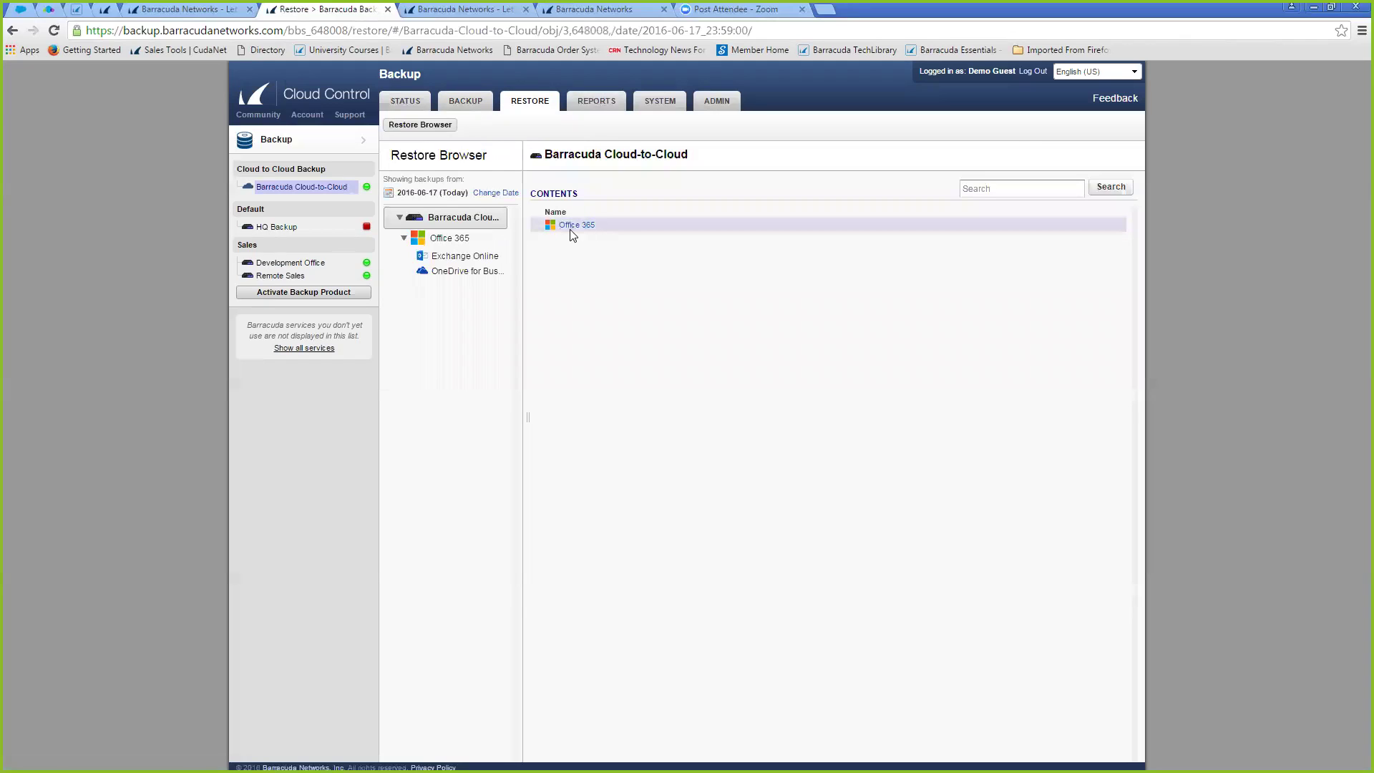
Open the Cloud-to-Cloud backup reports and check the available schedule and source filters
mouse_move(599, 107)
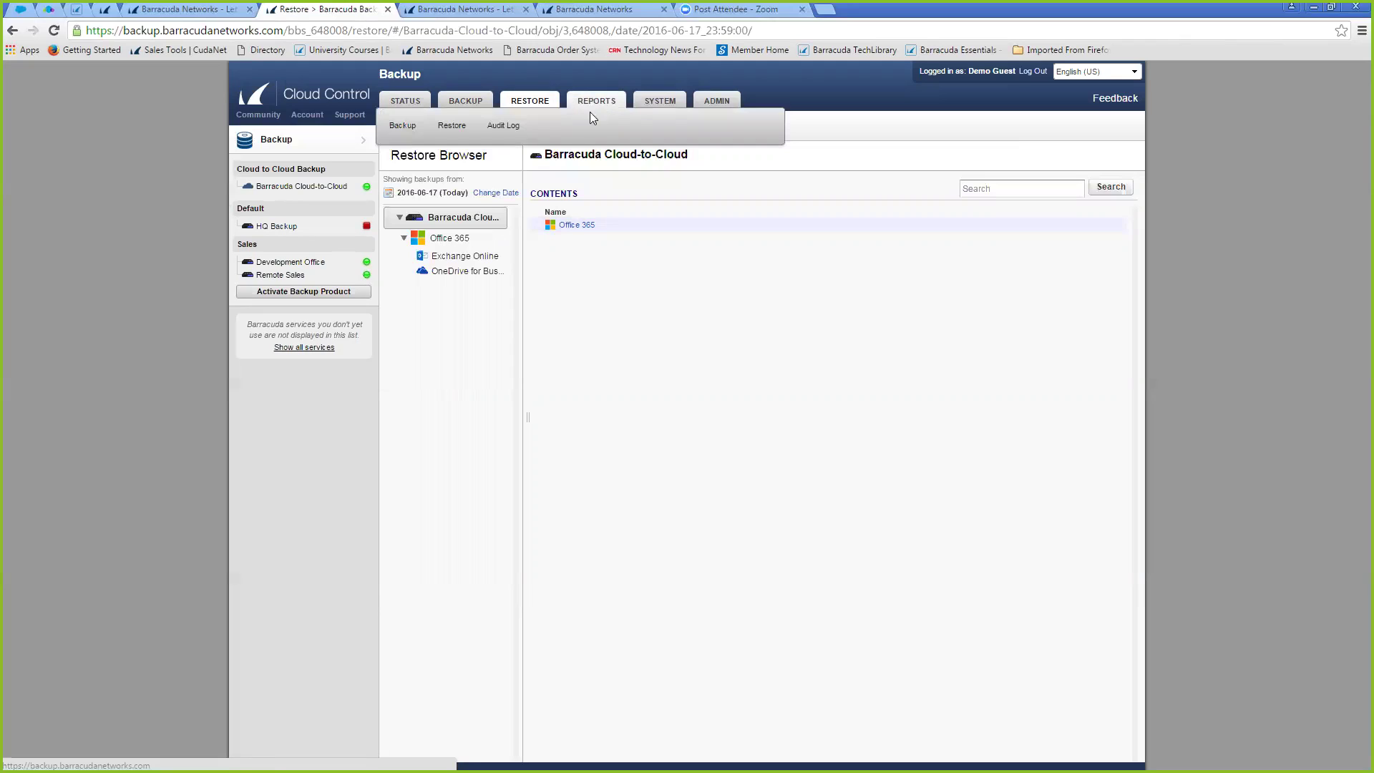
left_click(399, 126)
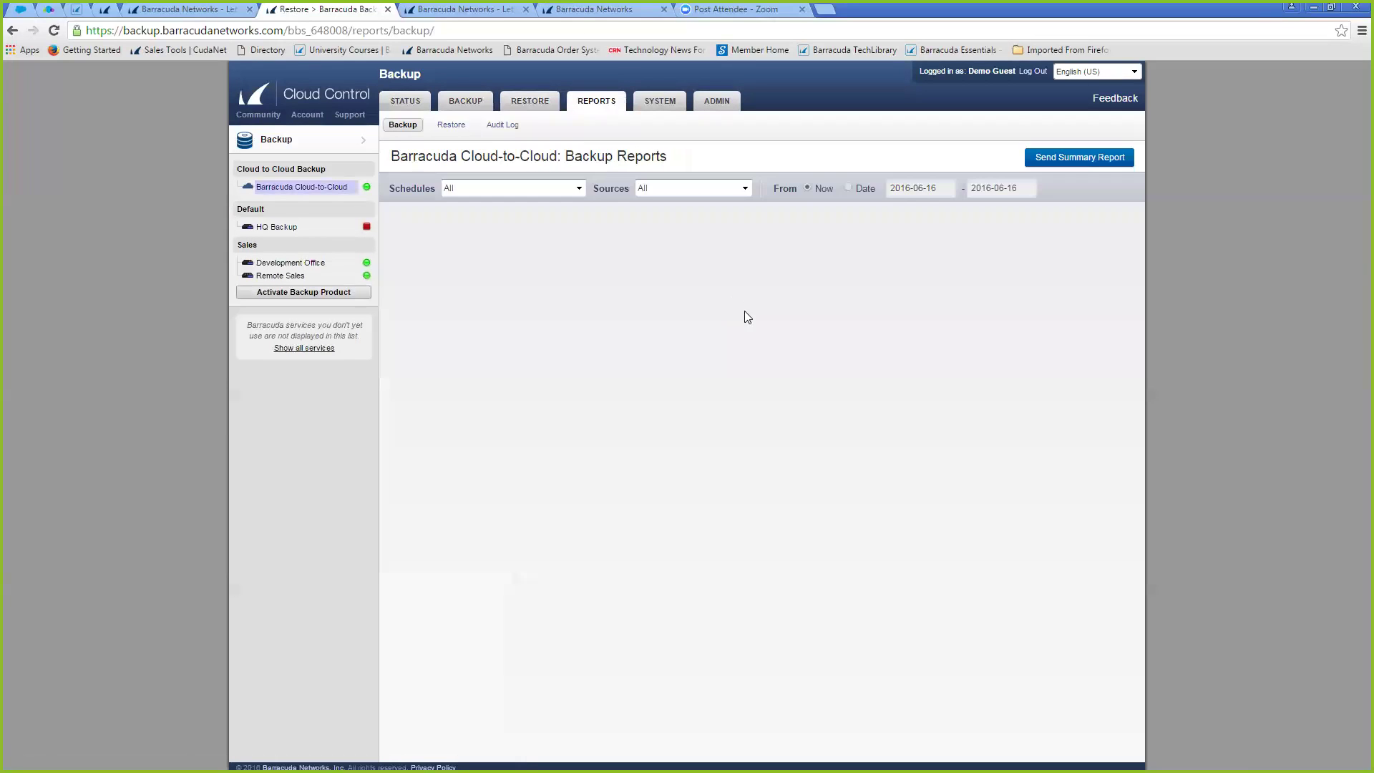
left_click(579, 188)
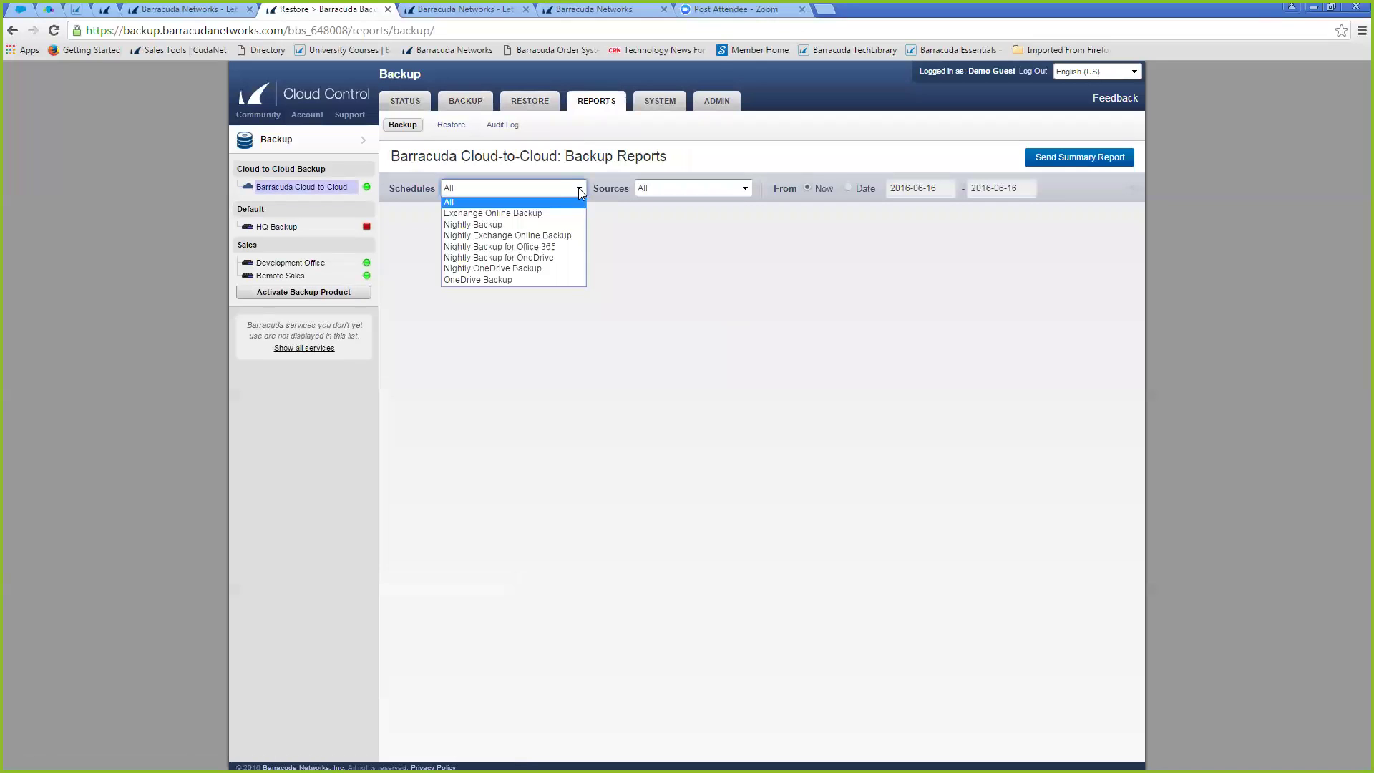
left_click(578, 188)
left_click(712, 189)
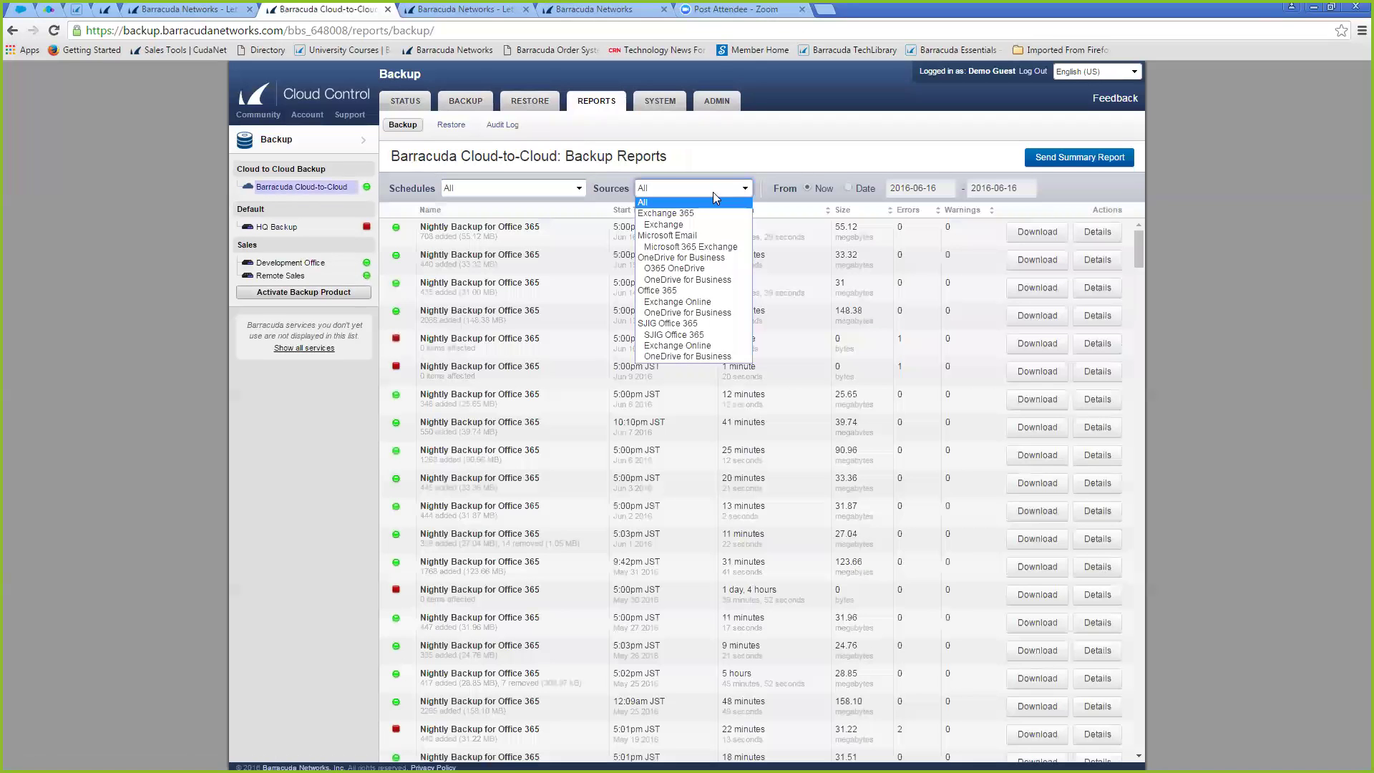
Filter the backup reports by the Exchange Online Backup schedule, and switch the filter to Nightly Exchange Online Backup
left_click(567, 185)
left_click(578, 212)
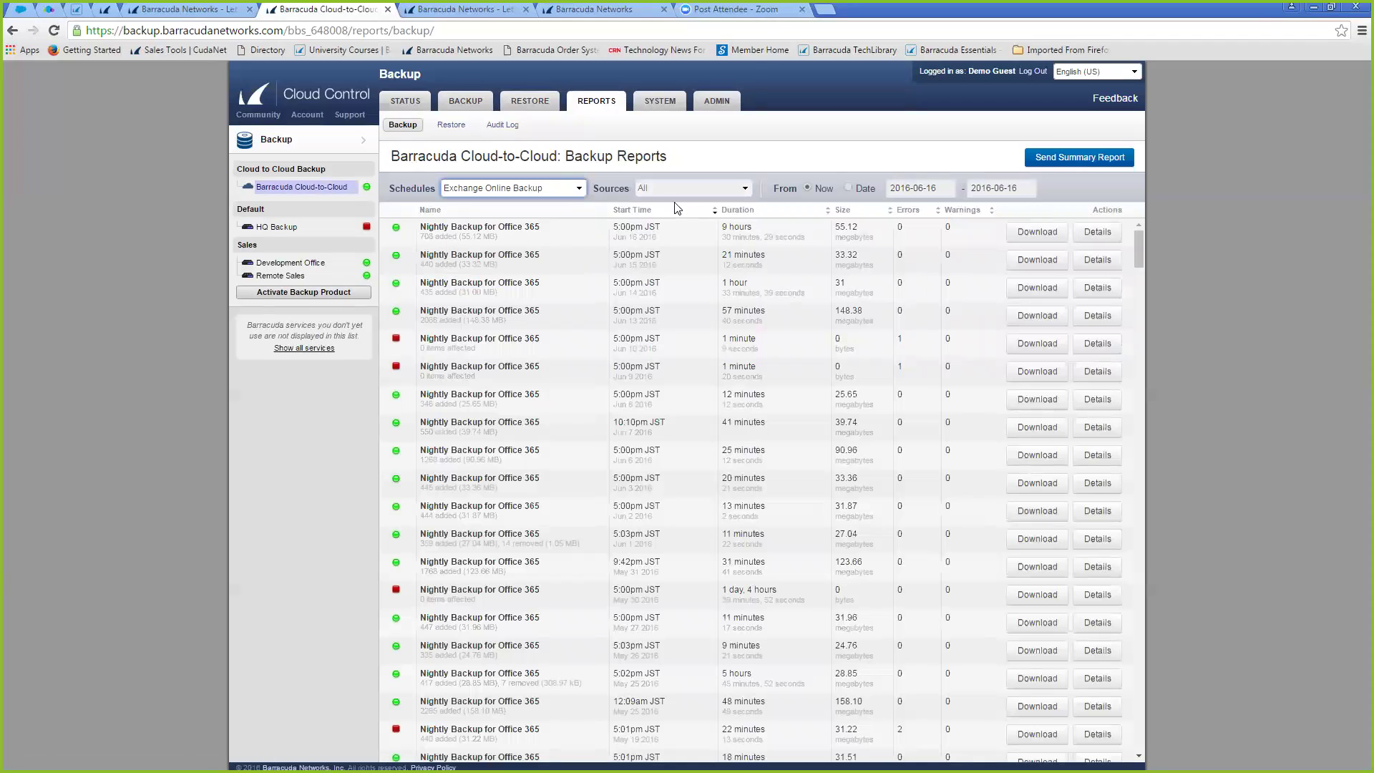
left_click(580, 189)
left_click(551, 233)
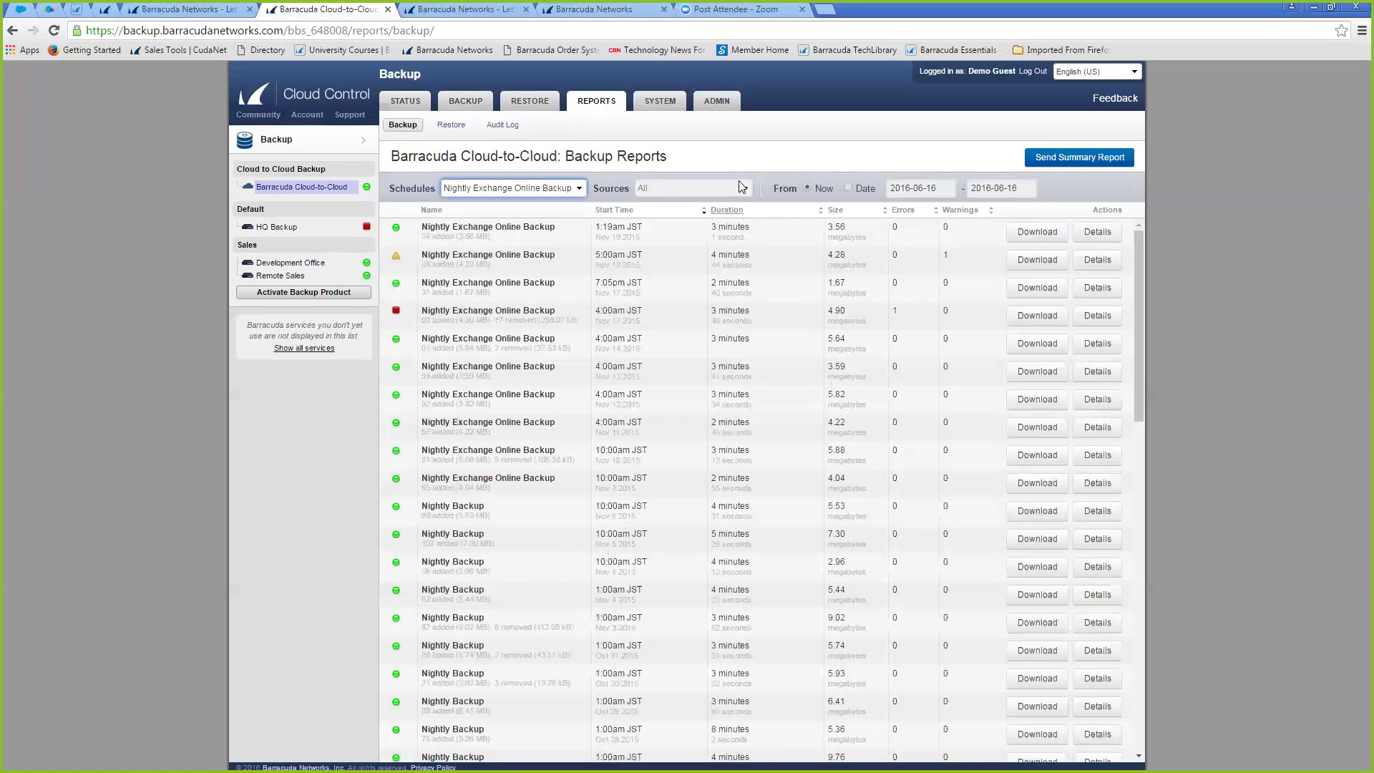
left_click(940, 194)
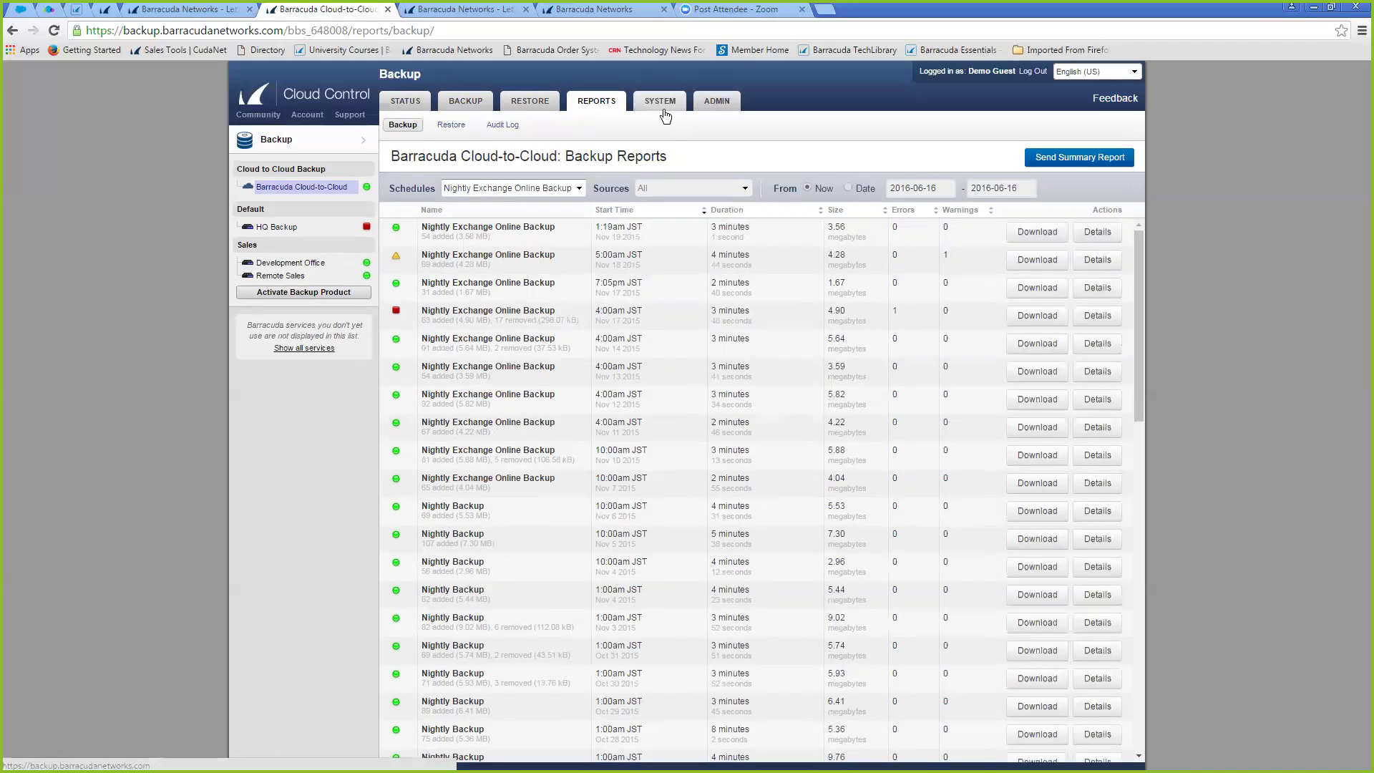
View the Cloud-to-Cloud restore reports and their source filter options, and open the reports' Audit Log
left_click(451, 129)
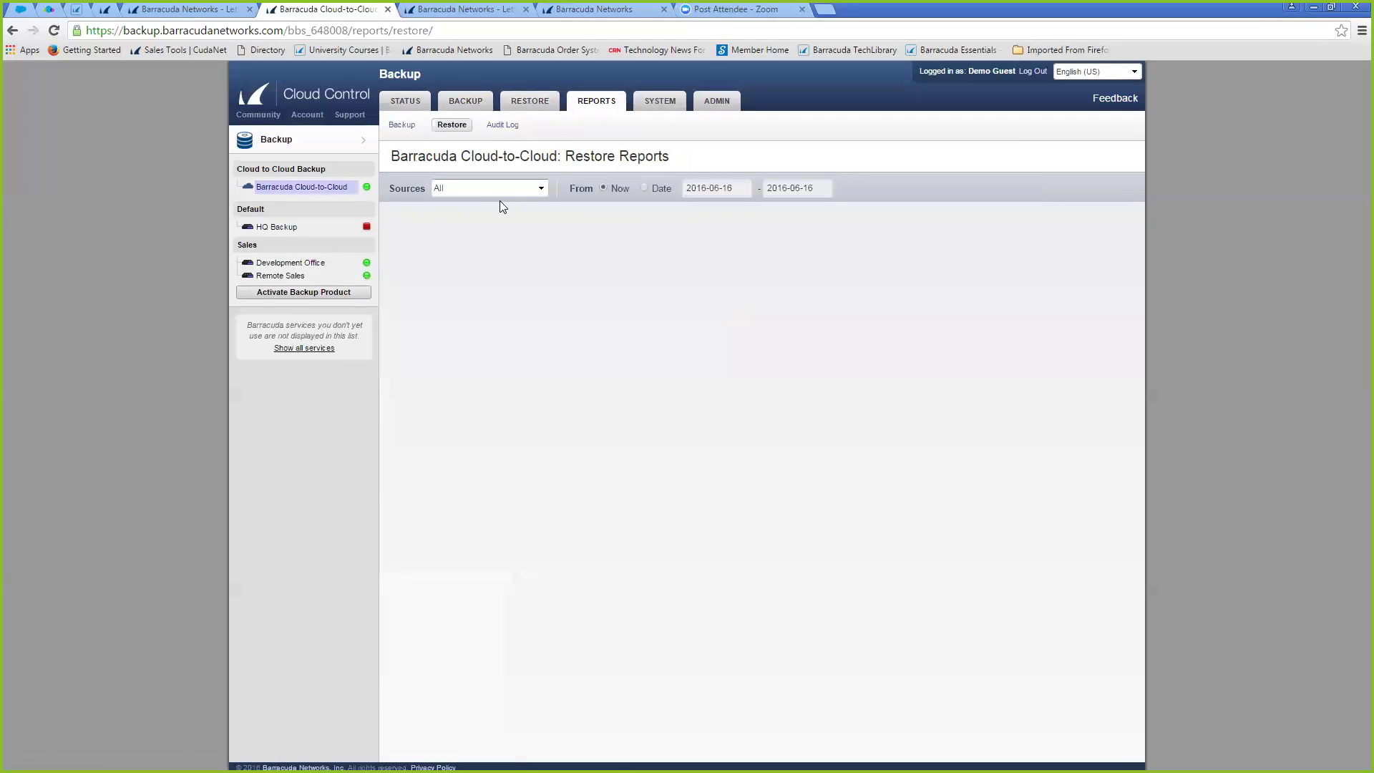
left_click(539, 190)
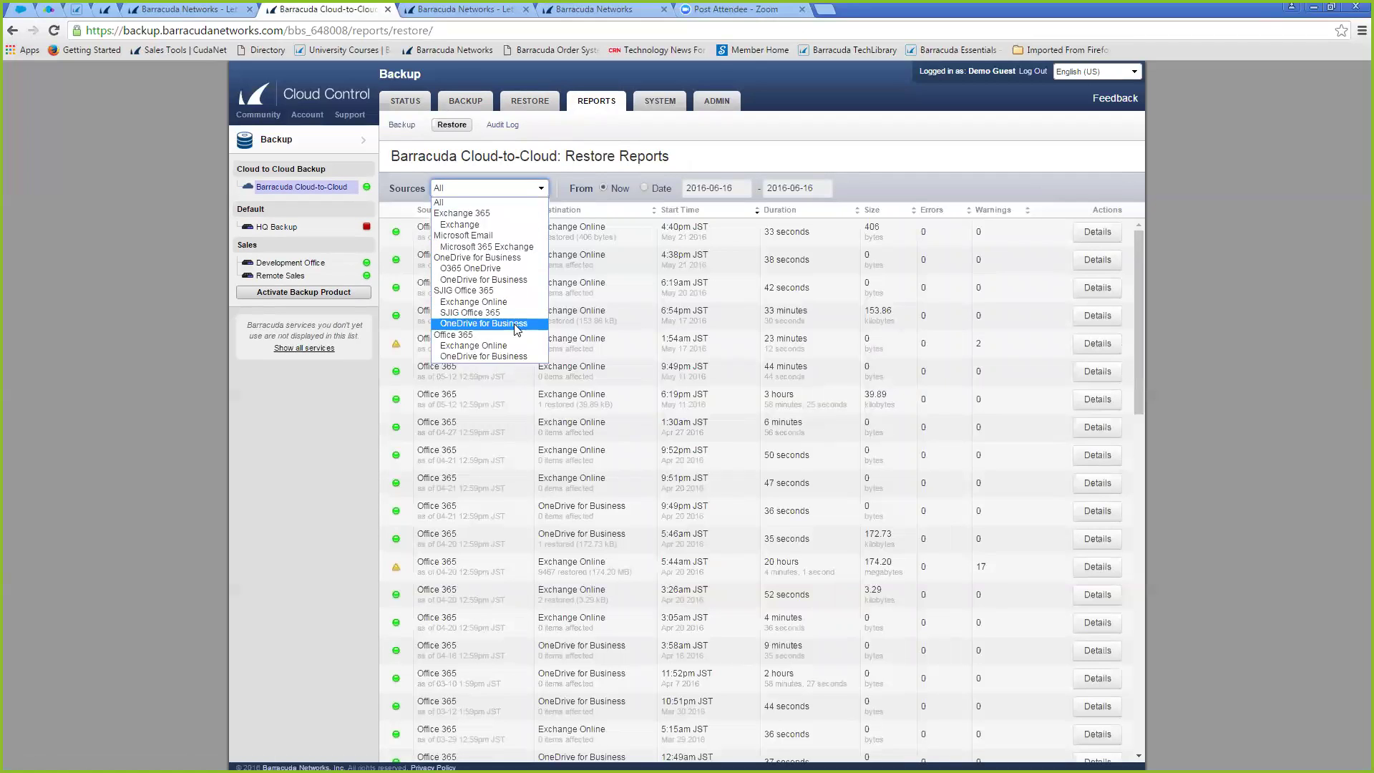
left_click(503, 125)
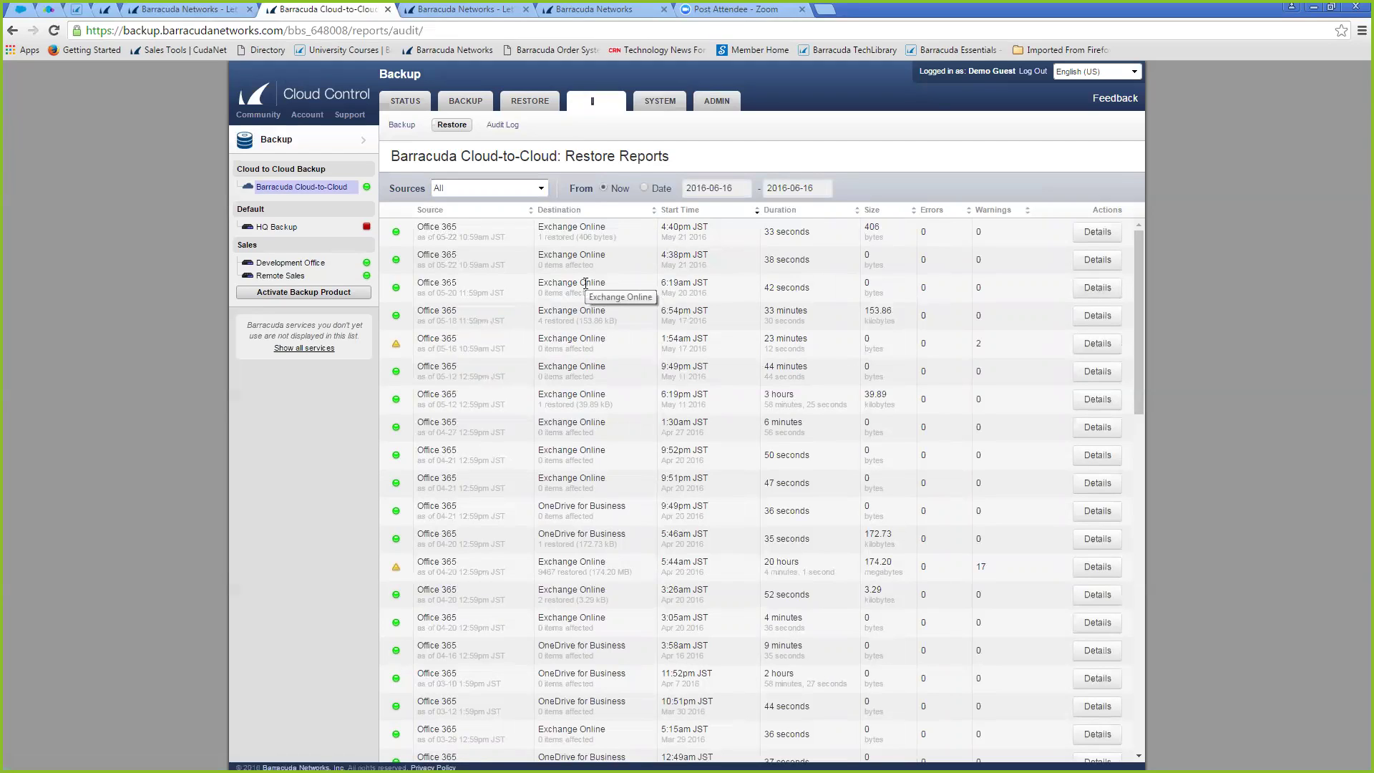
Look over the Backup service's System and Admin options and view the account's Users page
mouse_move(660, 104)
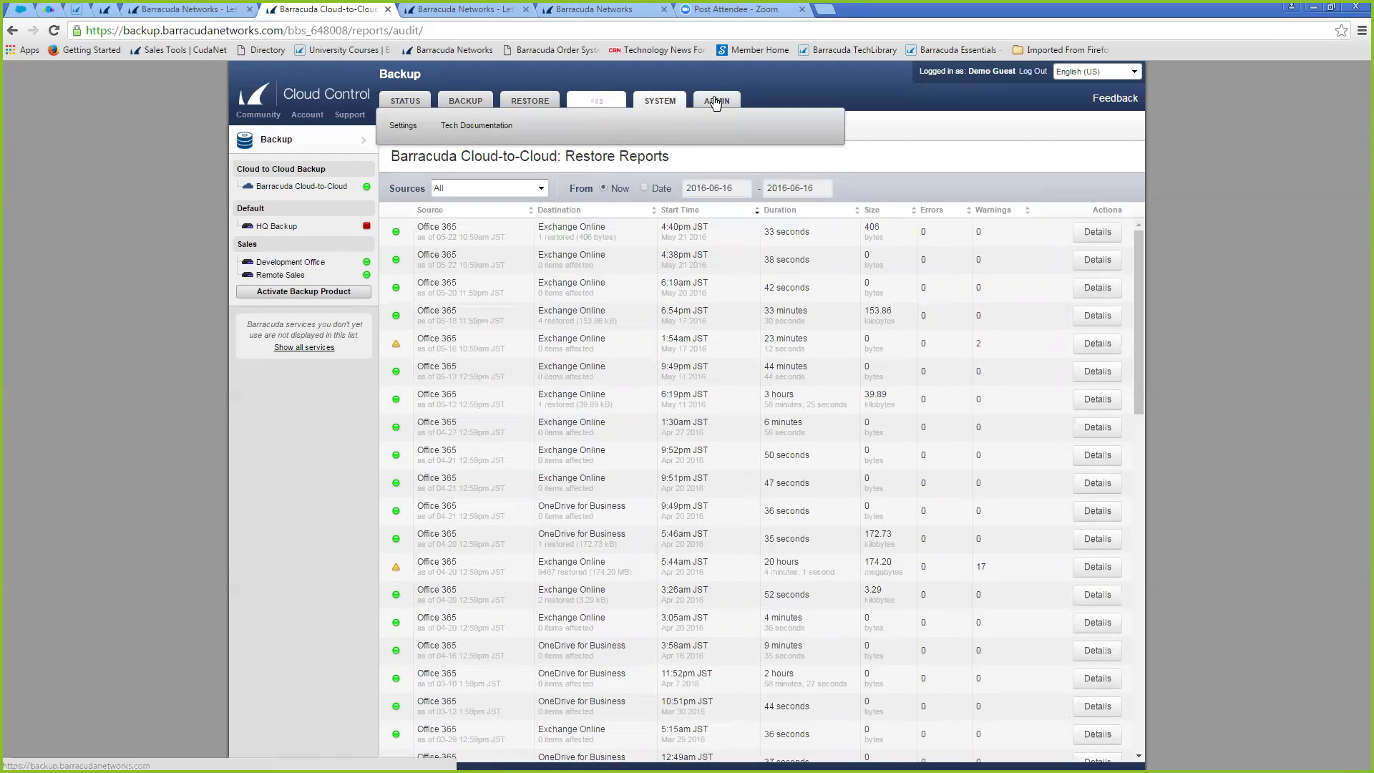
mouse_move(716, 102)
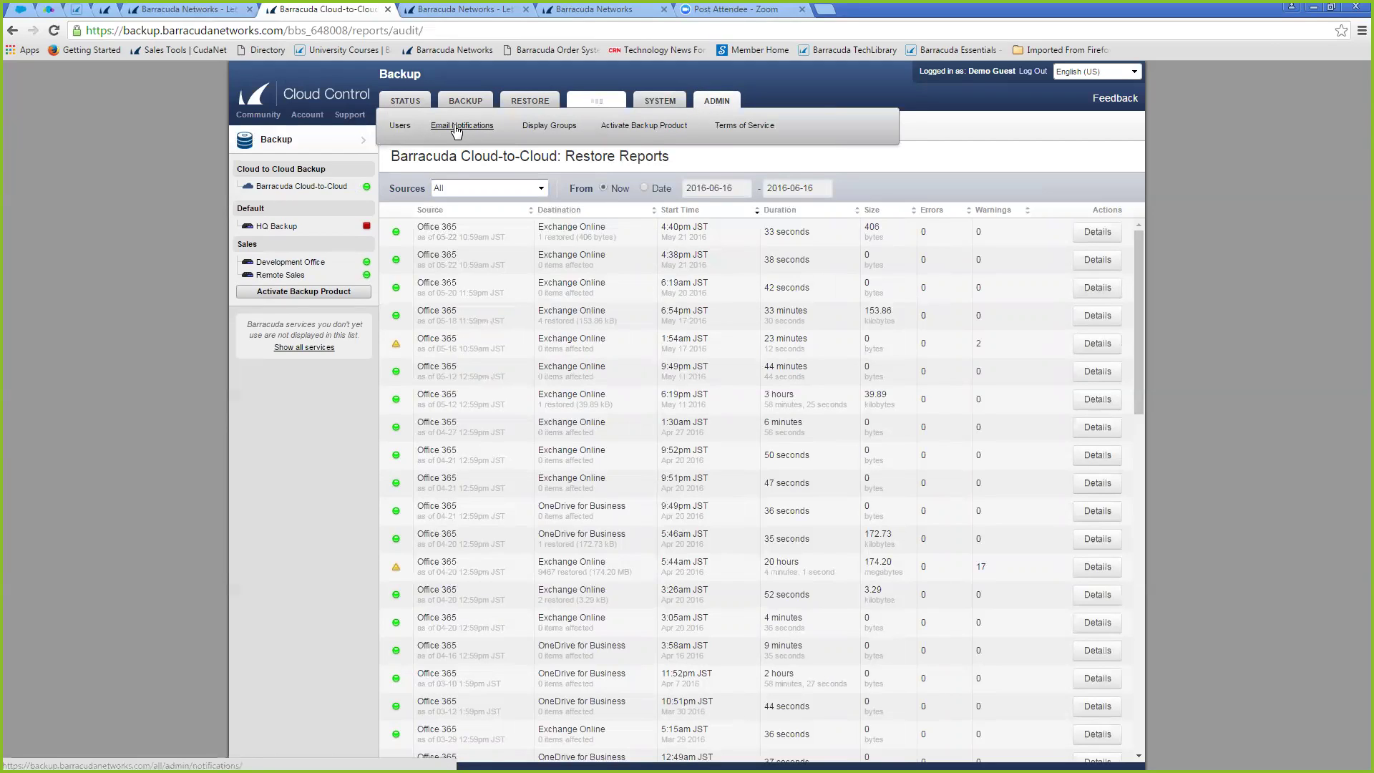
left_click(537, 135)
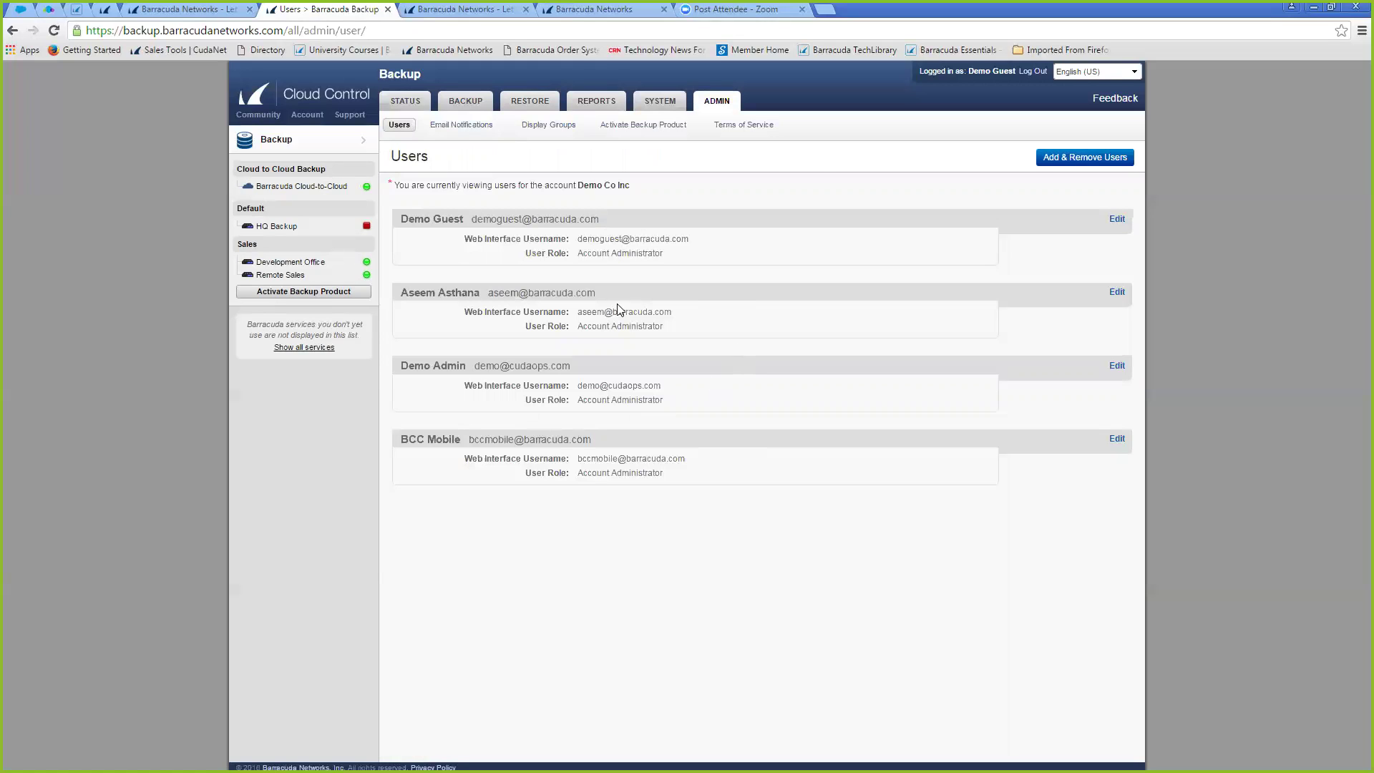
Look through the Email Notifications settings for adding a recipient and the list of existing recipients
left_click(465, 126)
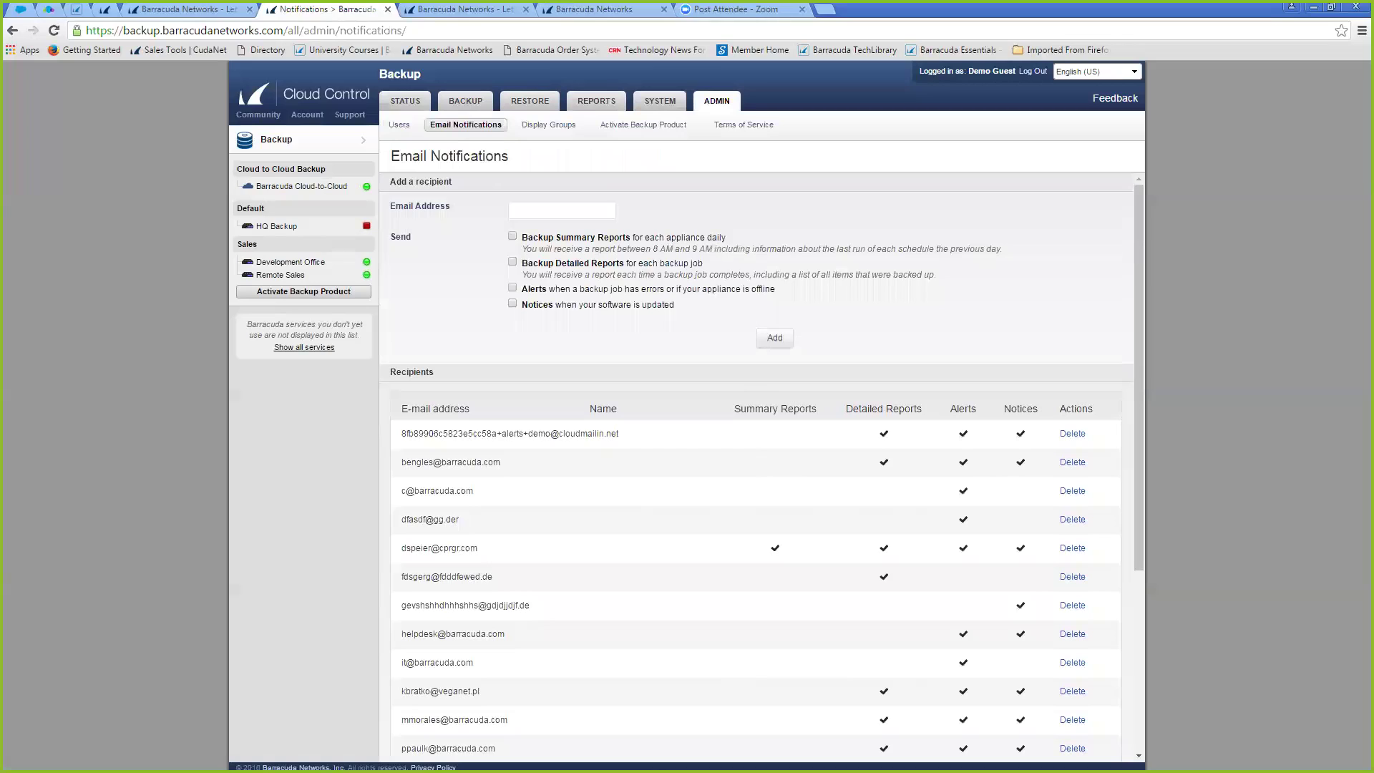
scroll(758, 466, "down", 2)
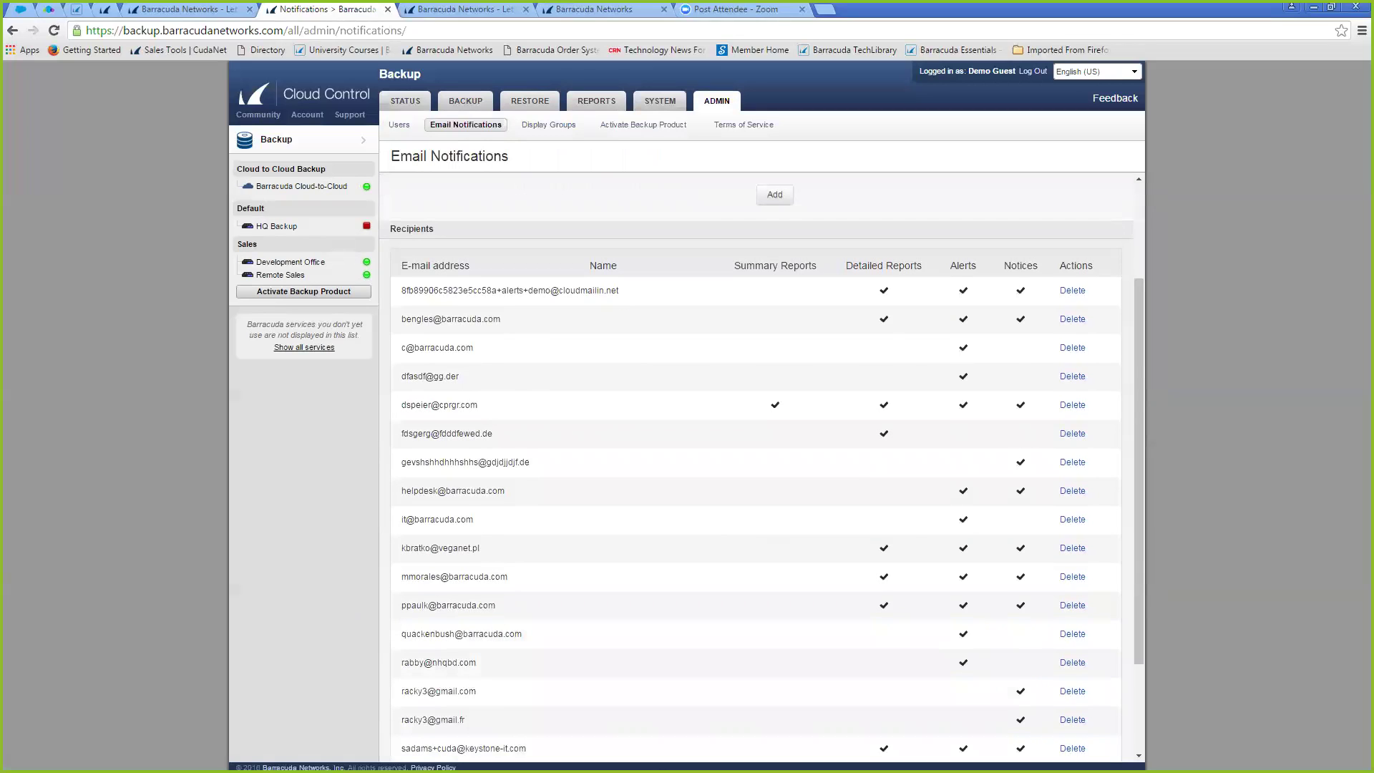
scroll(758, 465, "down", 2)
scroll(758, 465, "up", 4)
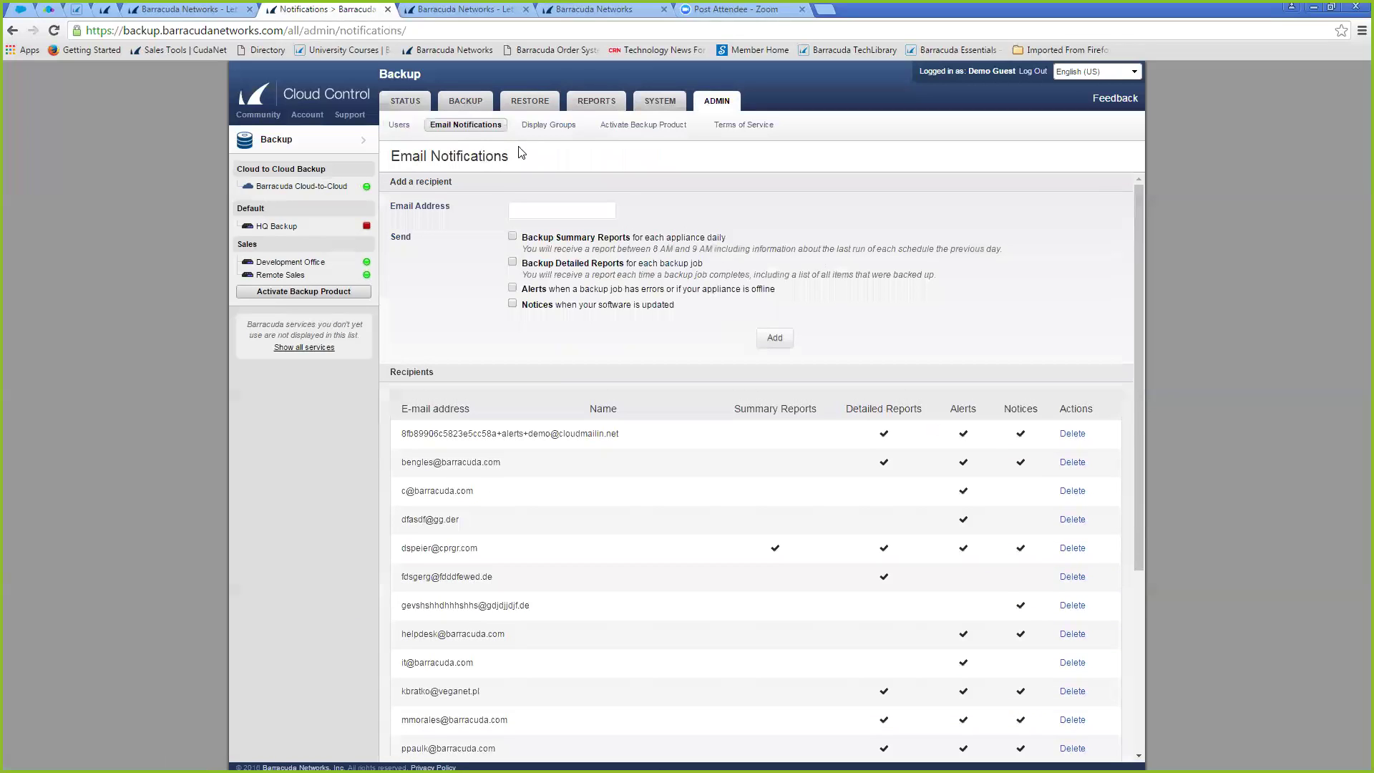
View the Display Groups page and the form for activating a new Backup product, and return to Status
left_click(549, 126)
left_click(654, 126)
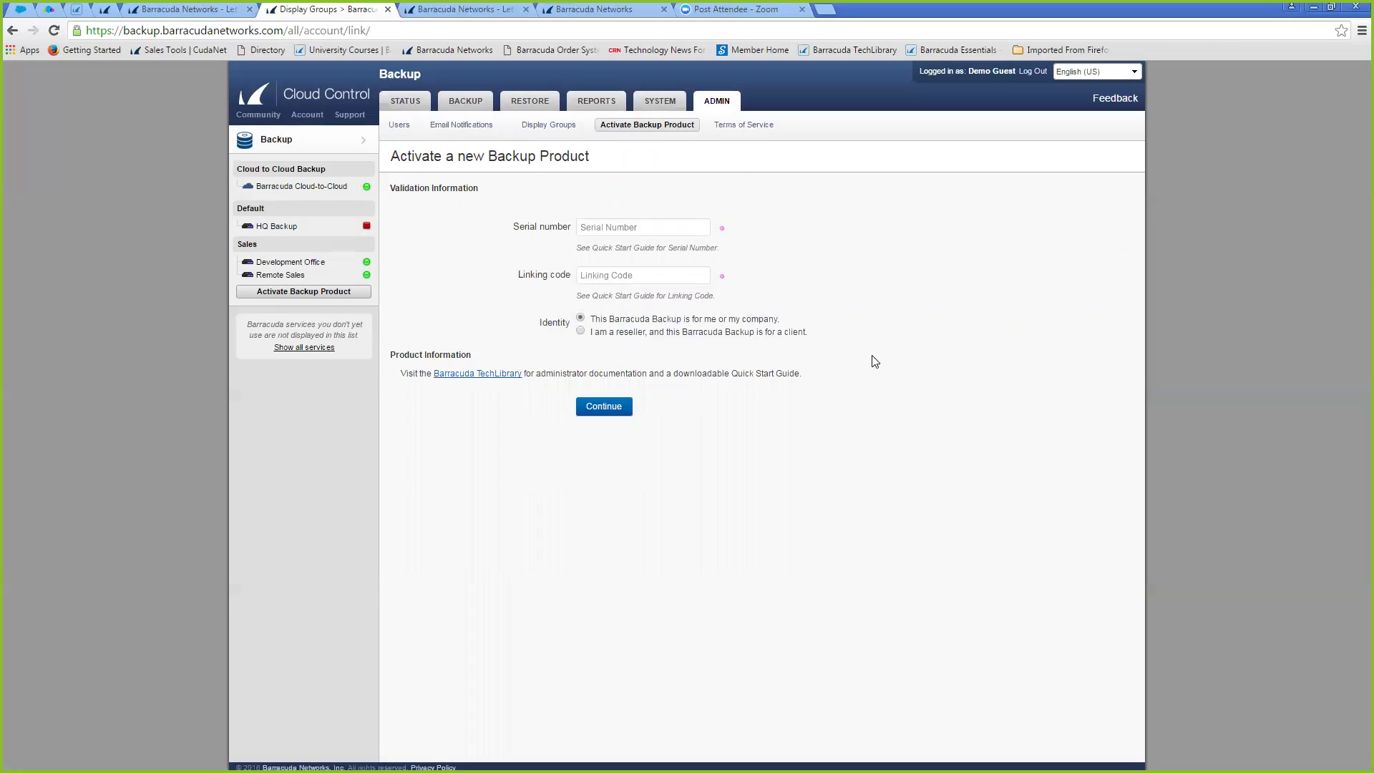
left_click(410, 106)
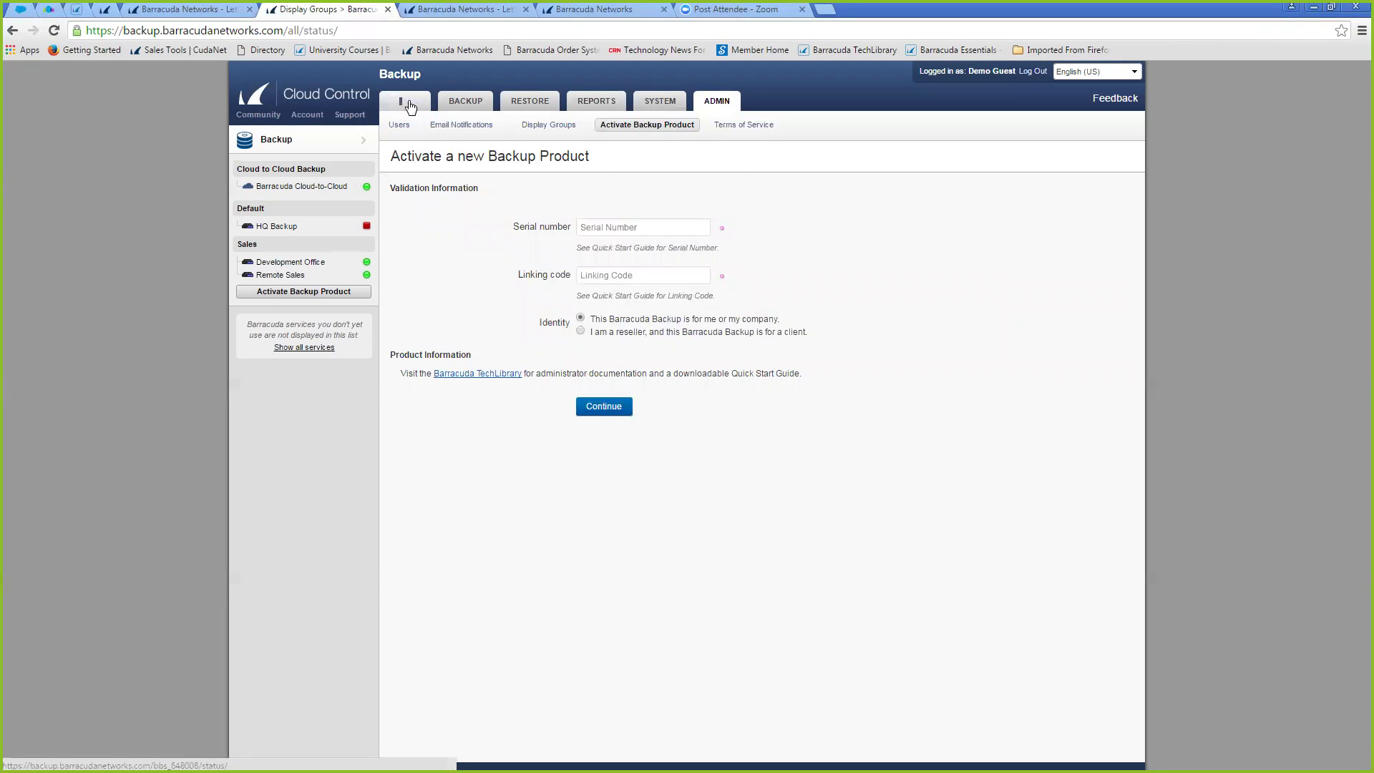